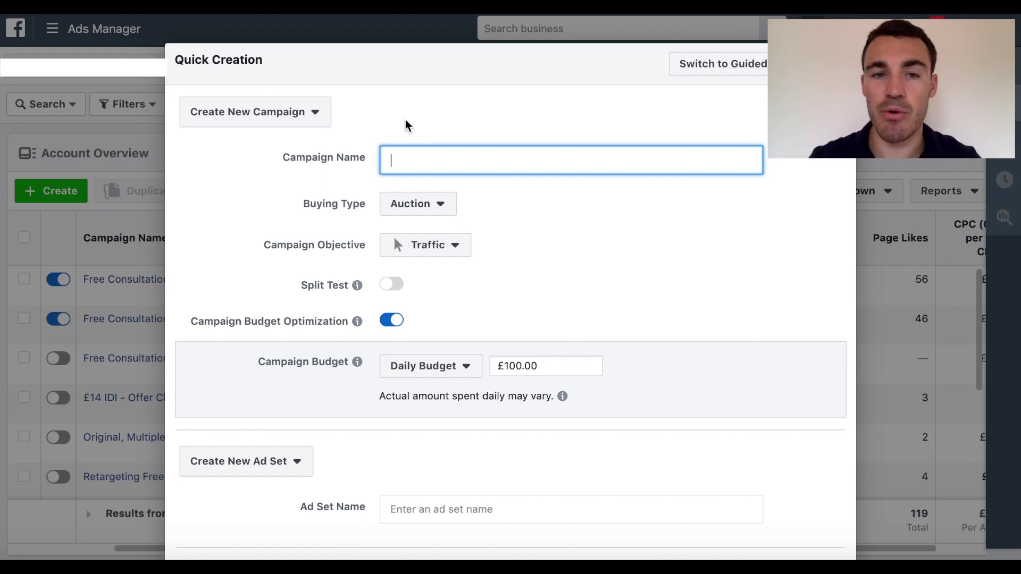
Name the new campaign "Example Interior Design Campaign"
text(E)
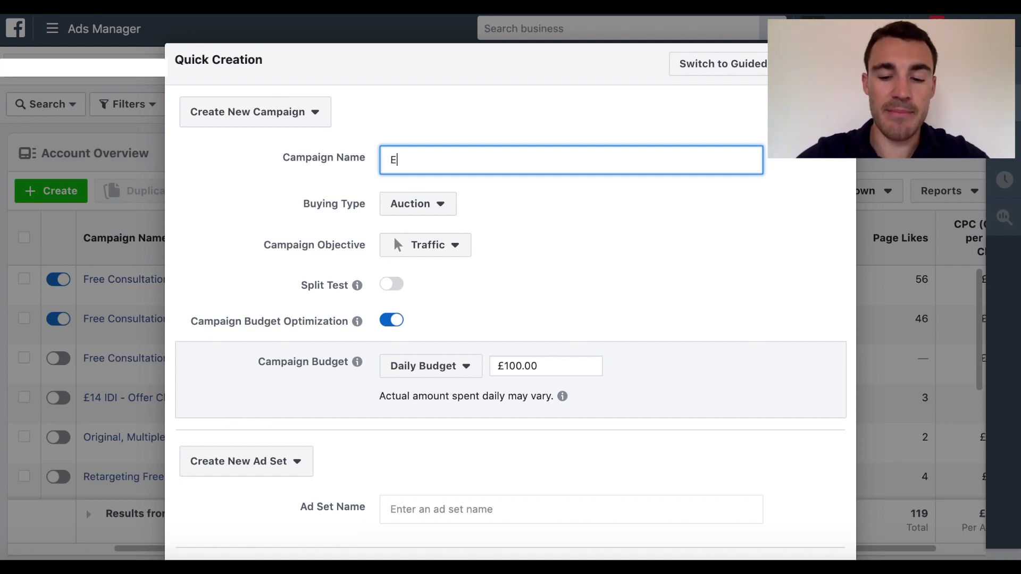
text(xample Inte)
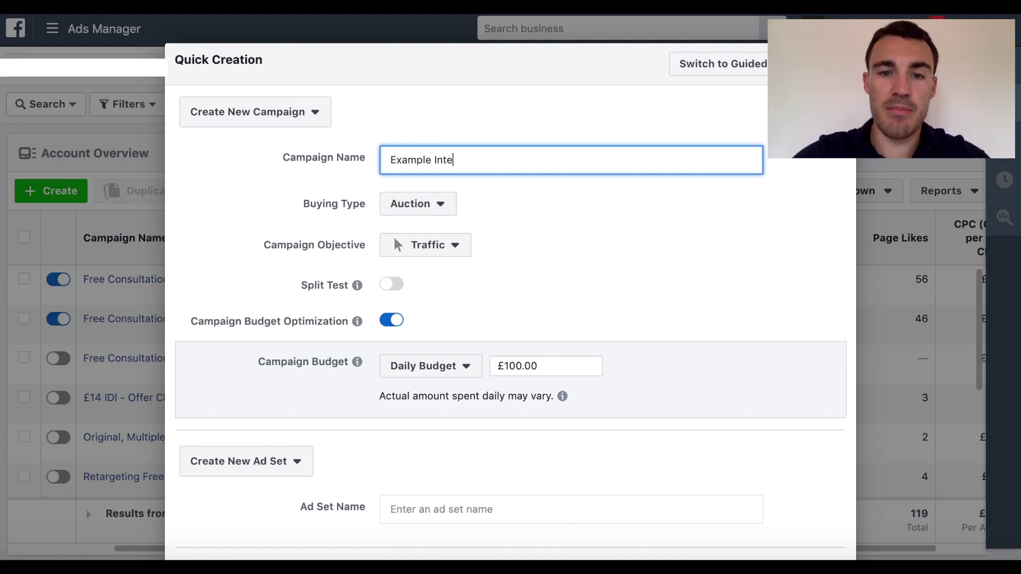
text(rior Design)
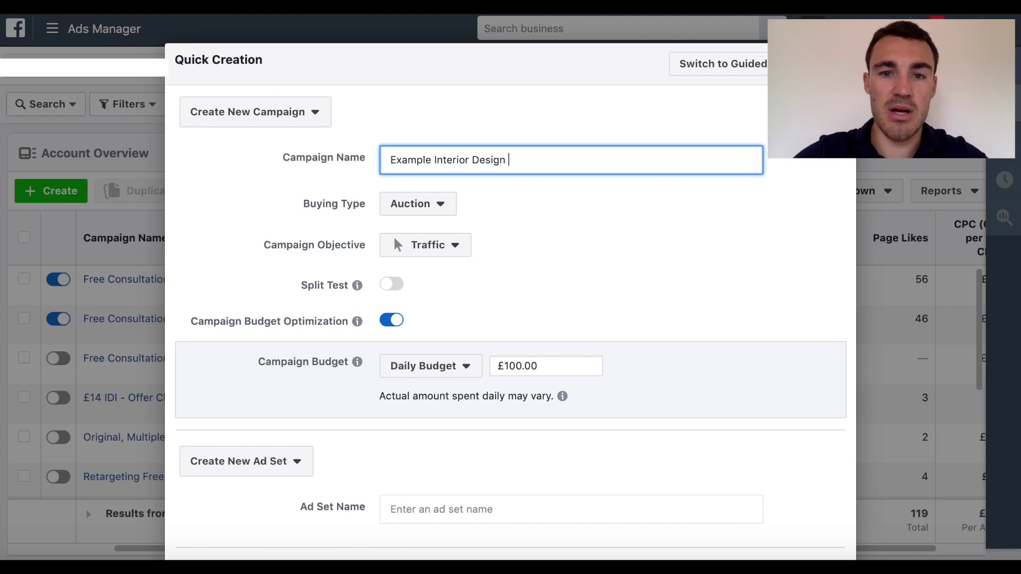
text( Campaign)
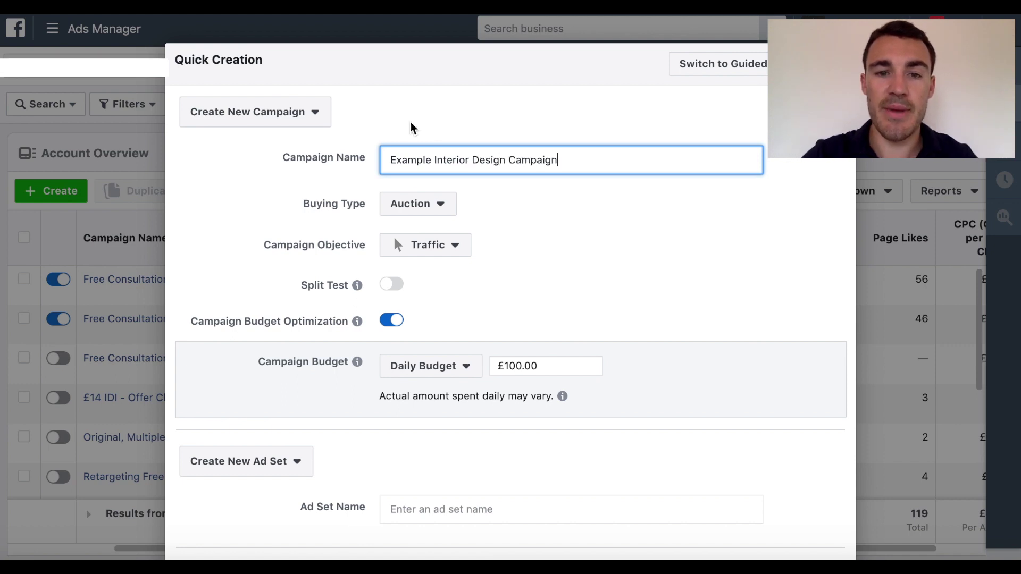
Set the campaign objective to Lead generation
click(452, 246)
scroll(617, 269, down, 2)
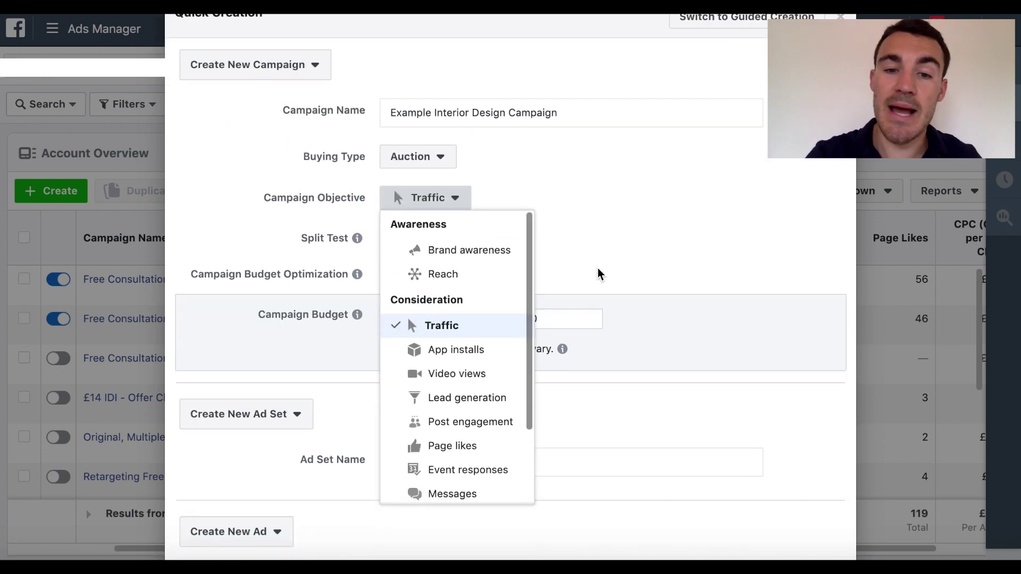
scroll(474, 326, down, 1)
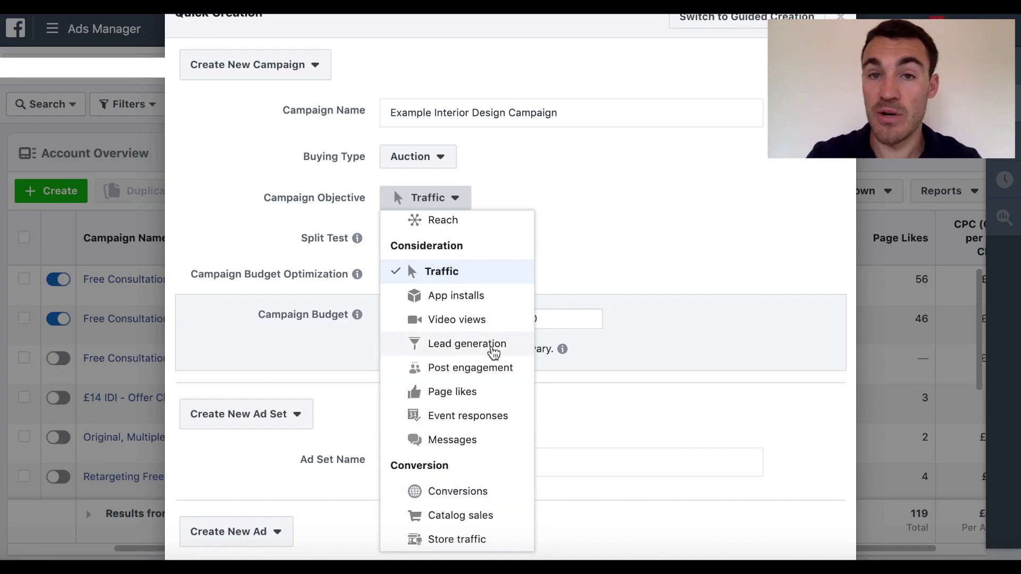
click(493, 350)
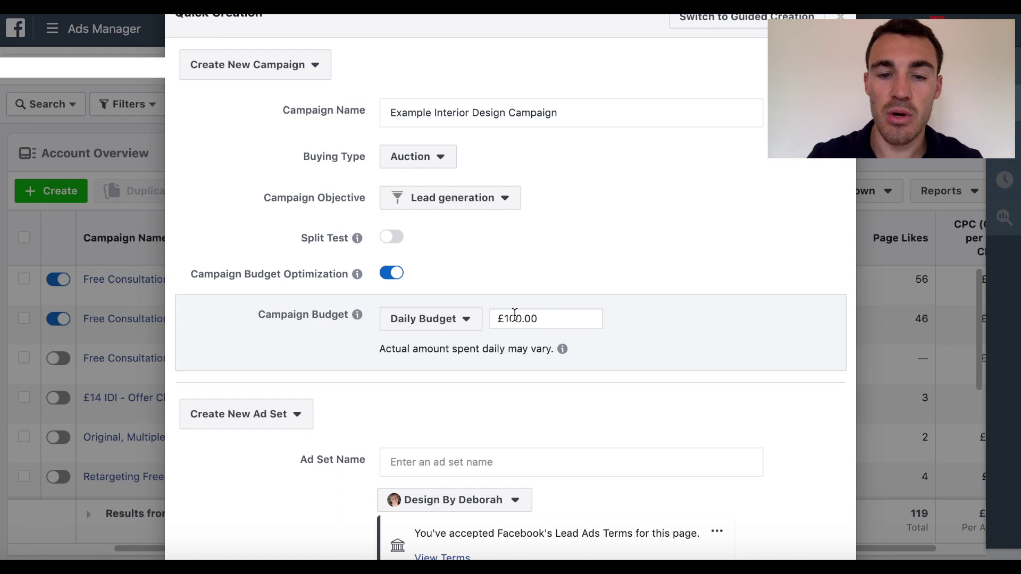
Name the new ad set "Example Ad Set"
scroll(521, 314, down, 2)
click(457, 365)
text(Example A)
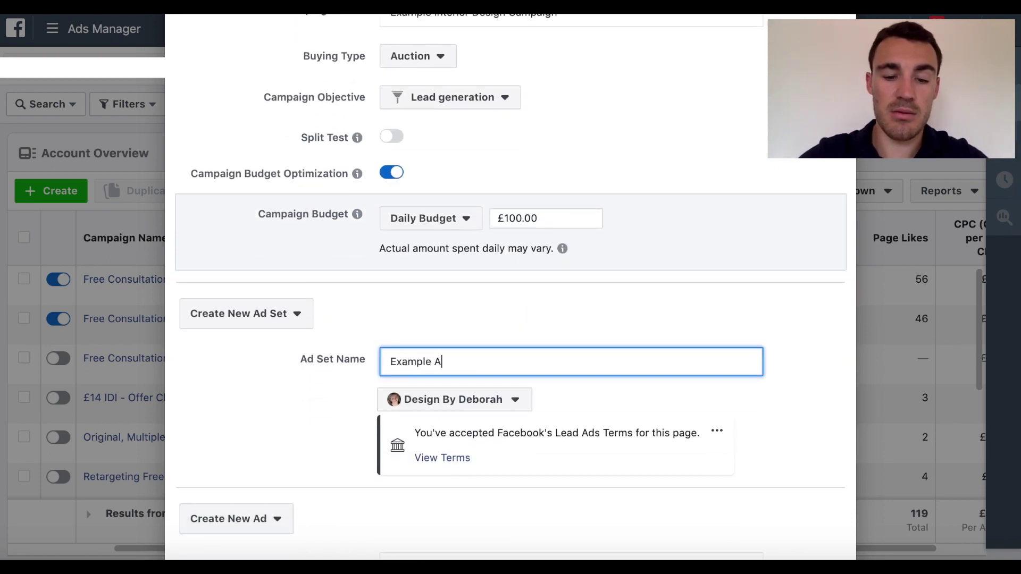
text(d Set)
click(600, 324)
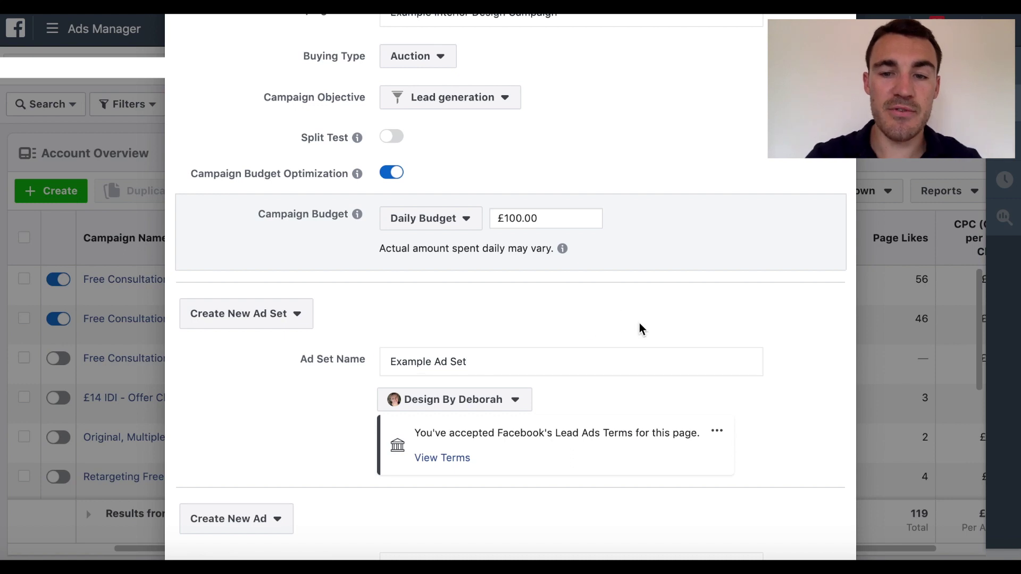
Name the new ad "Example Ad" and save the campaign, ad set and ad as a draft
scroll(723, 321, down, 3)
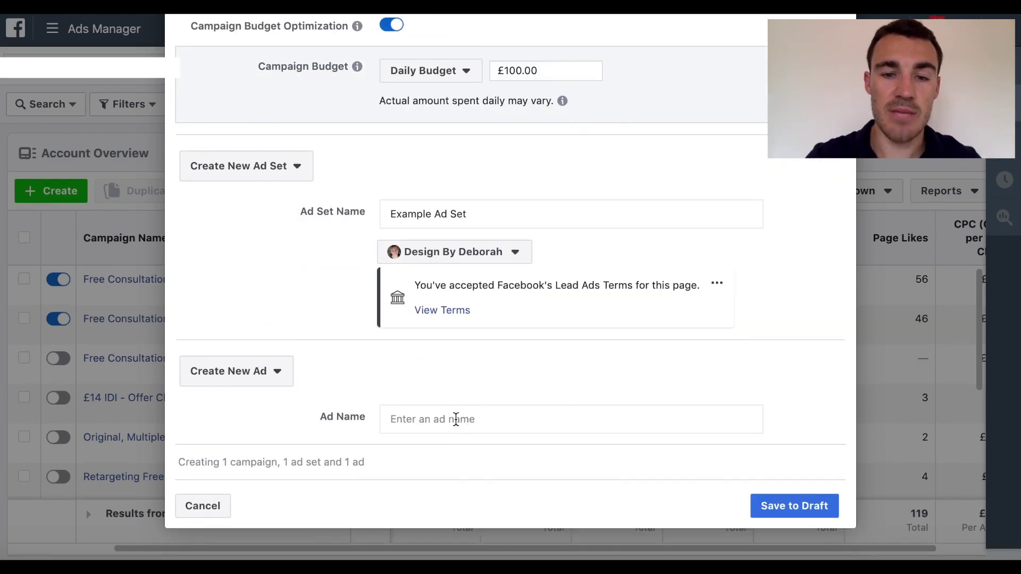
click(456, 419)
text(Example Ad)
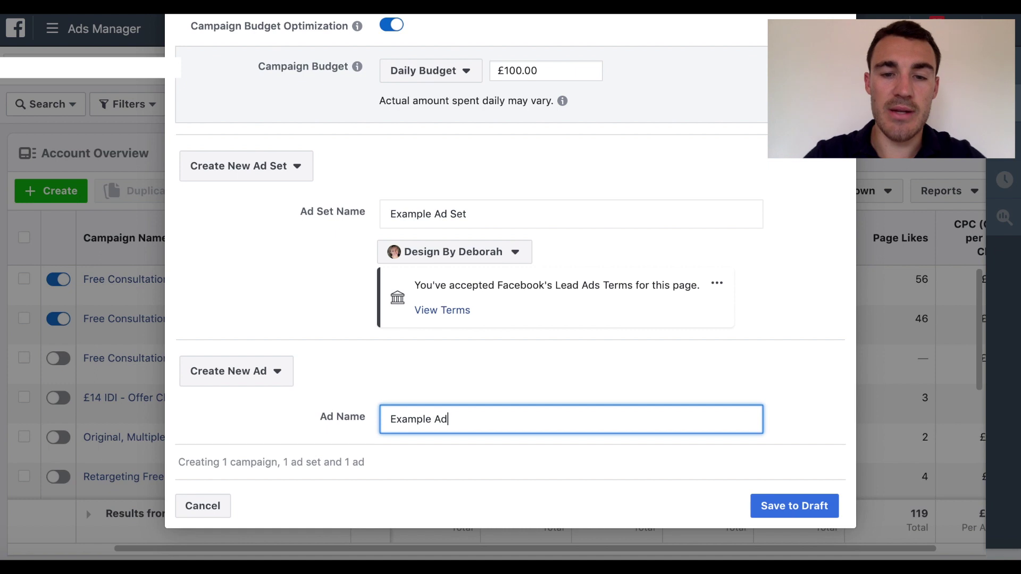
click(786, 509)
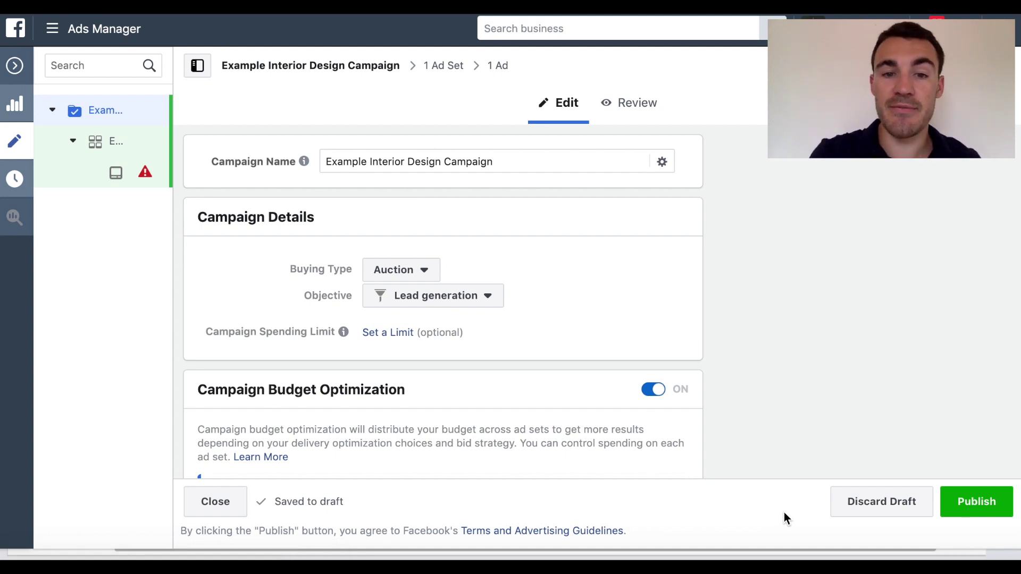
Review the draft campaign's buying type options, objective, budget optimization and bid strategy settings
scroll(580, 359, down, 2)
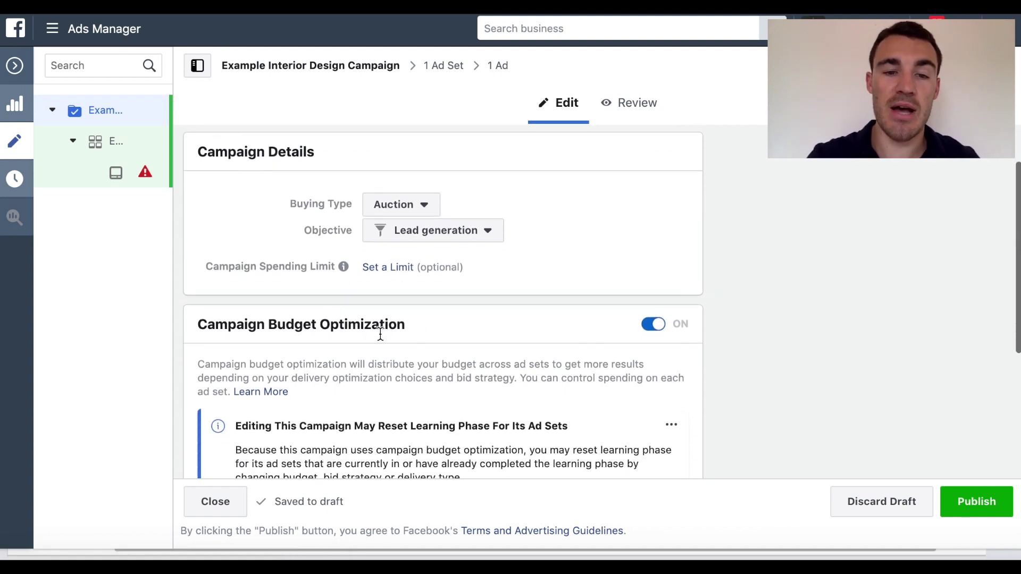
scroll(377, 337, up, 2)
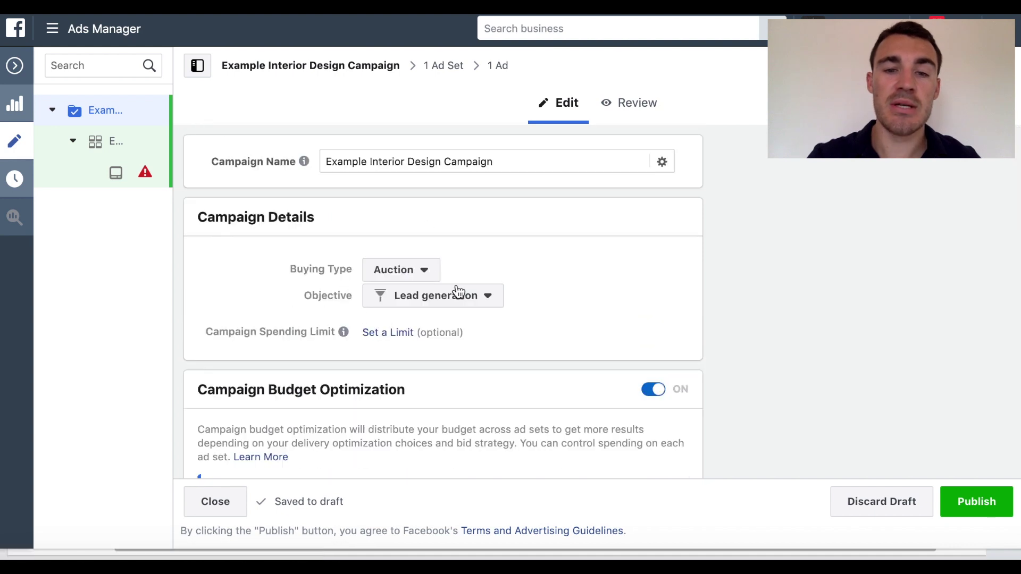
click(424, 269)
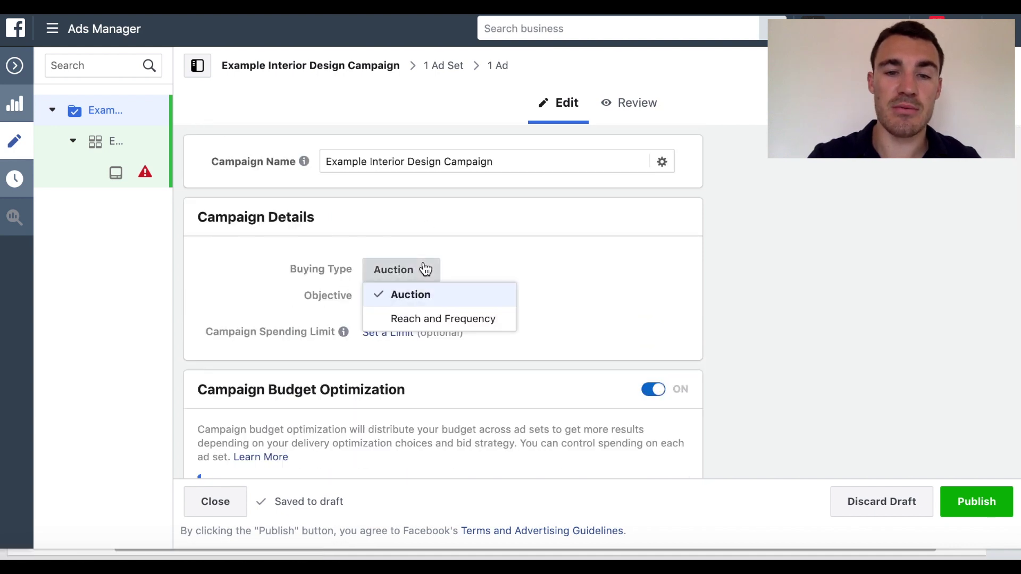
click(460, 261)
click(431, 274)
click(431, 275)
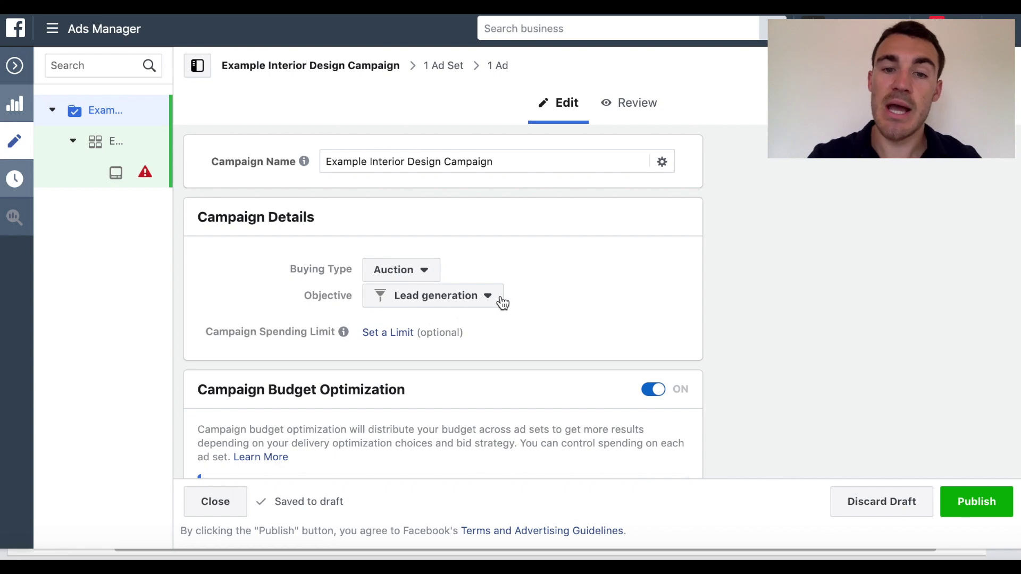
scroll(598, 298, down, 6)
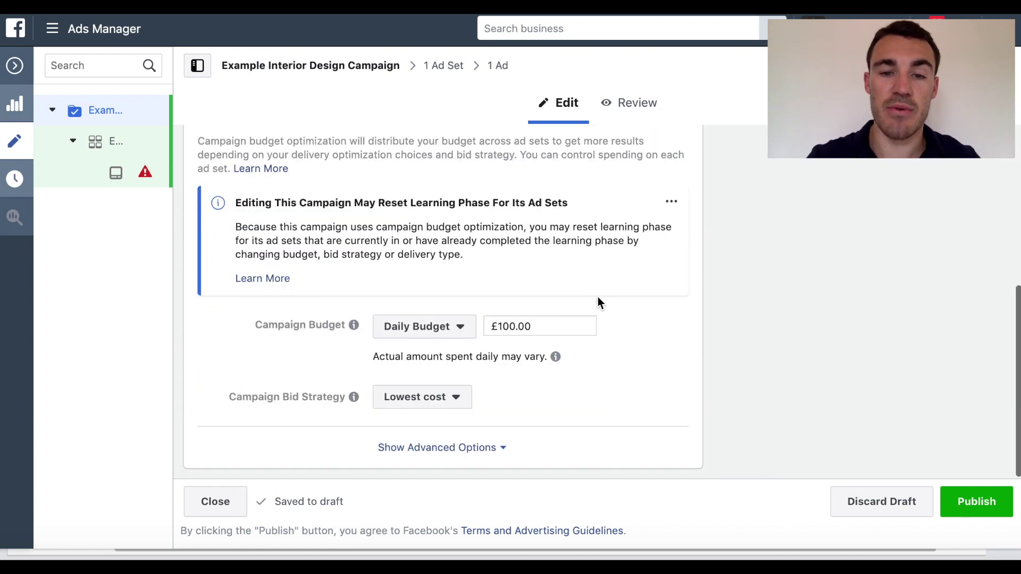
scroll(629, 391, up, 5)
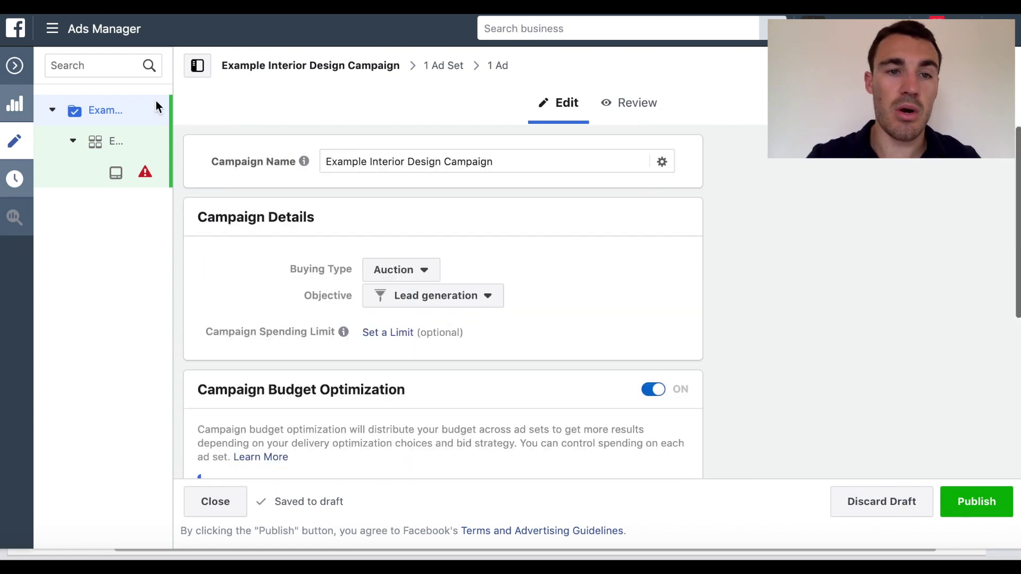
Open Example Ad Set and review its page, dynamic creative, catalog, budget and schedule, and audience sections
mouse_move(118, 145)
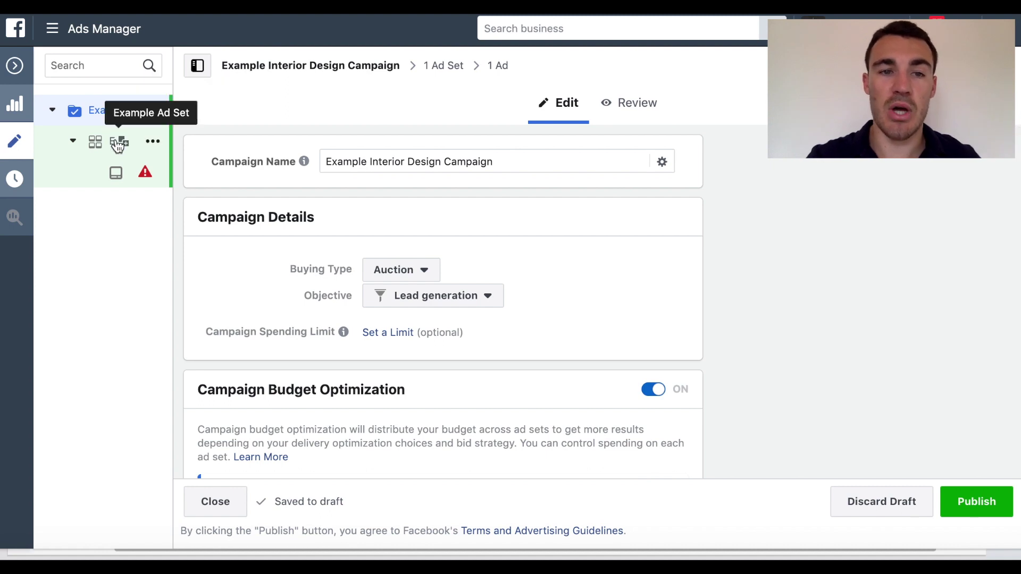
click(118, 146)
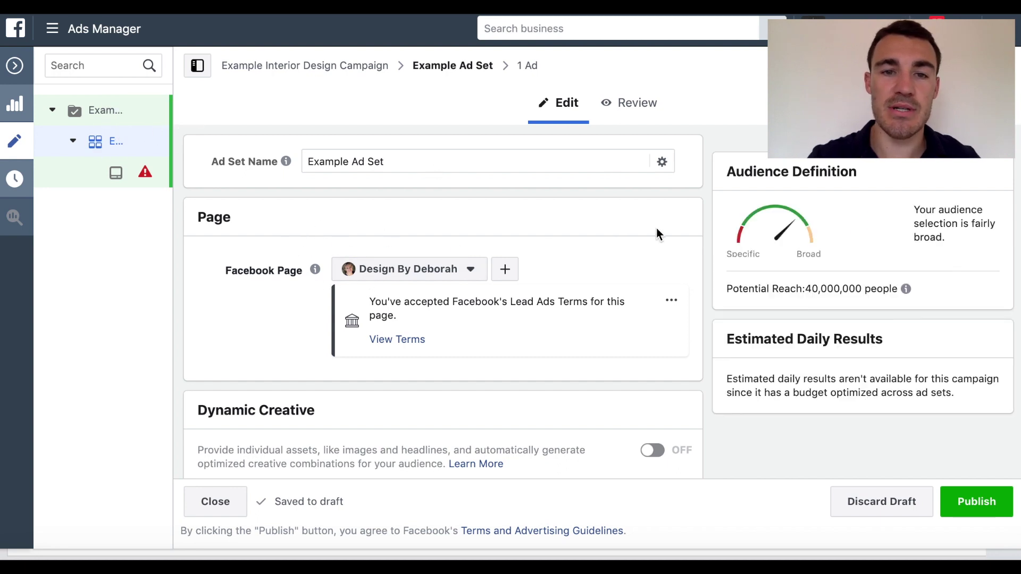
scroll(576, 287, down, 1)
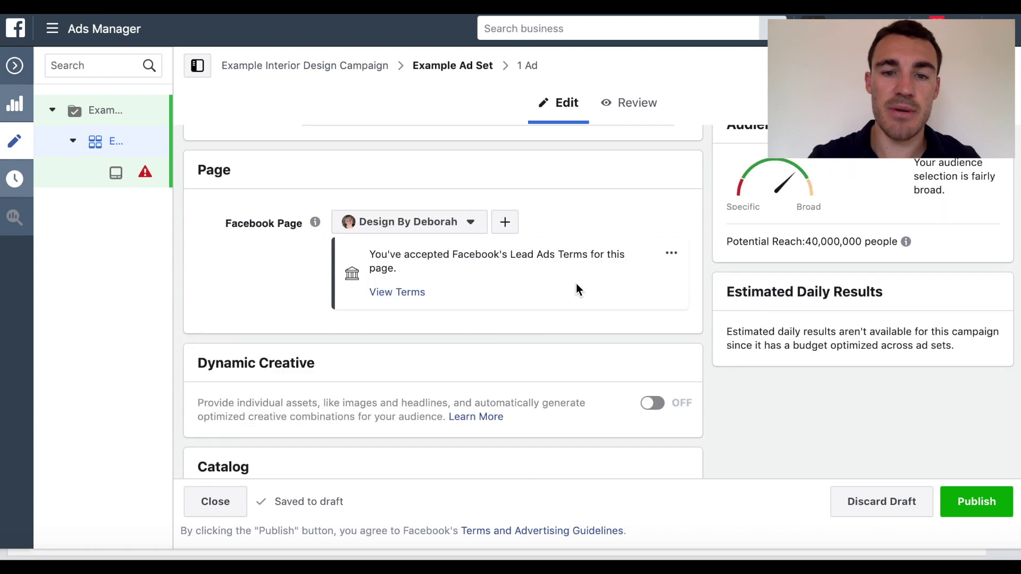
scroll(576, 287, down, 1)
scroll(577, 289, down, 1)
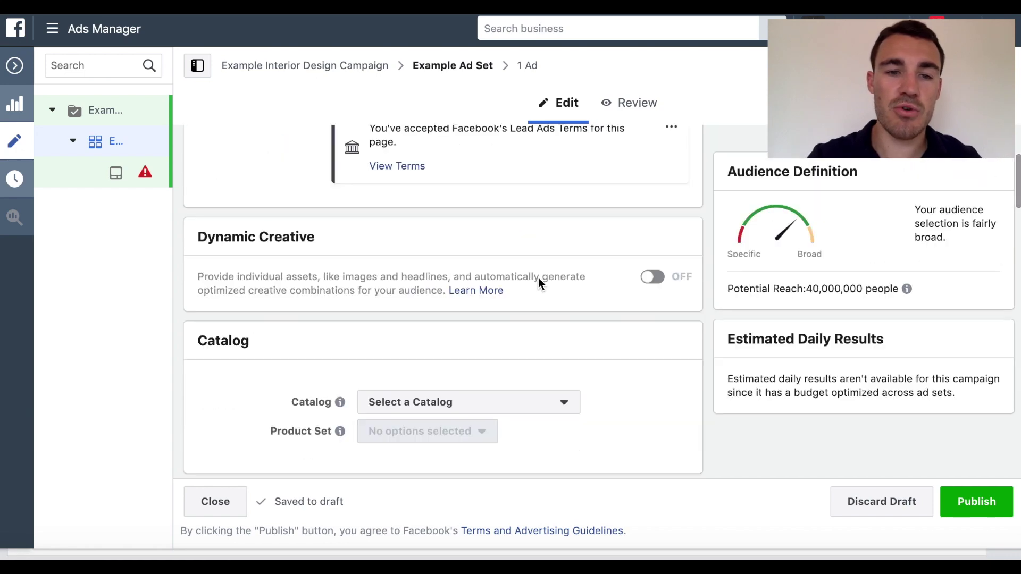
scroll(397, 300, down, 5)
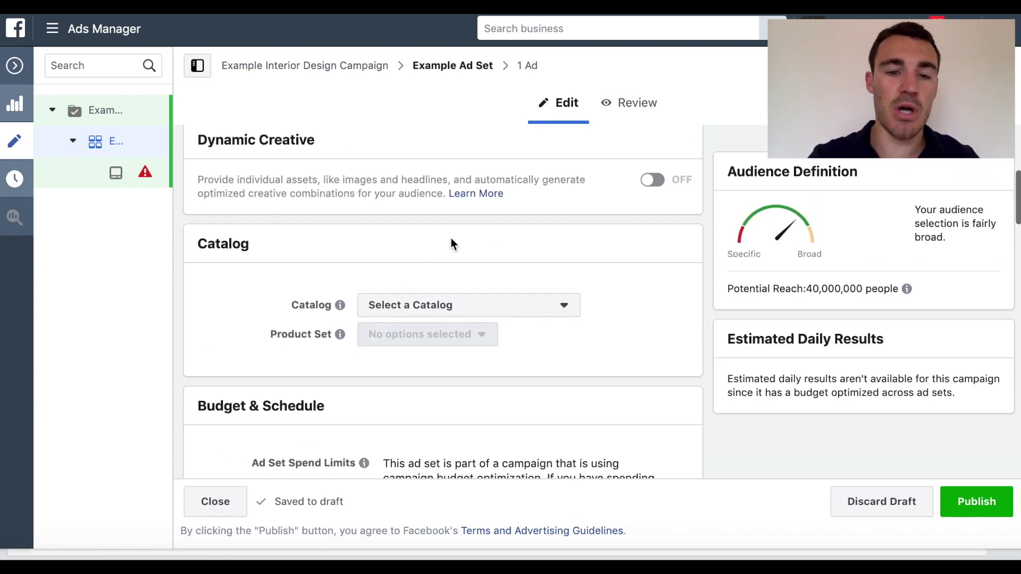
scroll(615, 263, down, 3)
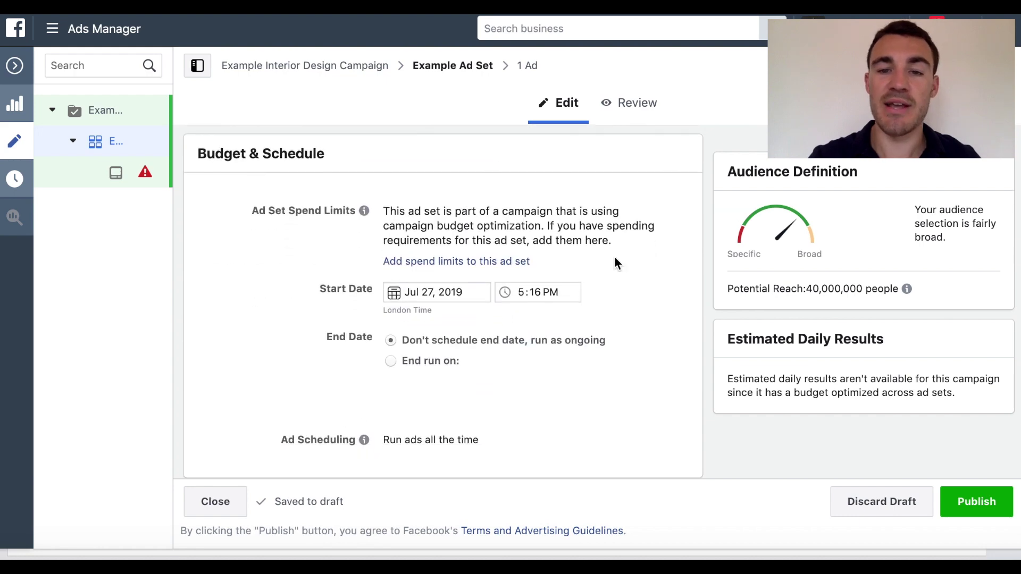
scroll(615, 261, down, 2)
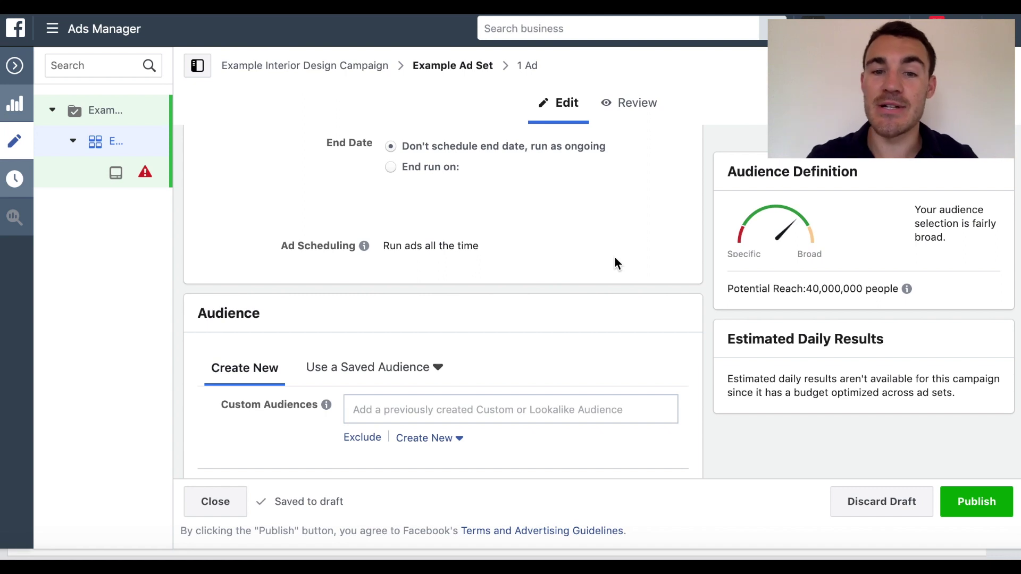
scroll(614, 257, down, 5)
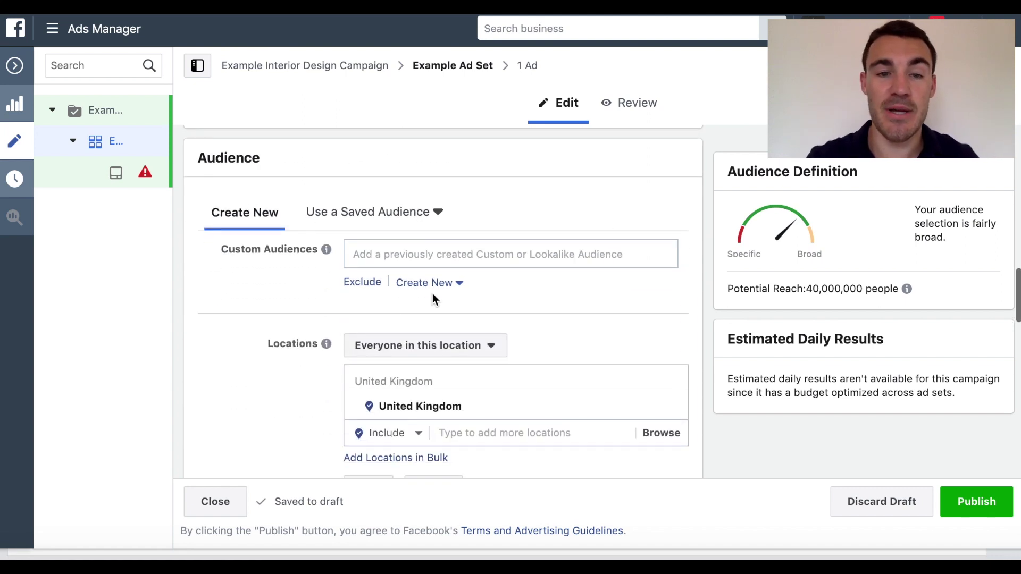
scroll(638, 304, down, 2)
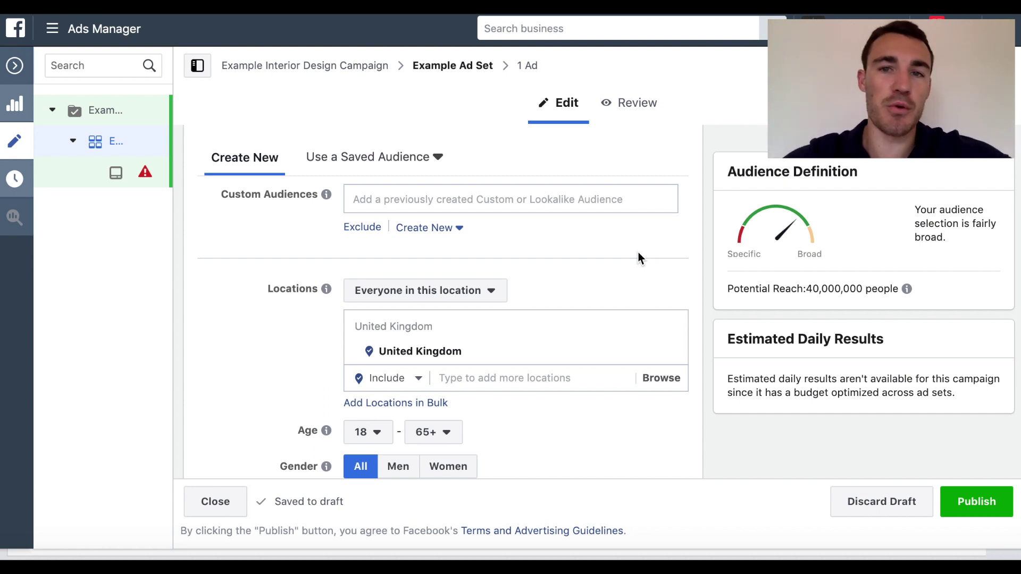
Replace the United Kingdom audience location with the city of Cirencester, Gloucestershire, England
scroll(527, 353, down, 1)
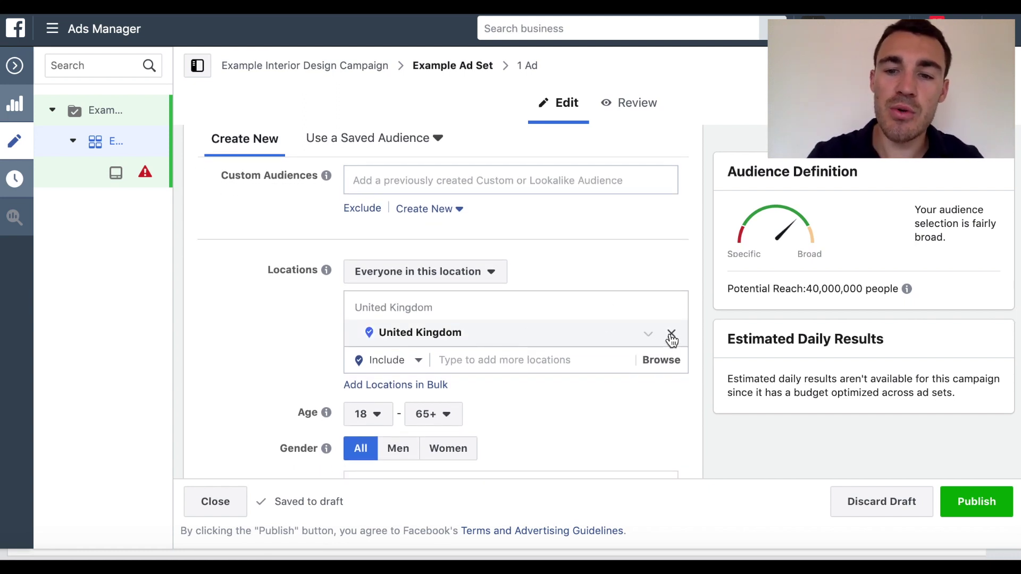
click(671, 335)
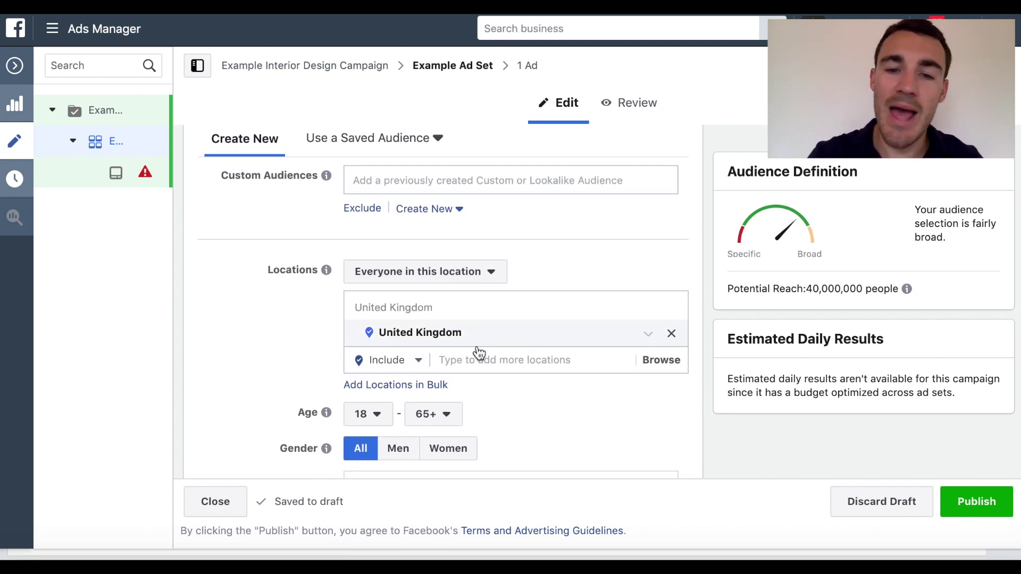
click(494, 386)
text(Cirecn)
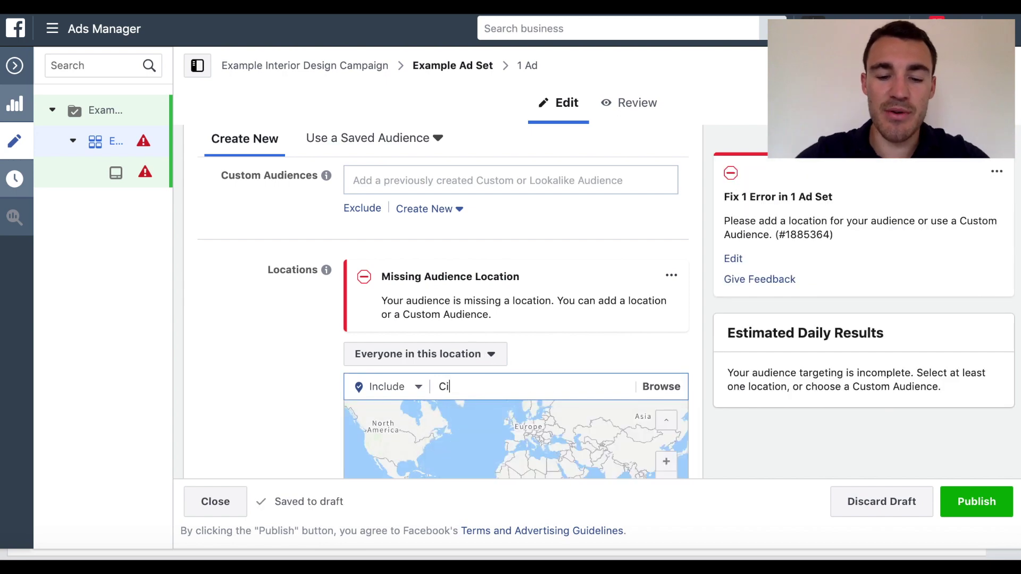
key(BackSpace)
key(BackSpace)
text(nc)
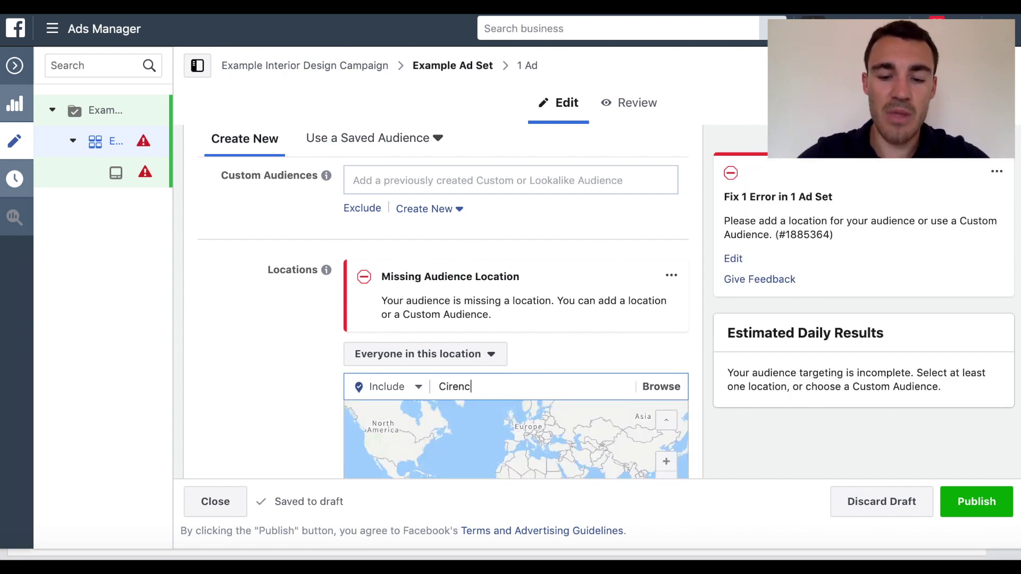
text(ester)
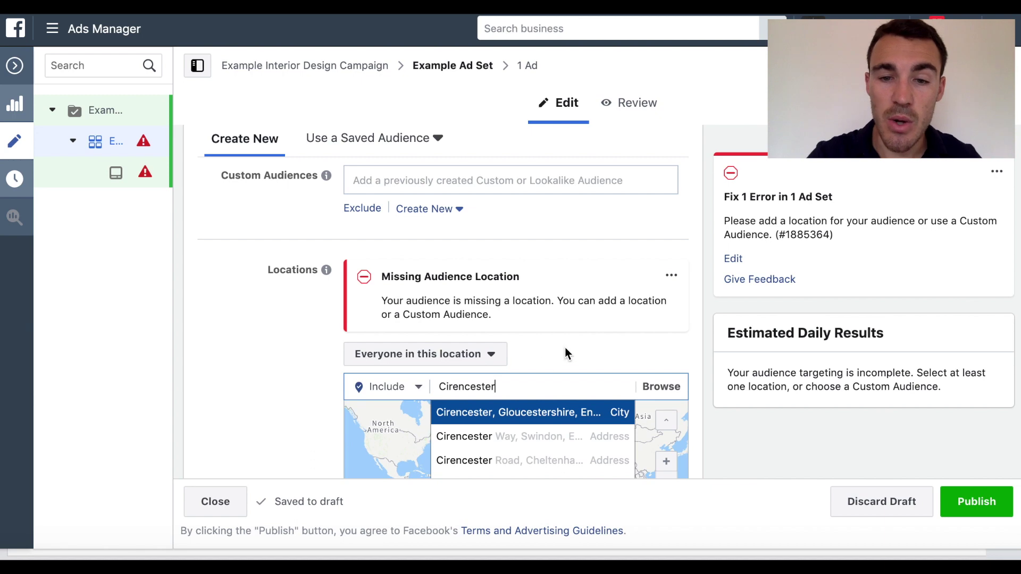
scroll(565, 346, down, 1)
click(531, 394)
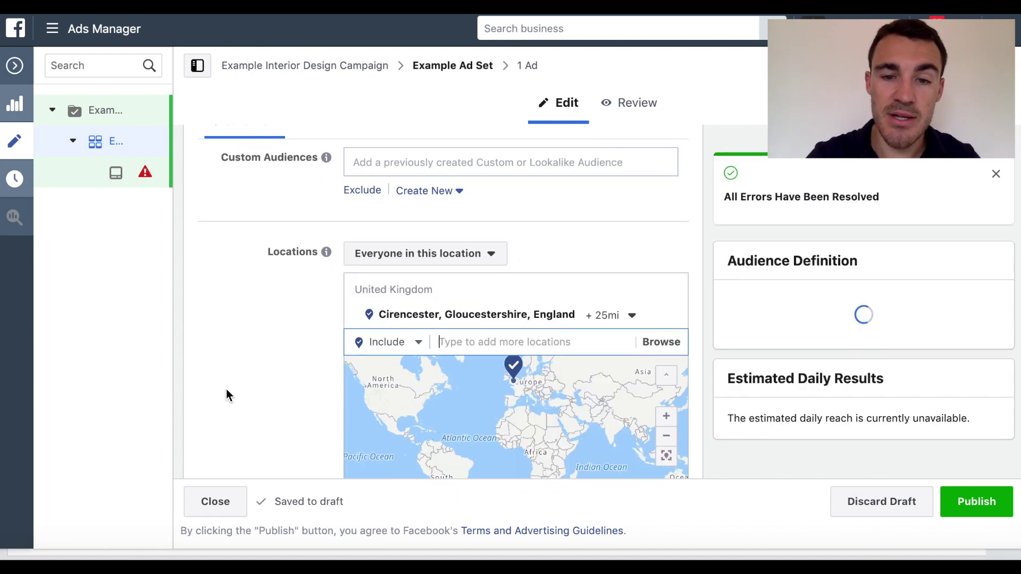
Reduce the targeting radius around Cirencester to 15 miles
scroll(227, 390, down, 2)
scroll(226, 390, down, 1)
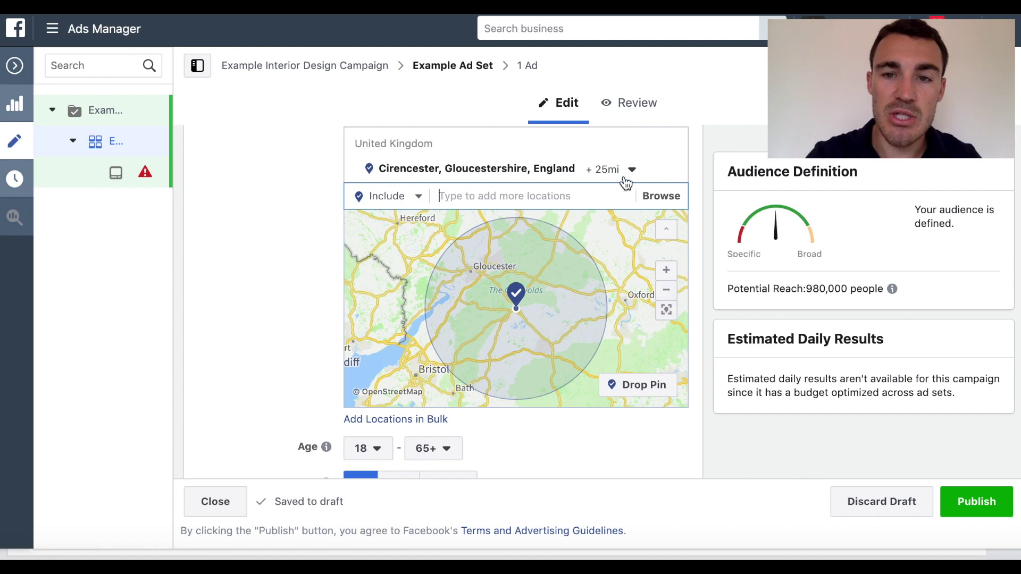
mouse_move(631, 175)
click(437, 196)
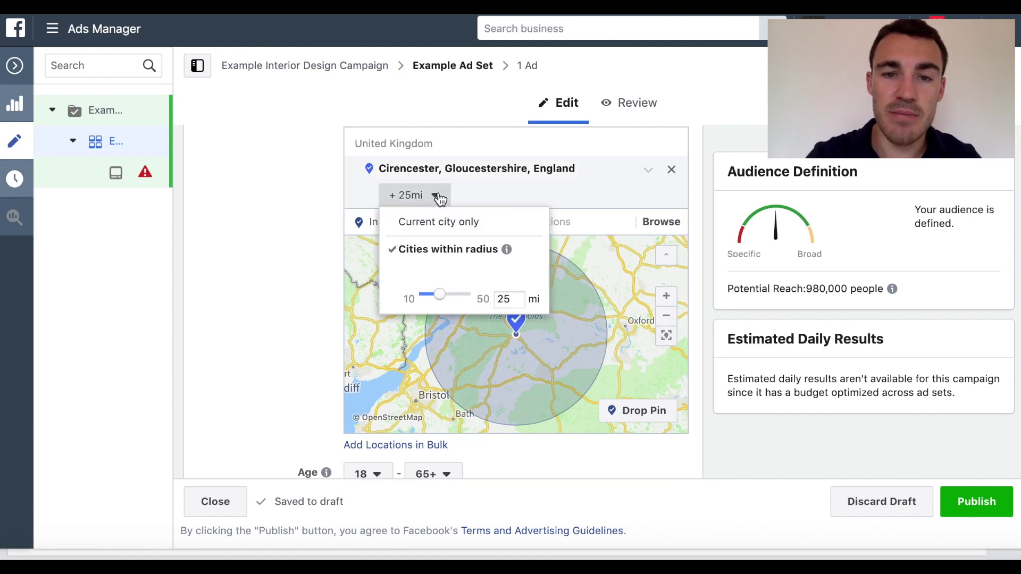
drag(444, 302, 434, 296)
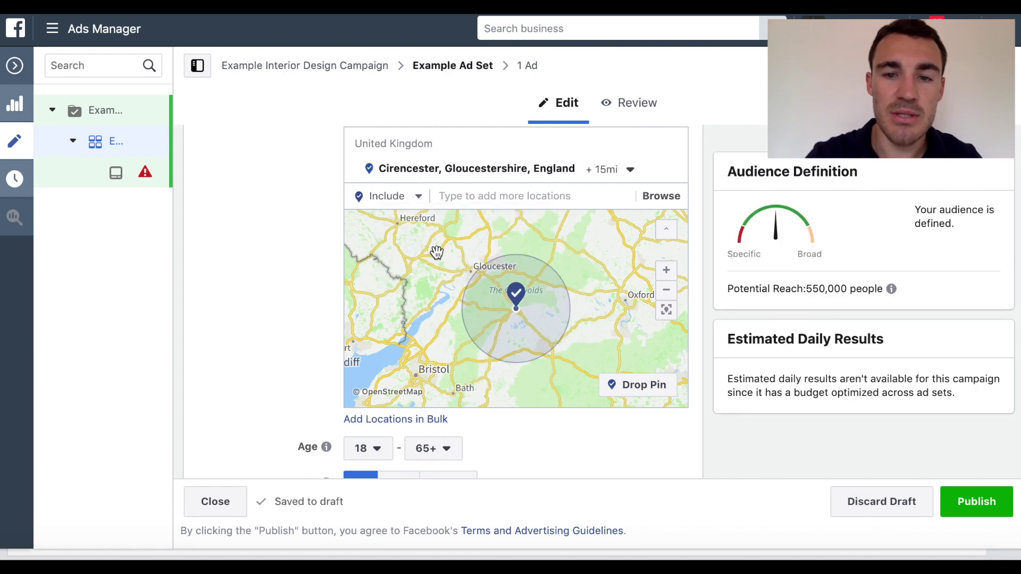
Set the targeting radius around Cirencester to 12 miles
mouse_move(619, 175)
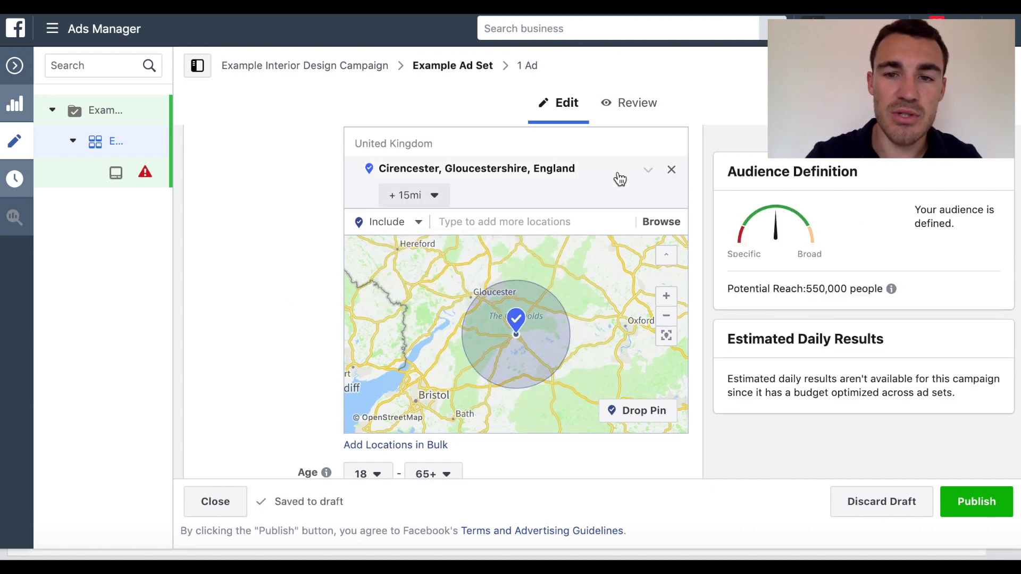
click(434, 197)
click(509, 299)
key(BackSpace)
text(2)
key(Return)
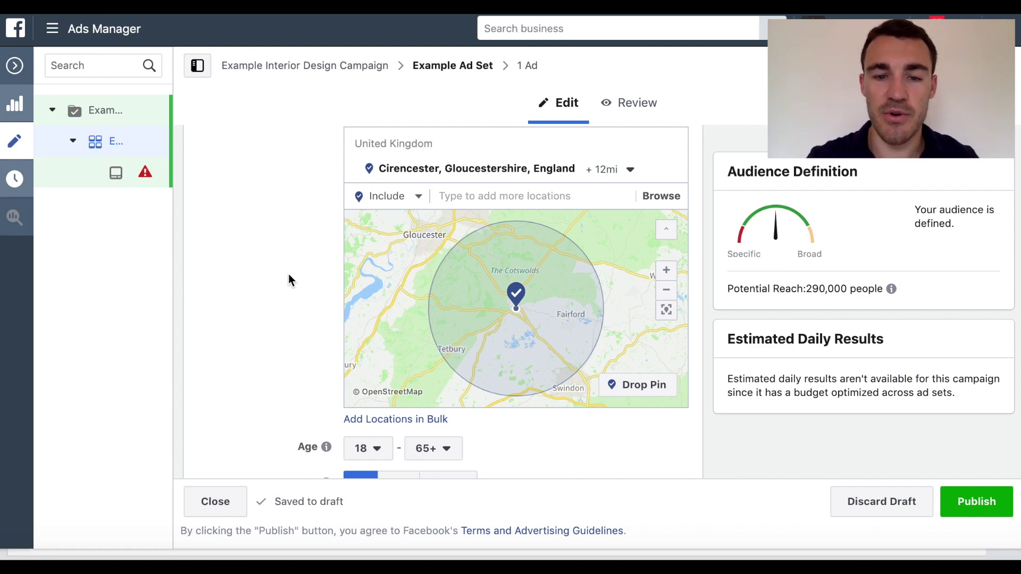
Set the audience's minimum age to 35 and limit its gender to Women
scroll(289, 275, down, 1)
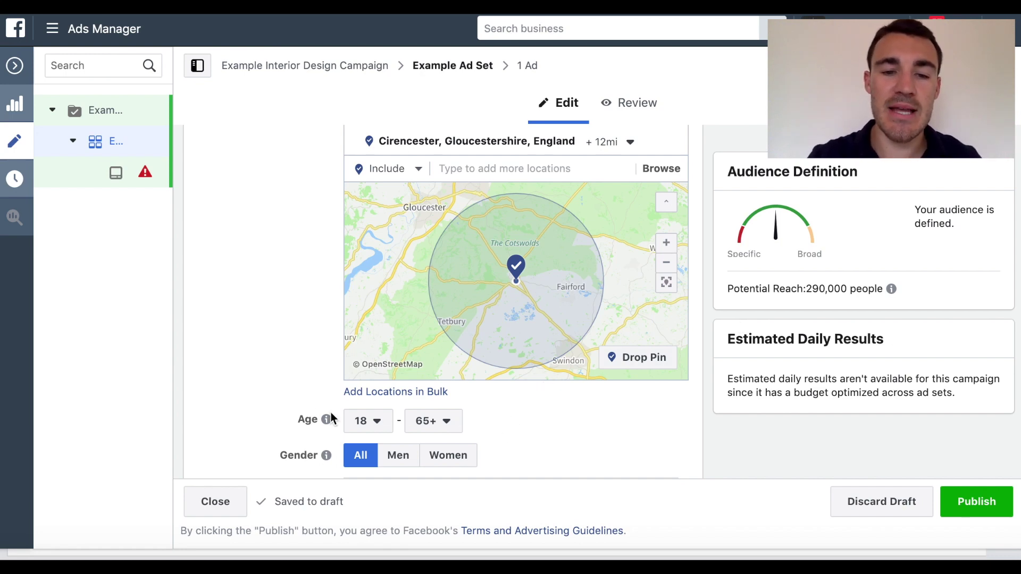
mouse_move(326, 419)
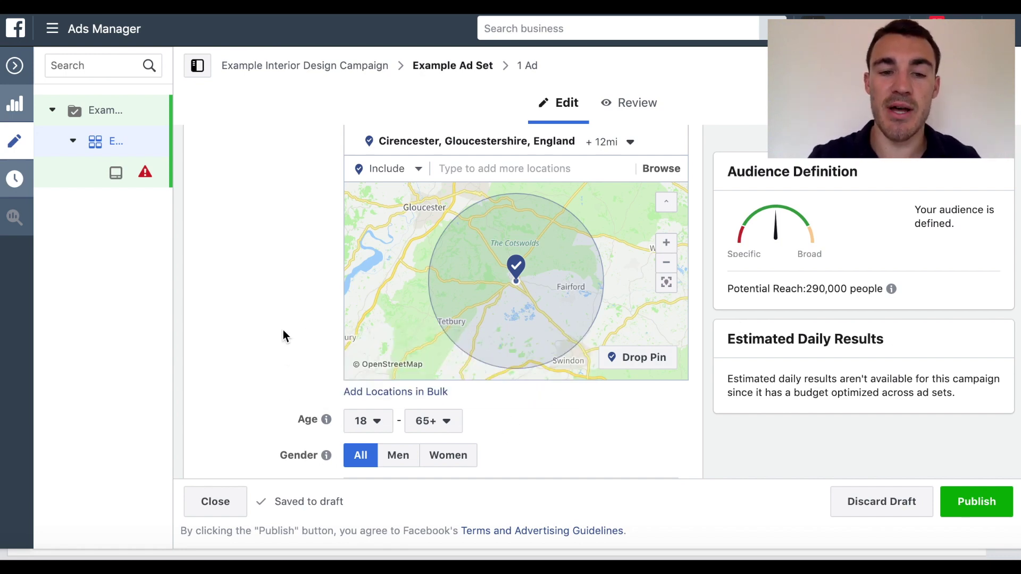
click(377, 423)
scroll(378, 324, down, 3)
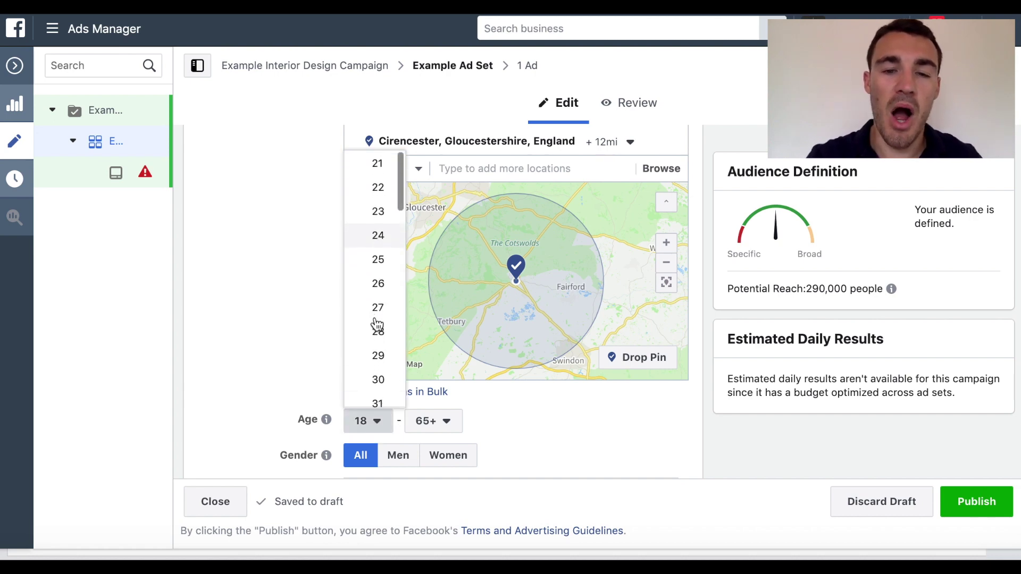
scroll(377, 323, down, 2)
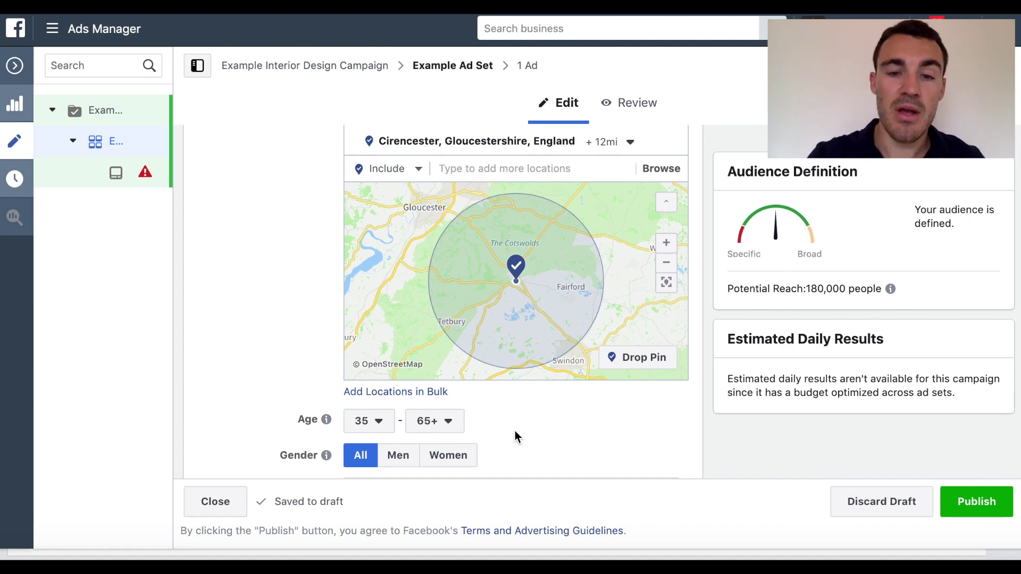
scroll(514, 430, down, 1)
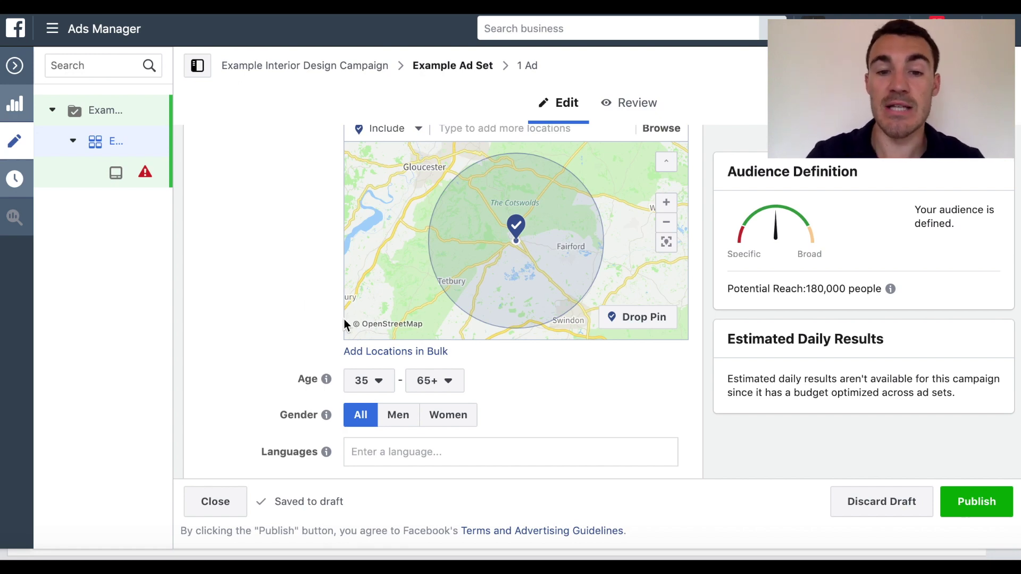
click(448, 420)
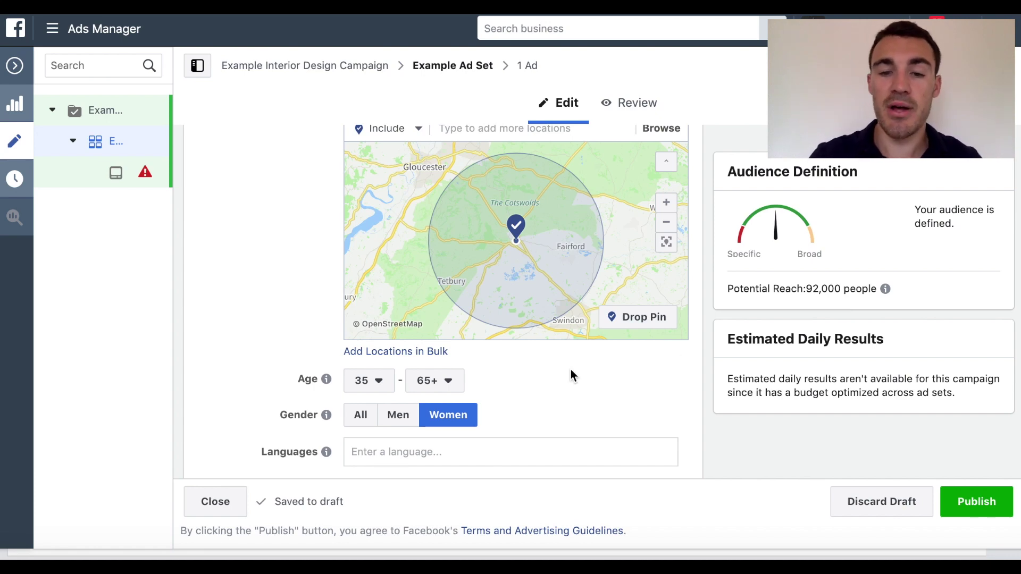
Add the Interior design interest to the ad set's detailed targeting
scroll(570, 368, down, 3)
click(467, 383)
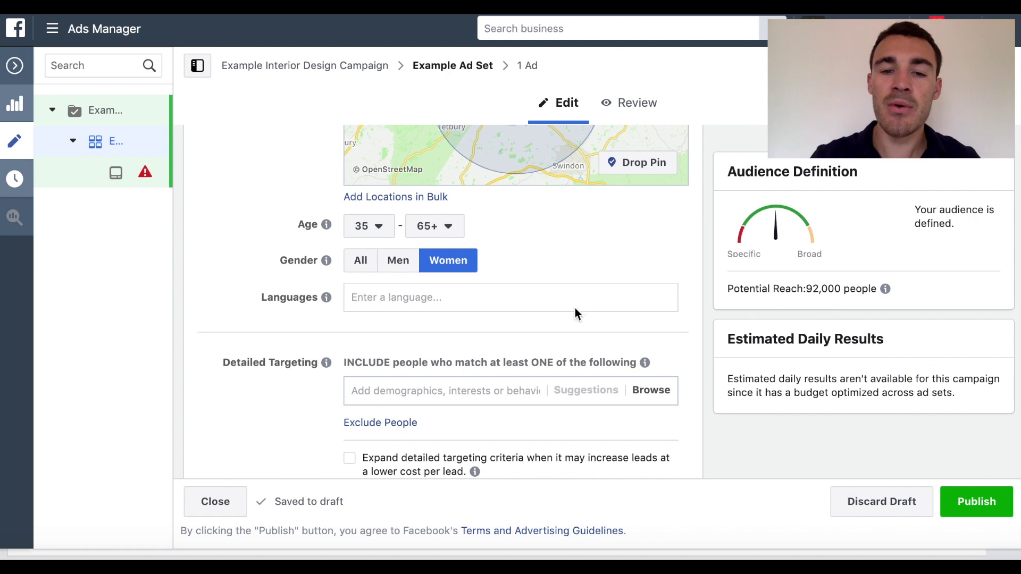
click(427, 386)
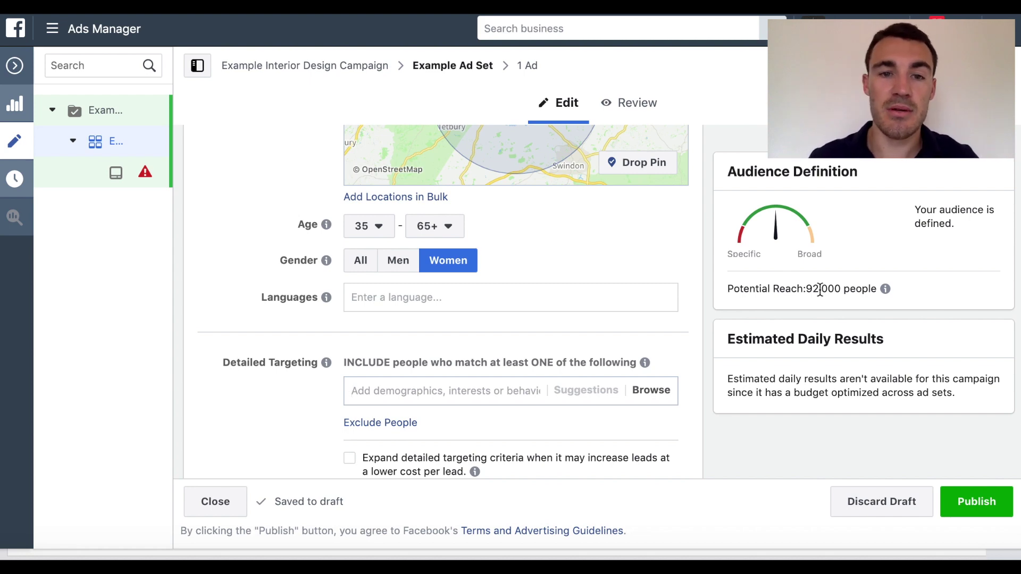
text(interior design)
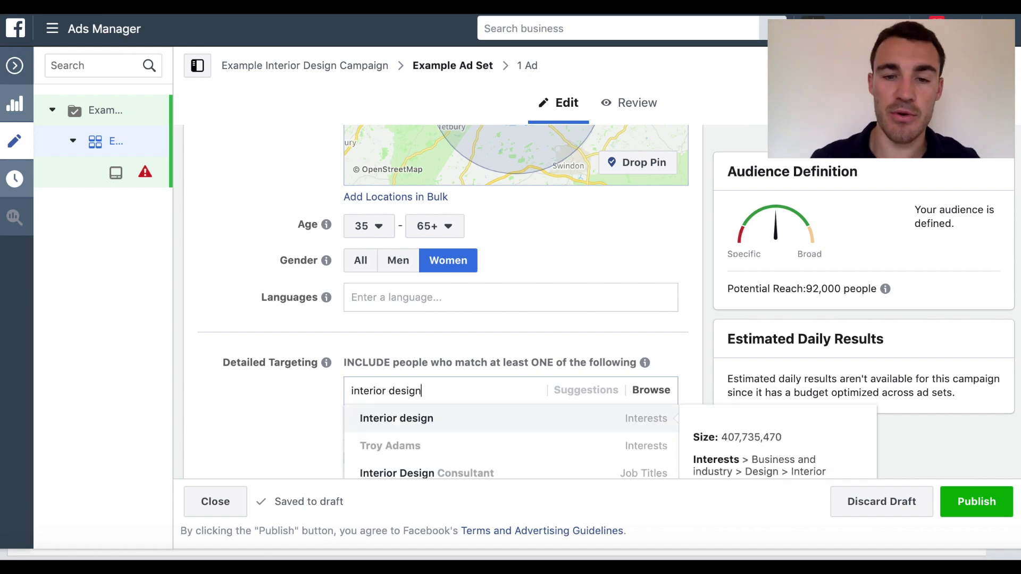
click(420, 419)
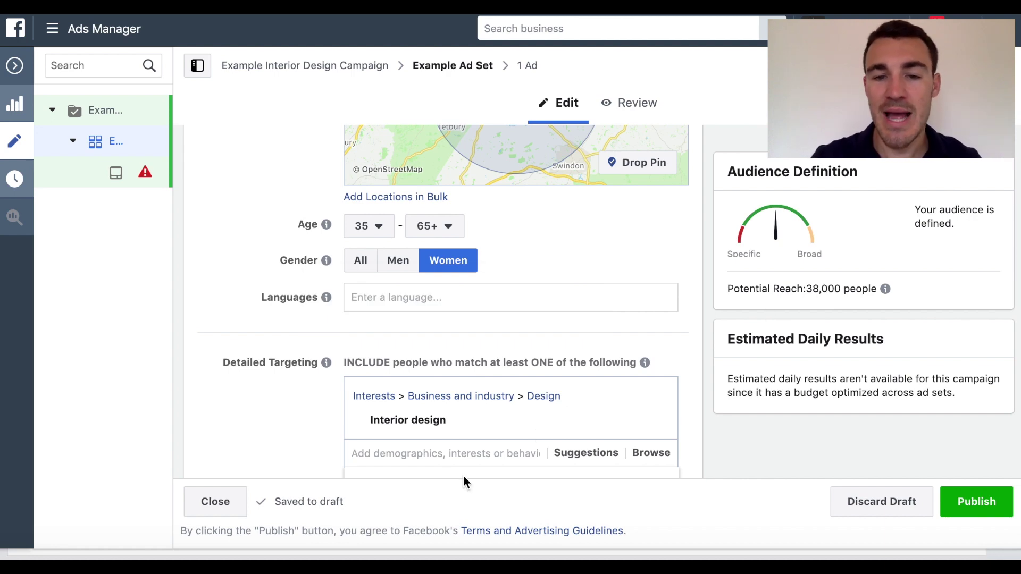
Check the Interior design interest's details and remove it from the detailed targeting
scroll(455, 432, down, 2)
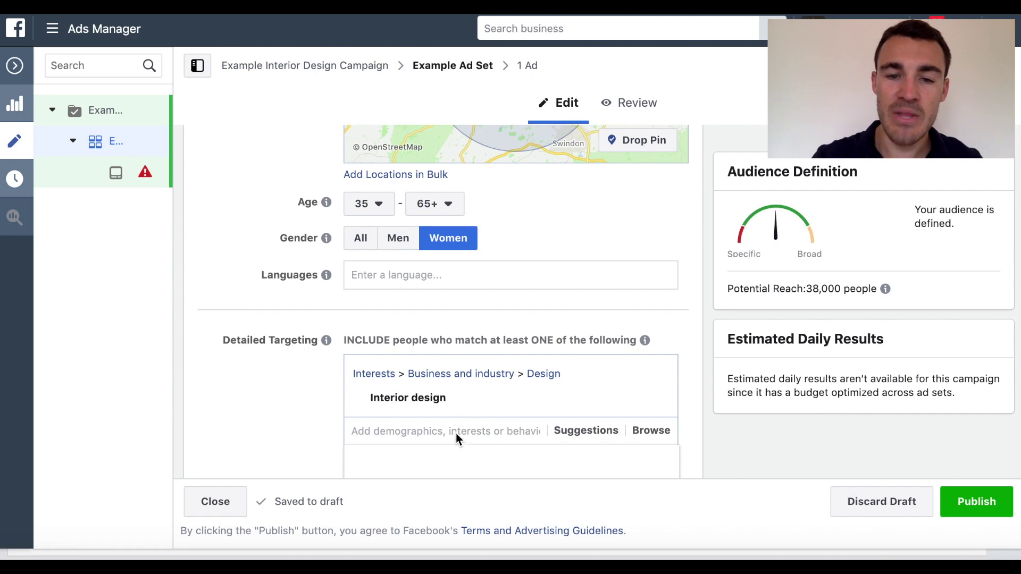
mouse_move(407, 381)
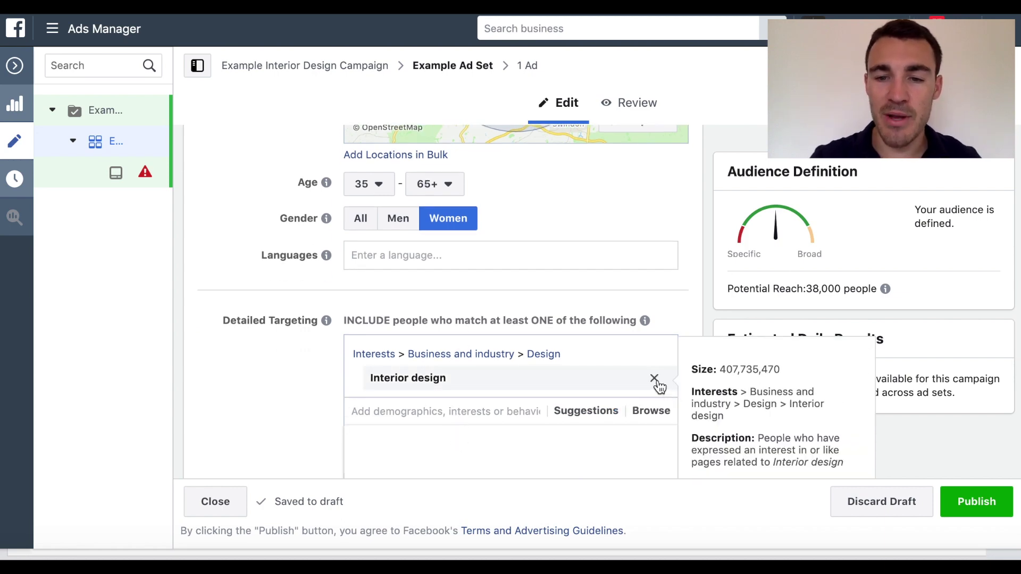
mouse_move(643, 387)
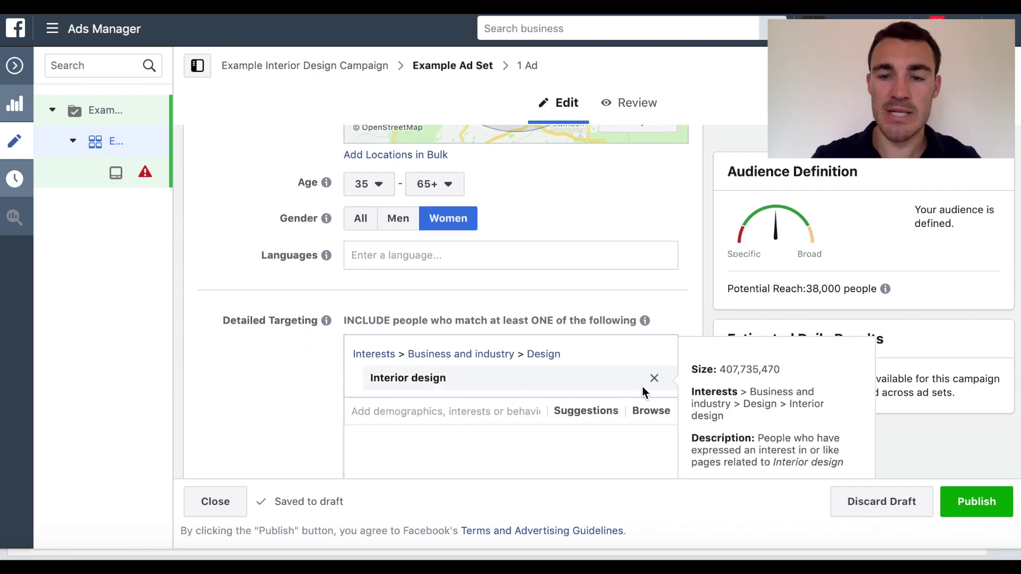
click(654, 378)
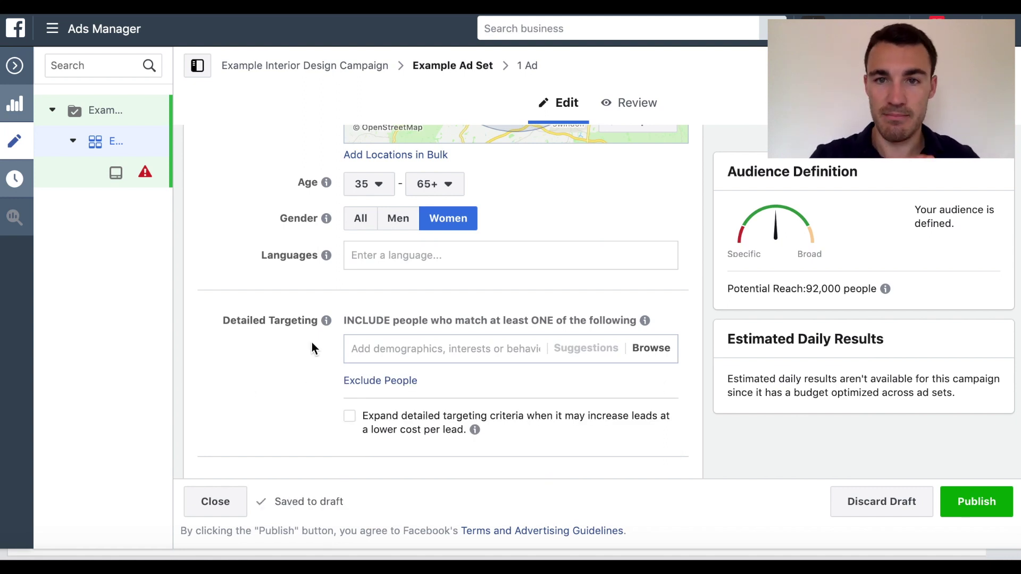
Review the ad set's connections, placement, and optimization and delivery sections, and recheck its budget, location, age, gender and detailed targeting settings
scroll(312, 342, down, 5)
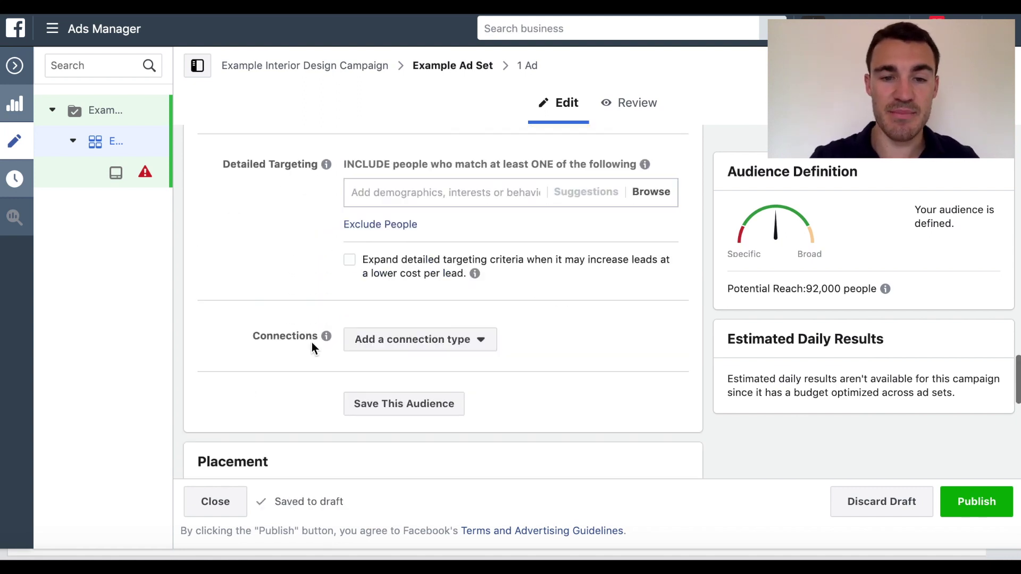
scroll(290, 305, down, 2)
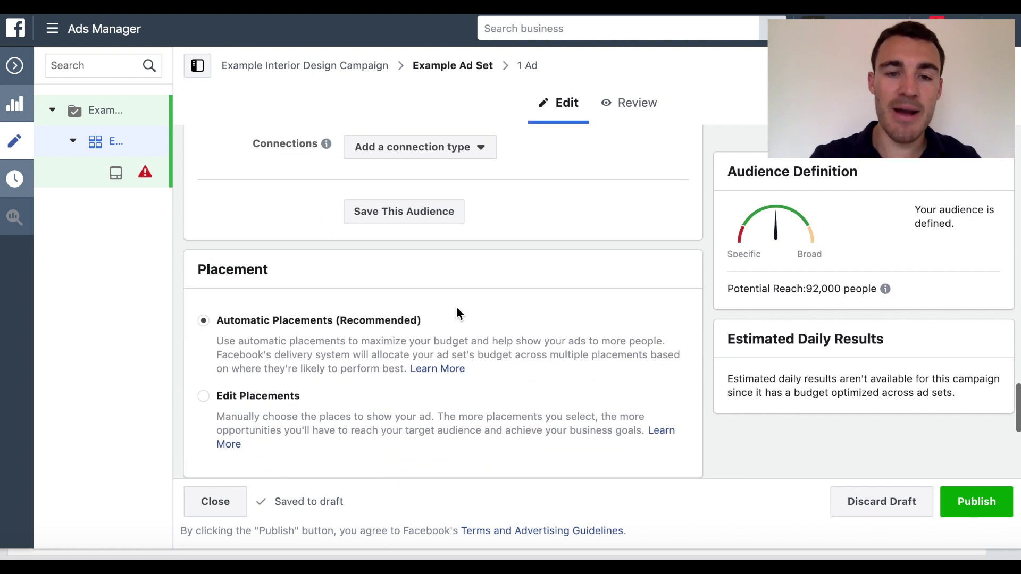
scroll(404, 292, down, 1)
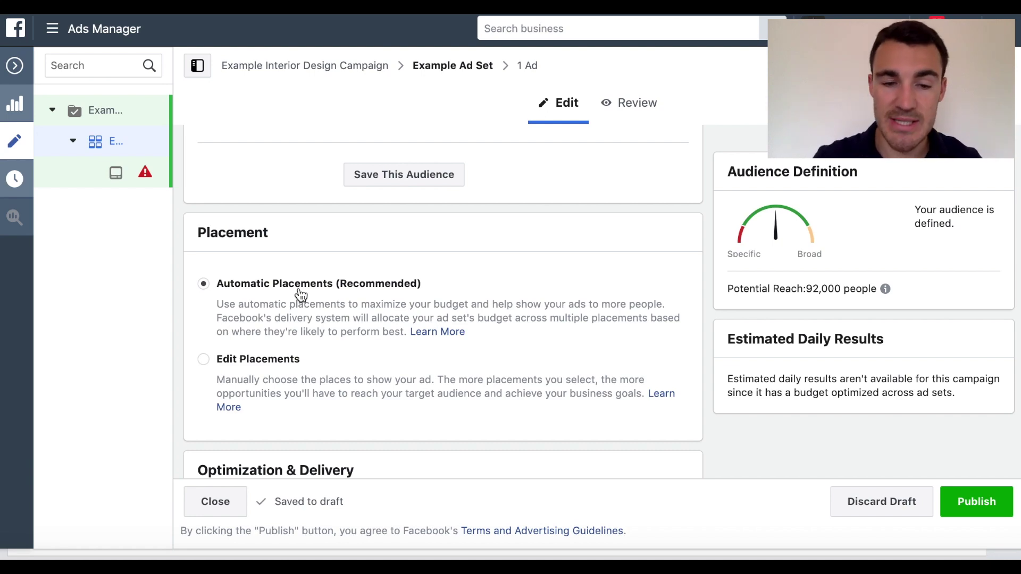
scroll(302, 294, down, 5)
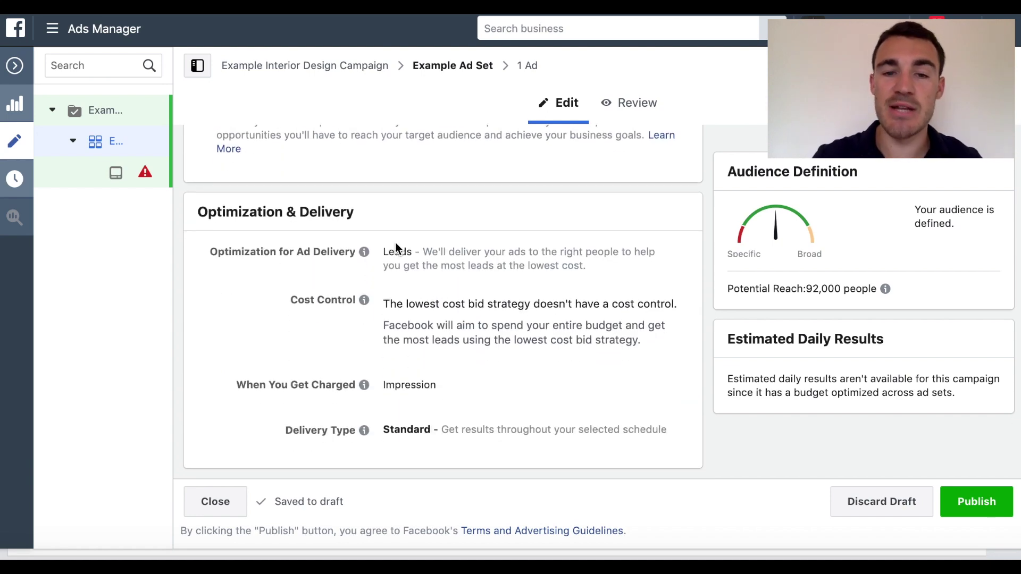
scroll(428, 321, up, 8)
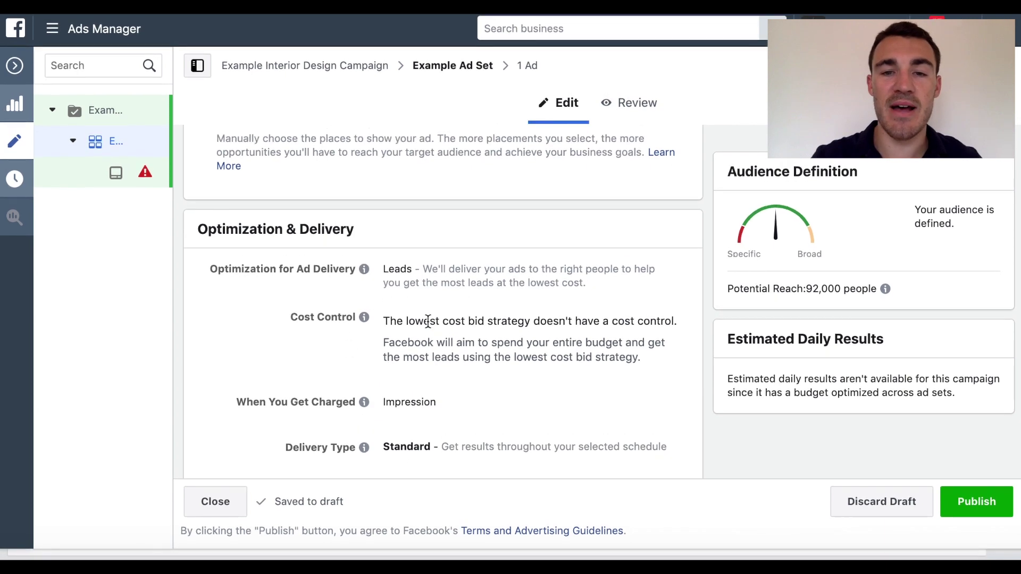
scroll(320, 311, up, 15)
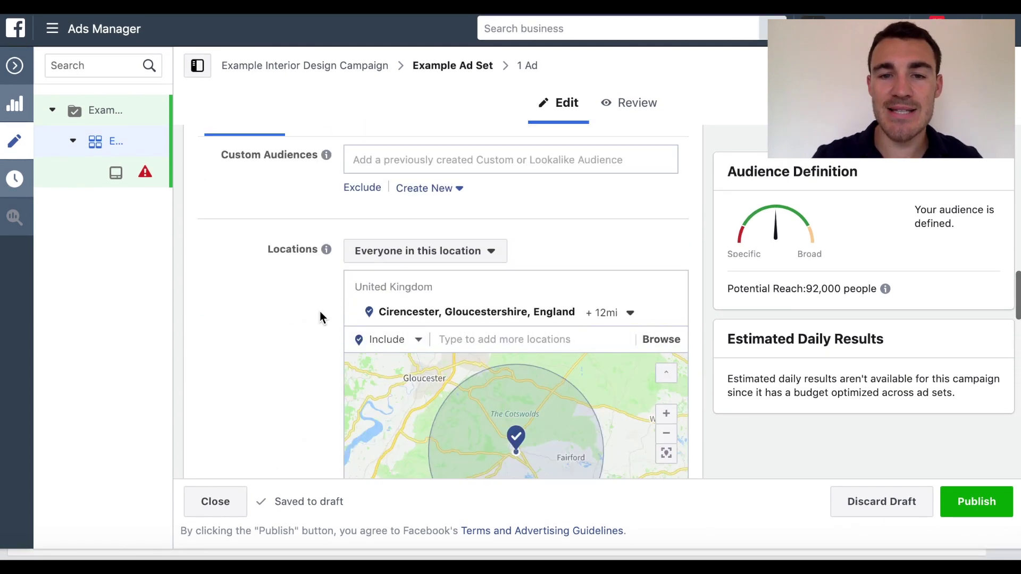
scroll(317, 307, up, 8)
scroll(317, 307, down, 9)
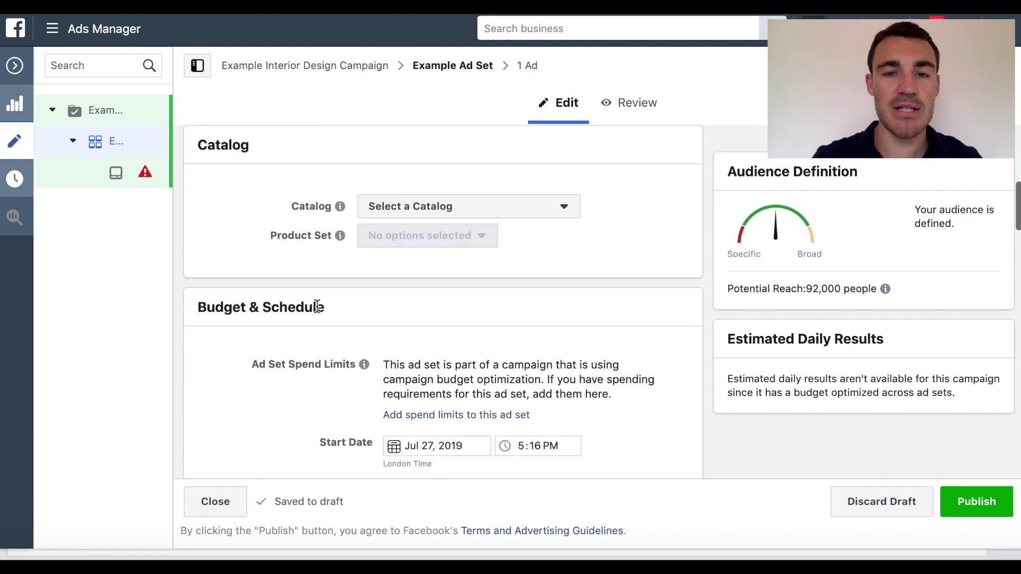
scroll(317, 307, down, 8)
scroll(339, 273, up, 2)
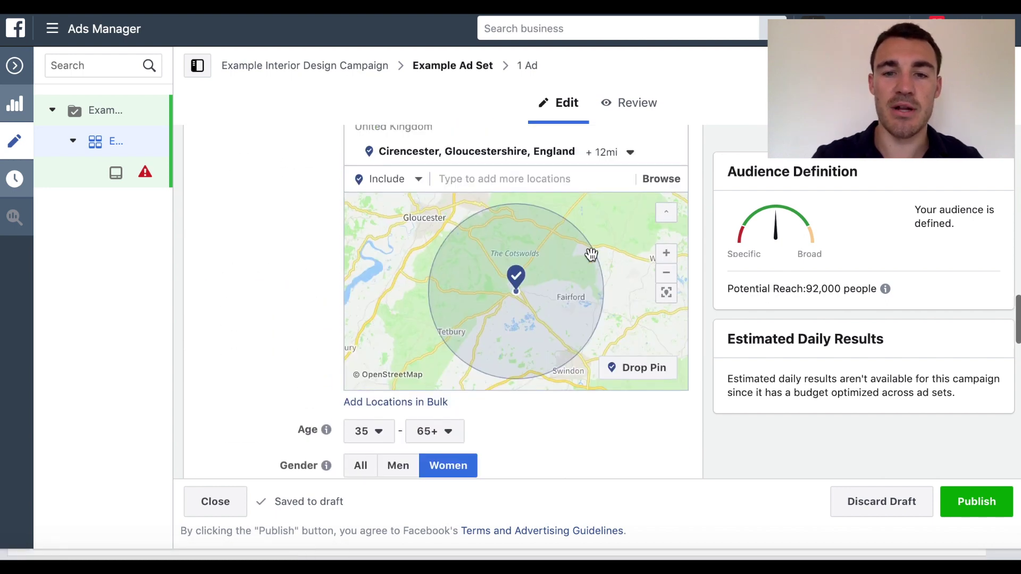
scroll(251, 343, down, 2)
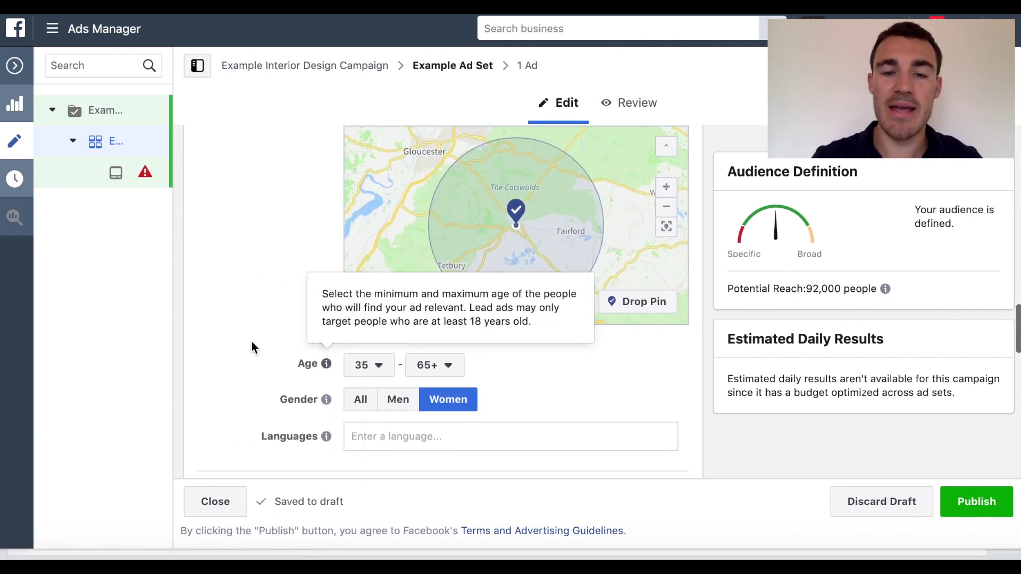
scroll(598, 405, down, 3)
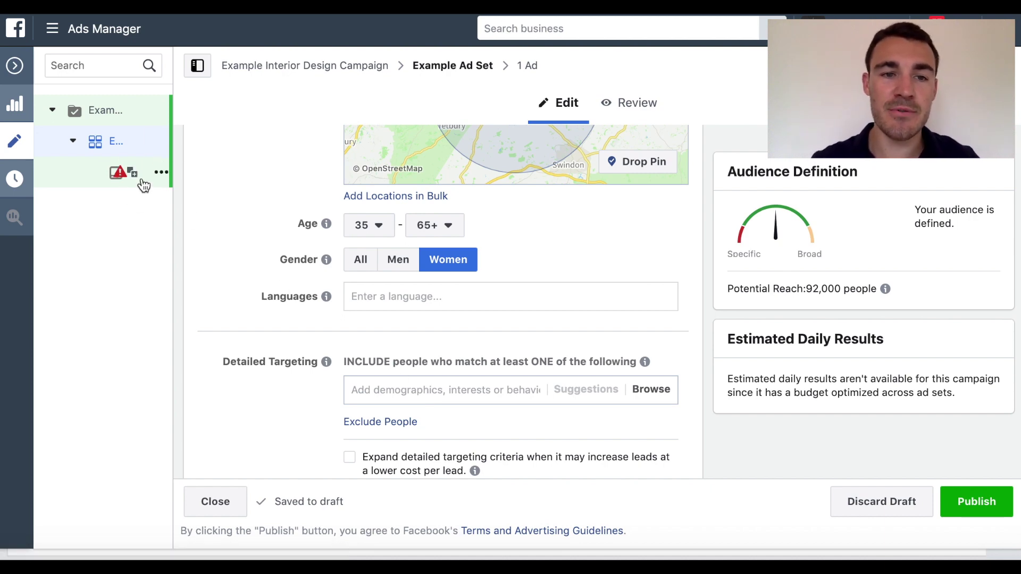
Open Example Ad and review its identity section and creative format, media type and image options
click(143, 185)
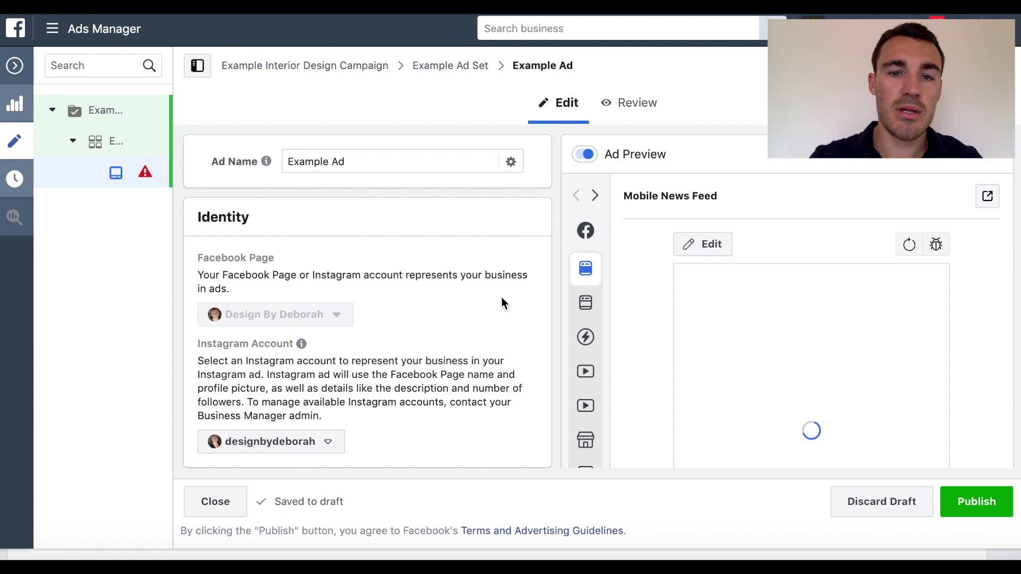
scroll(502, 298, down, 2)
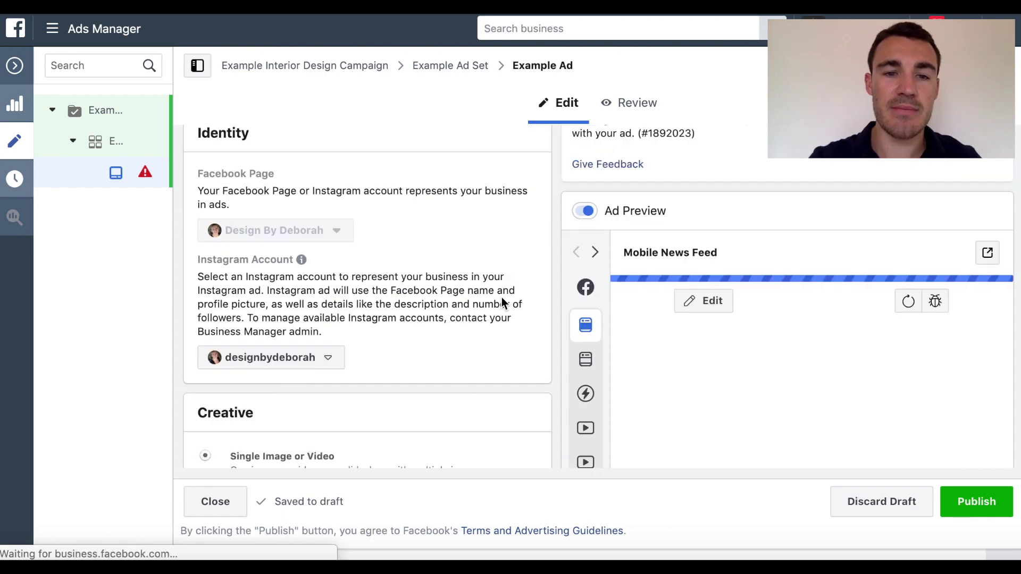
scroll(458, 317, down, 1)
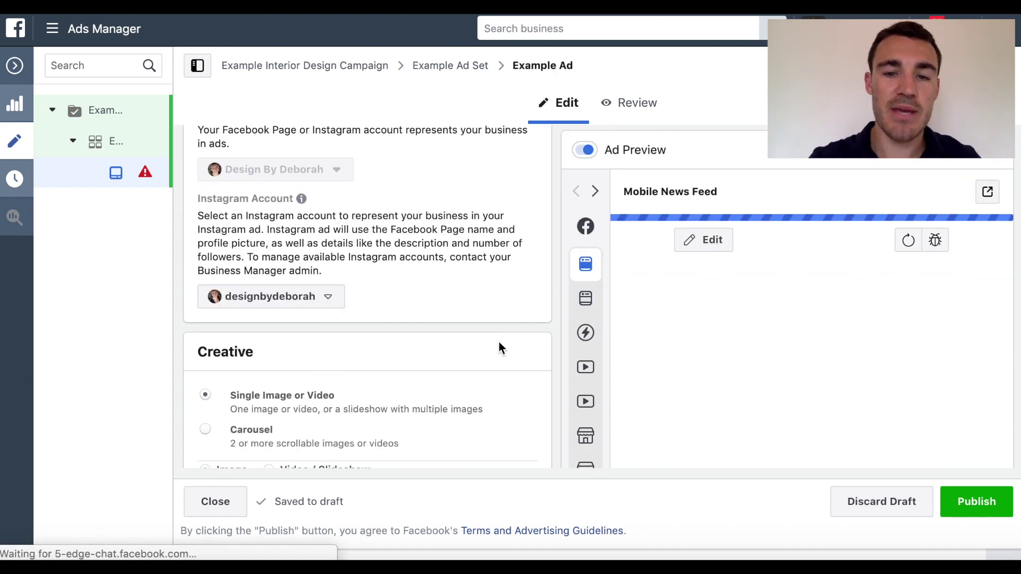
scroll(499, 346, down, 2)
scroll(500, 347, down, 2)
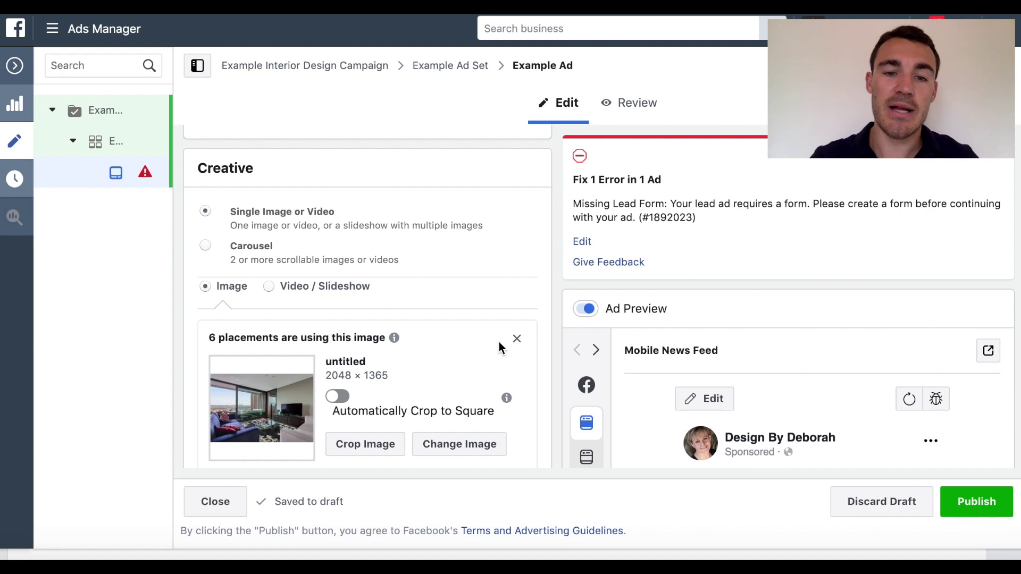
scroll(542, 327, down, 4)
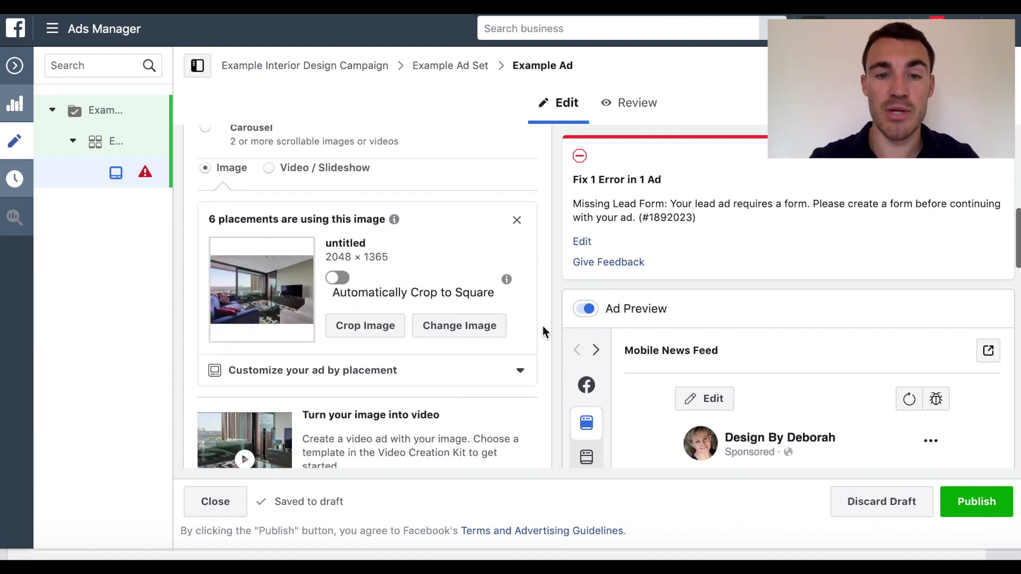
scroll(543, 327, up, 3)
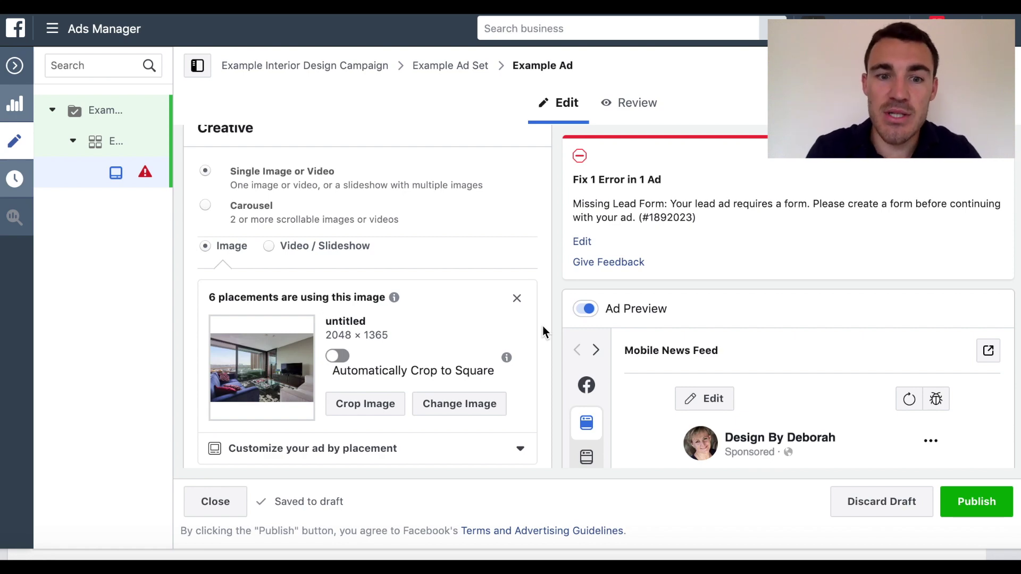
Review the ad's current image and its Mobile News Feed preview, and open the image assets to replace the image
scroll(542, 327, down, 5)
scroll(542, 327, up, 3)
scroll(430, 257, up, 2)
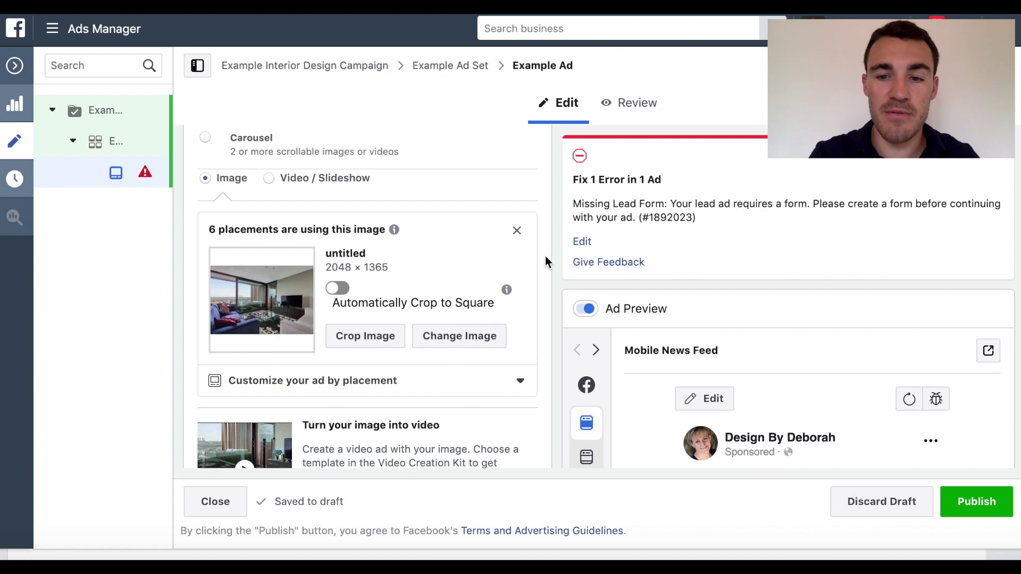
scroll(686, 340, down, 3)
scroll(786, 328, down, 2)
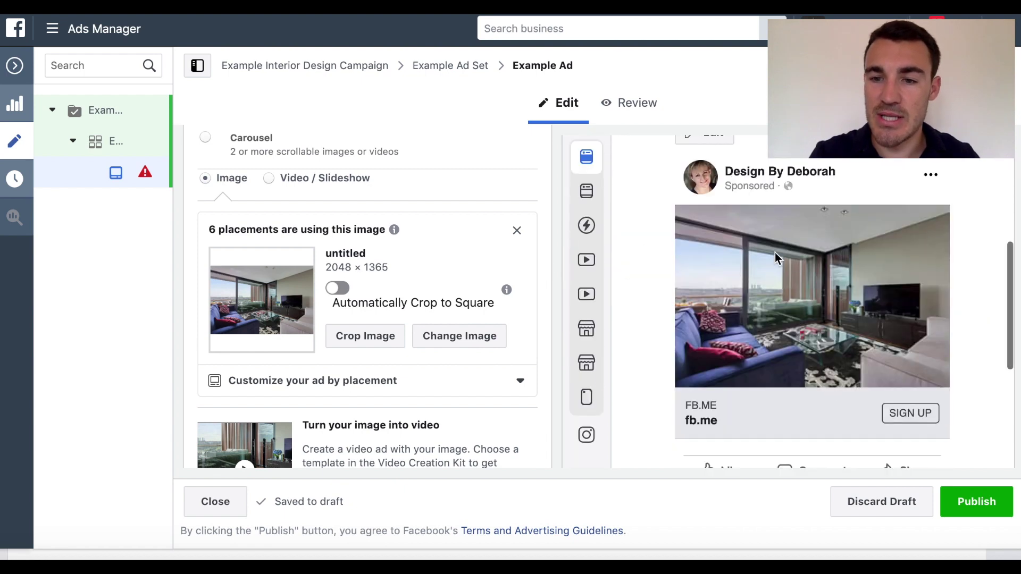
scroll(454, 271, down, 1)
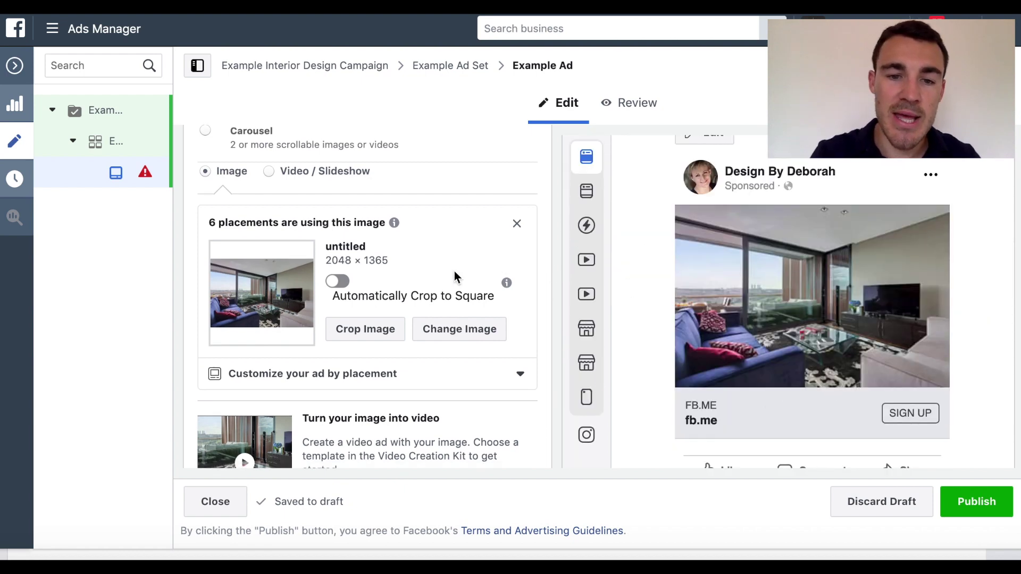
click(460, 327)
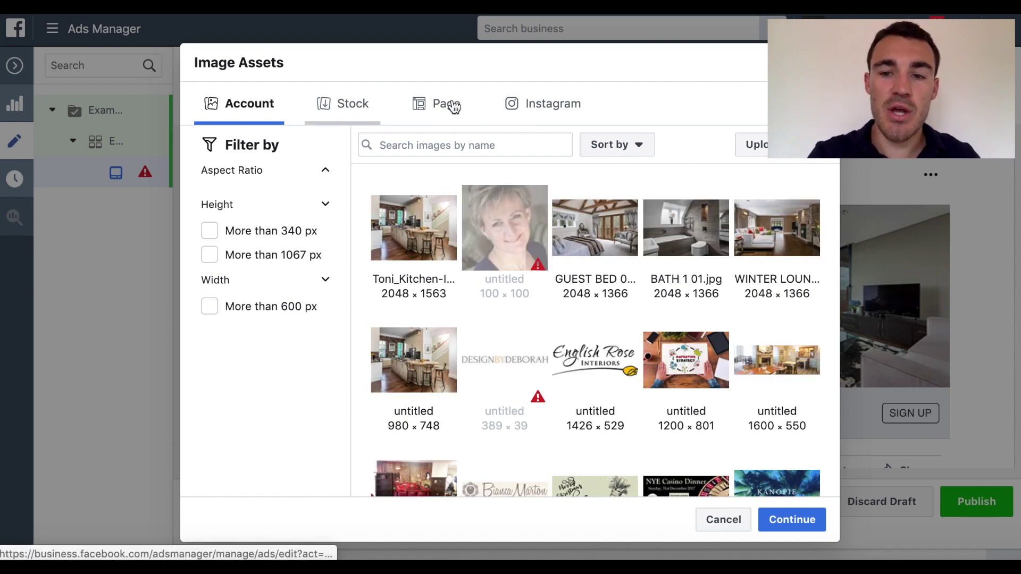
Search the stock images for "interior design" and use the first result, the grey living room with a fireplace, as the ad image
click(372, 103)
click(338, 150)
text(interior deisng==)
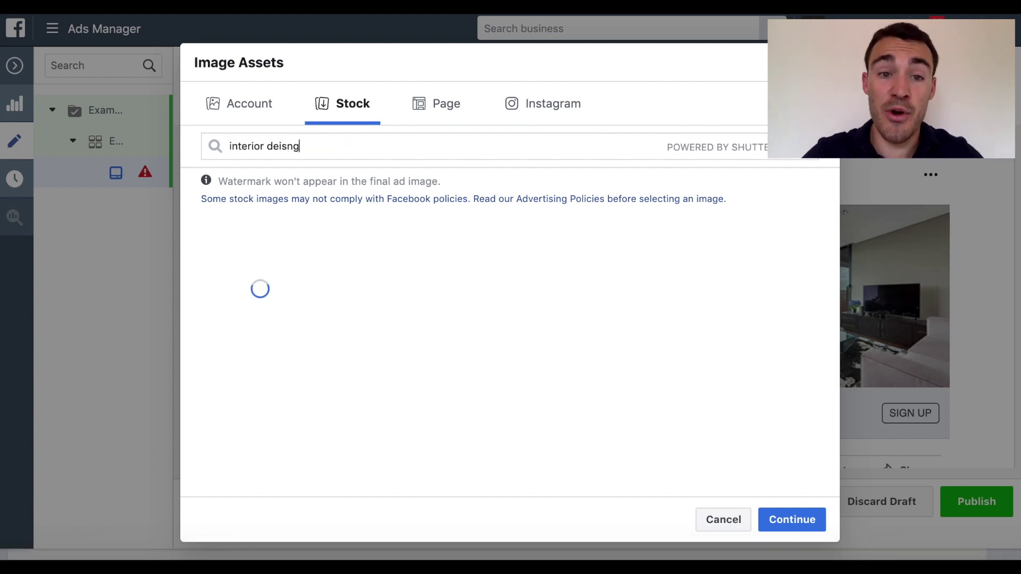
key(BackSpace)
key(BackSpace)
key(BackSpace)
key(BackSpace)
key(BackSpace)
key(BackSpace)
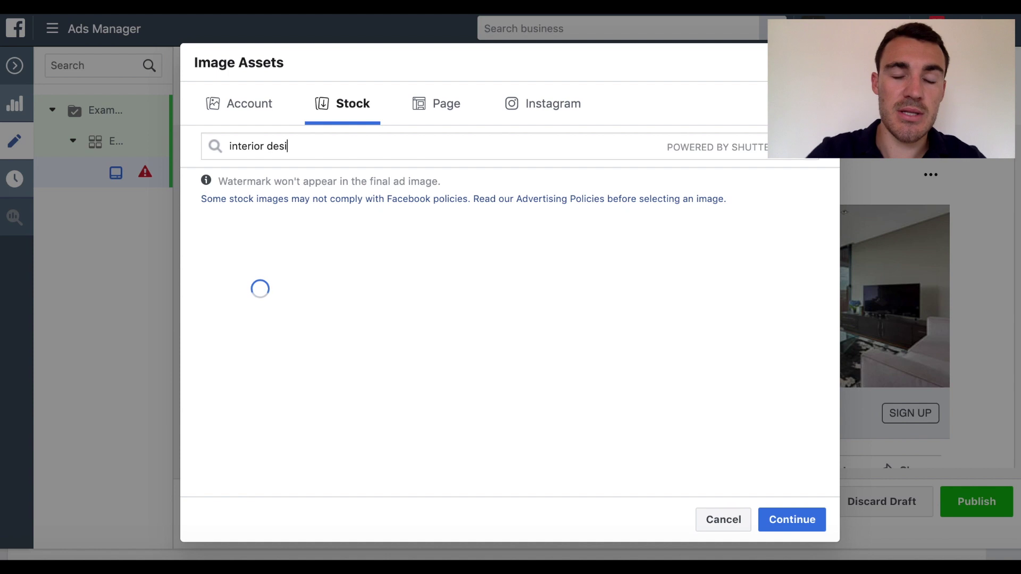
text(gngn)
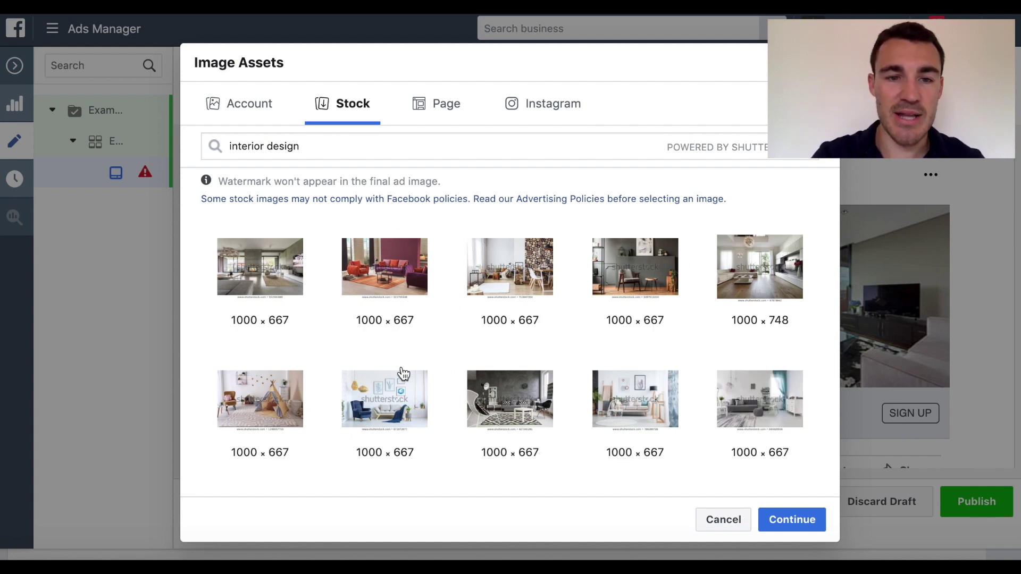
click(270, 279)
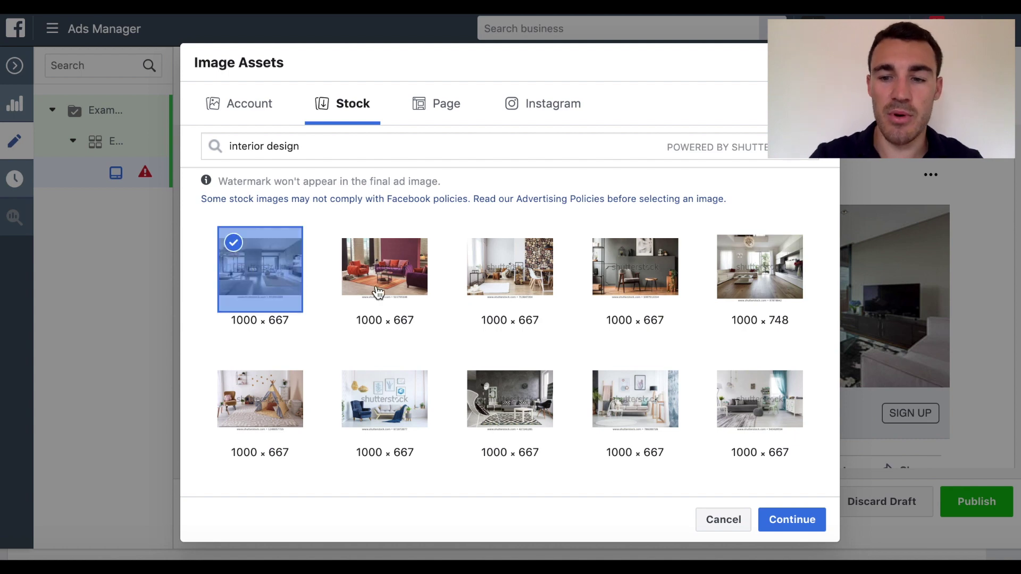
click(775, 522)
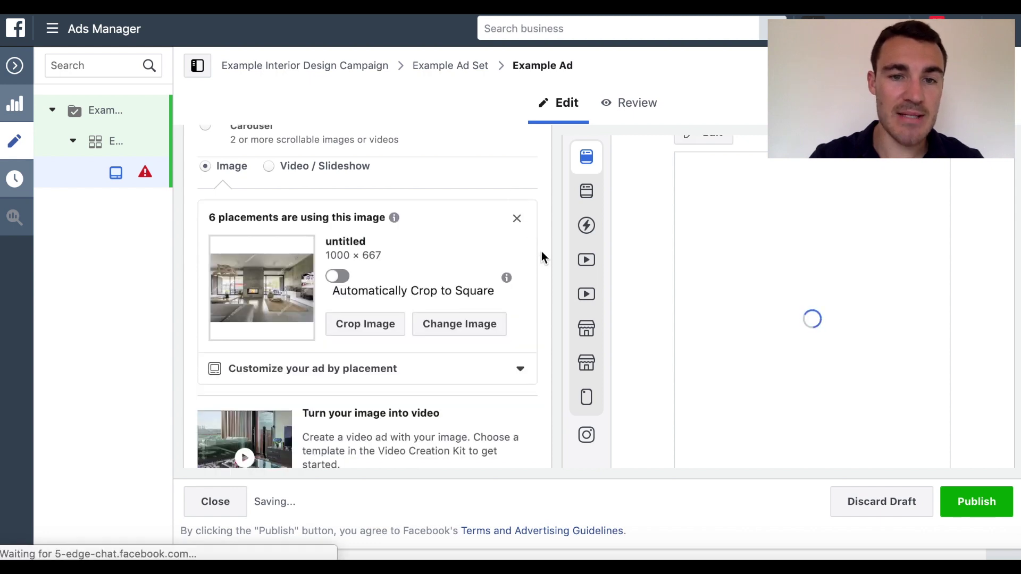
Begin the ad's primary text with "Movign House? Redecorating?"
scroll(542, 253, down, 5)
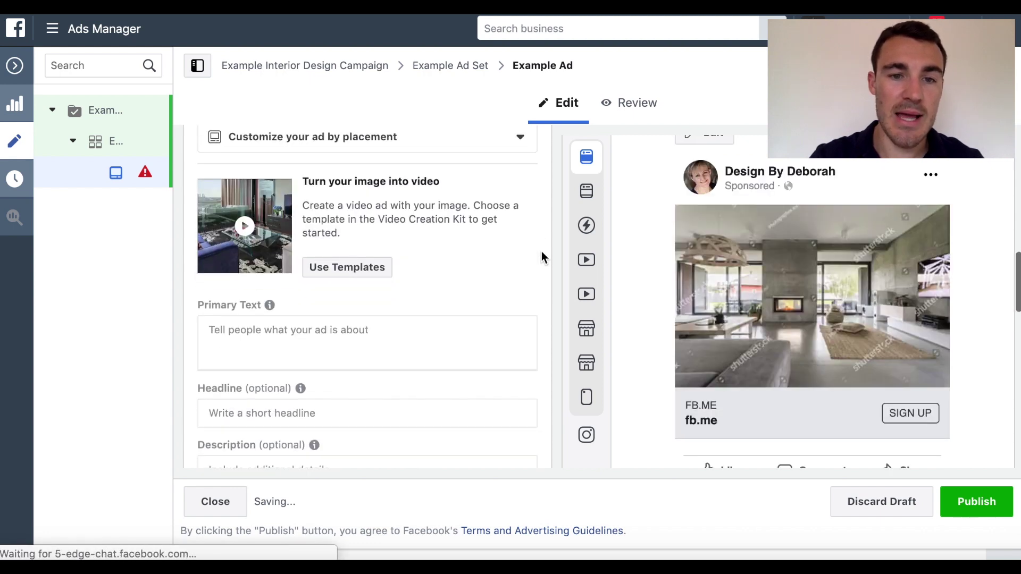
scroll(541, 257, down, 1)
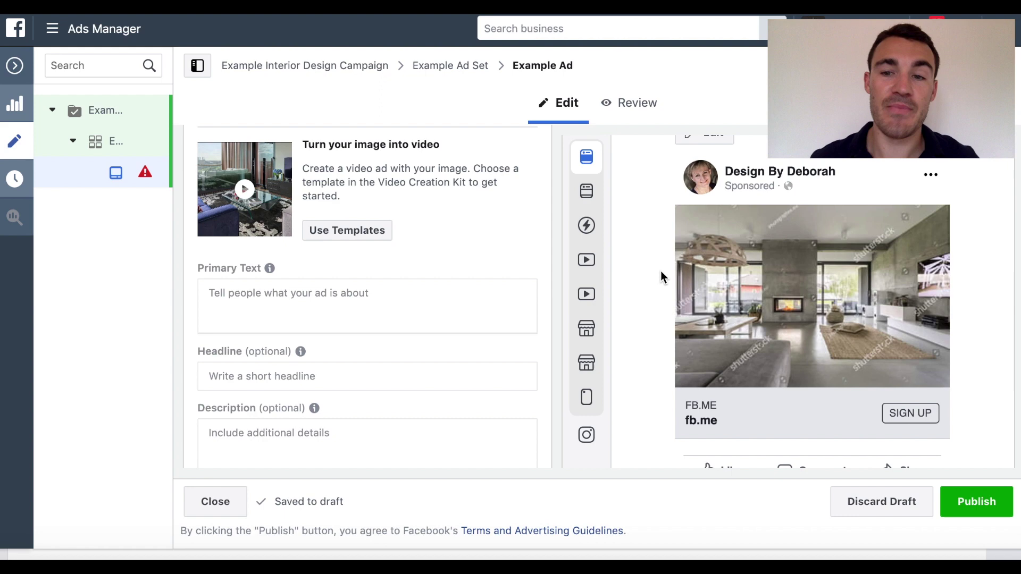
click(373, 294)
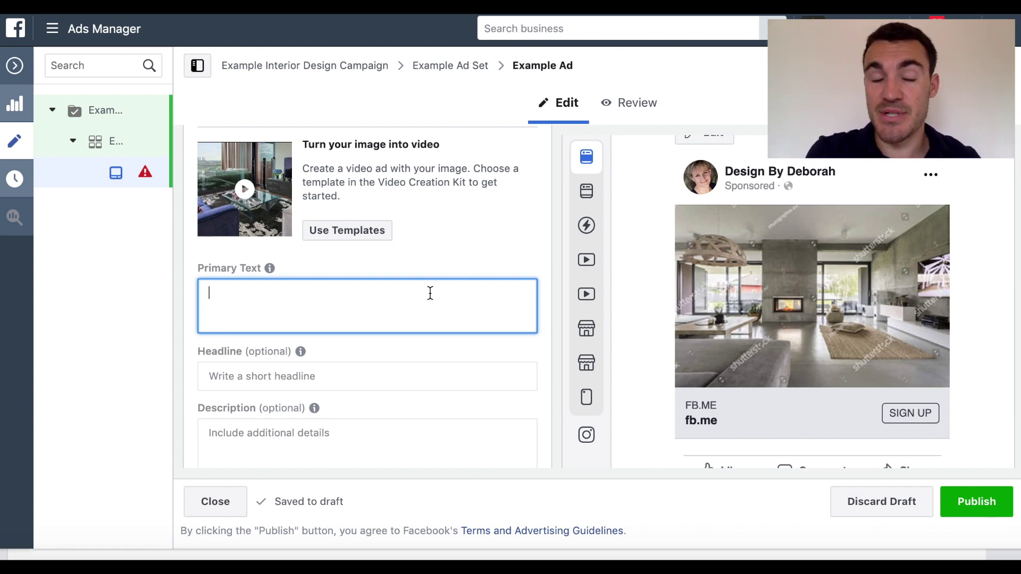
text(Movign House)
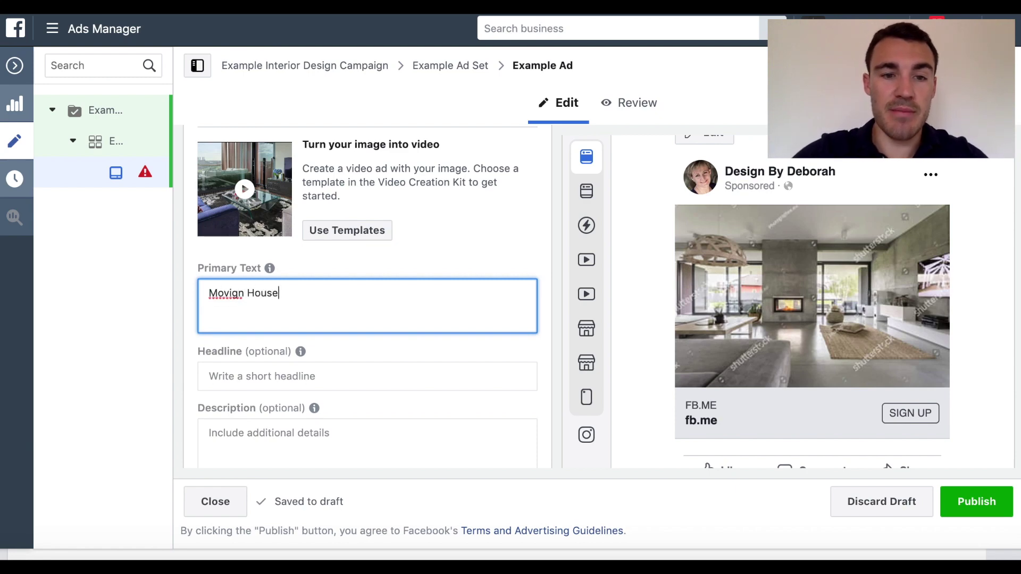
key(BackSpace)
text(? Ree)
key(BackSpace)
text(decorati)
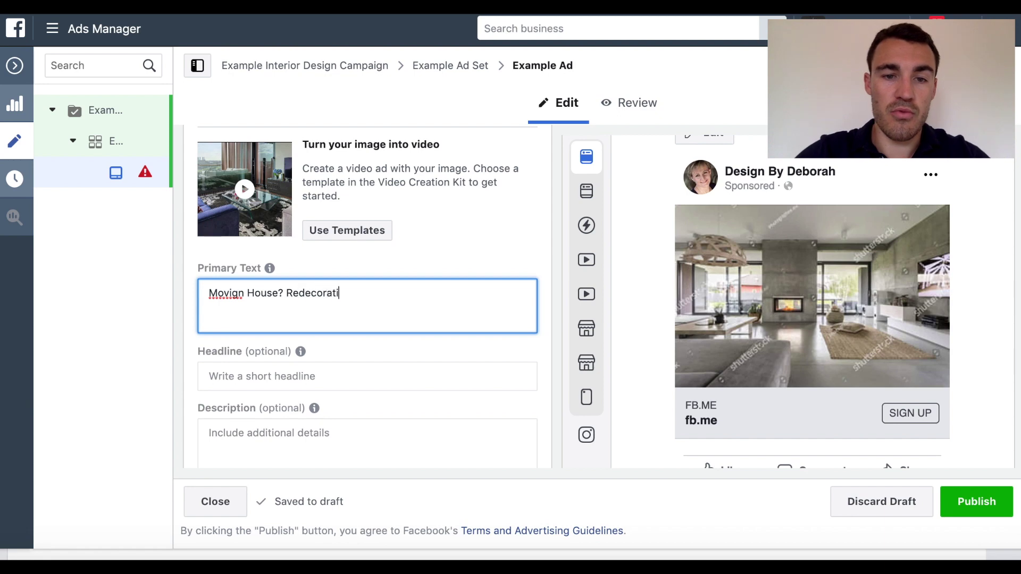
text(ng?)
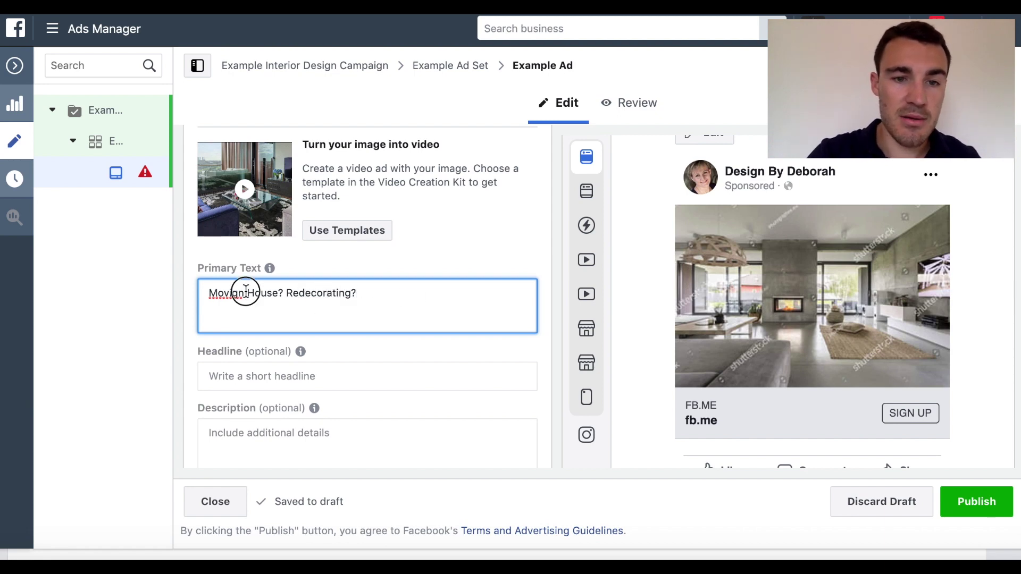
Correct the opening question of the primary text to "Moving house?"
click(247, 292)
key(BackSpace)
key(BackSpace)
key(BackSpace)
text(ng)
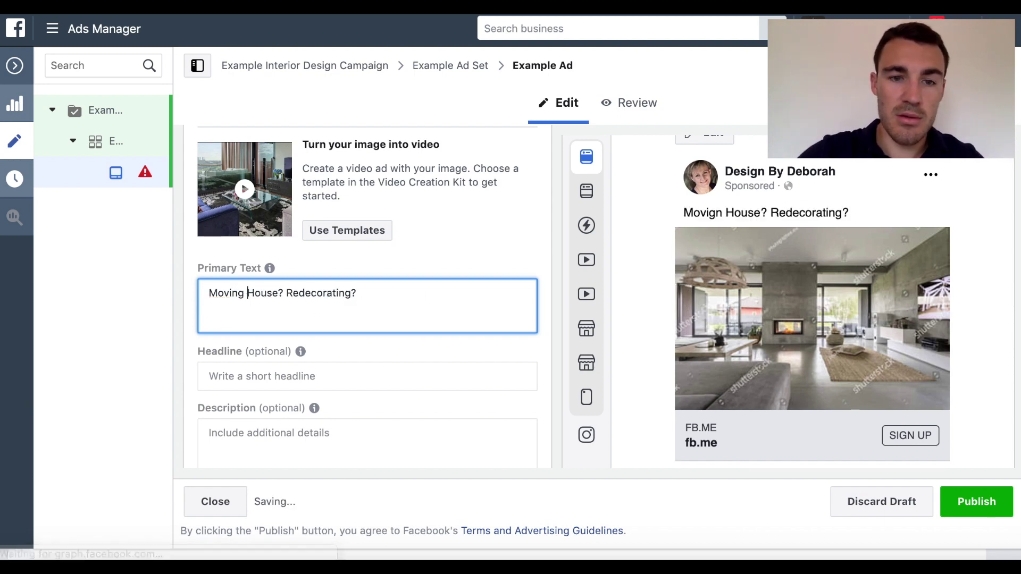
key(Delete)
text(h)
Continue the primary text with "We'll design a beautiful interior for your home and manage the project for for you."
click(408, 291)
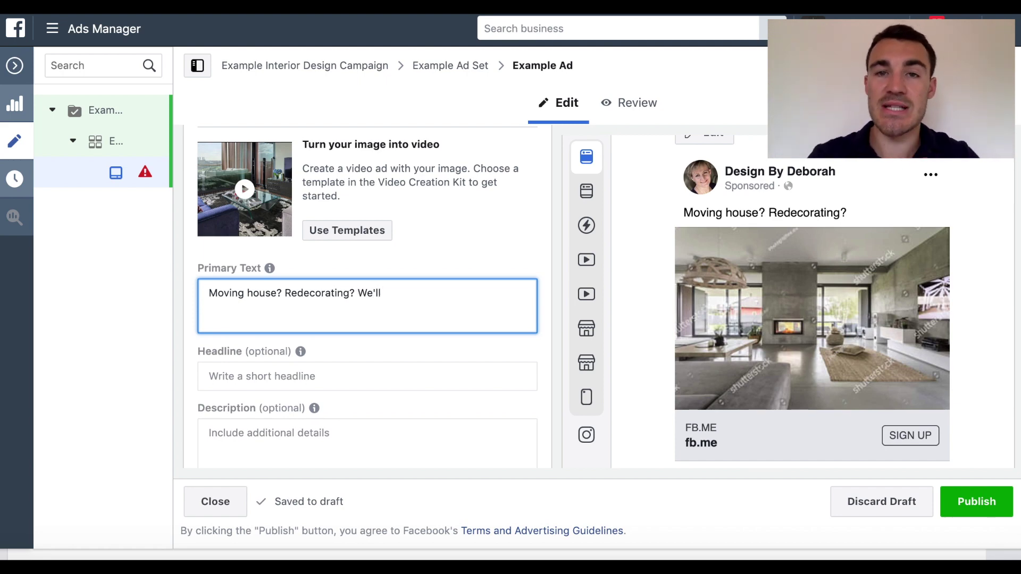
text(design a bea)
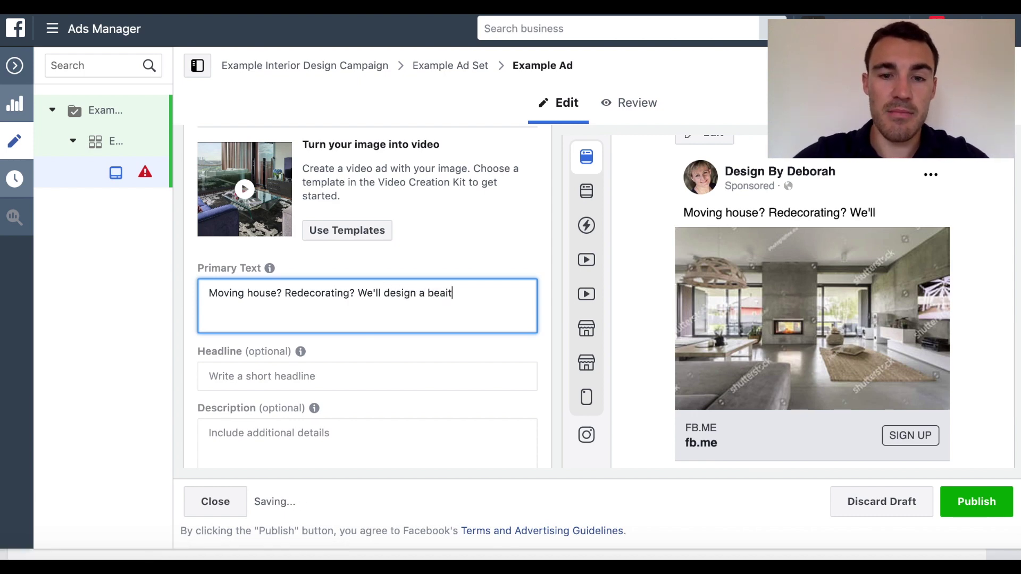
text(it)
key(BackSpace)
key(BackSpace)
text(uti)
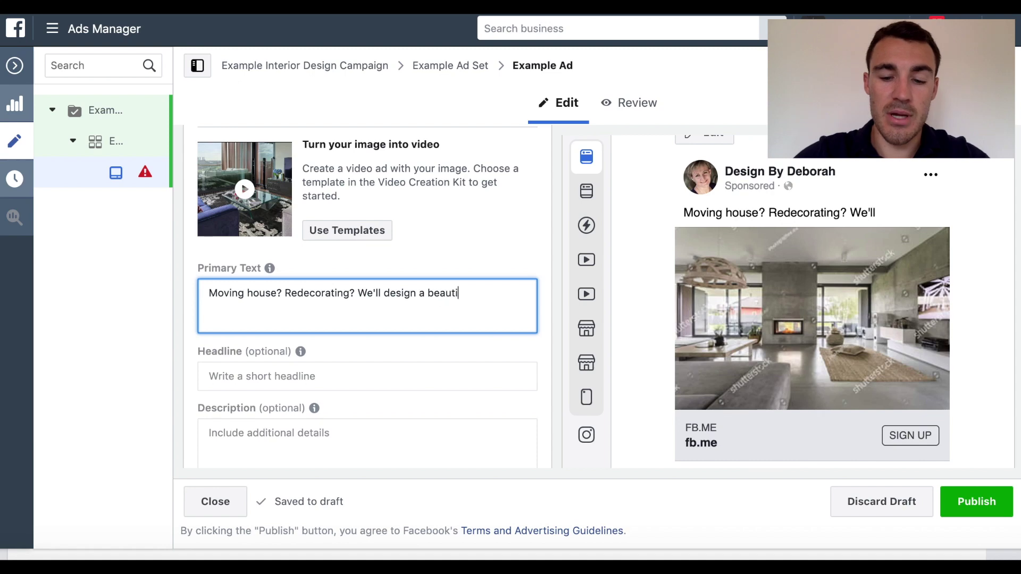
text(ful )
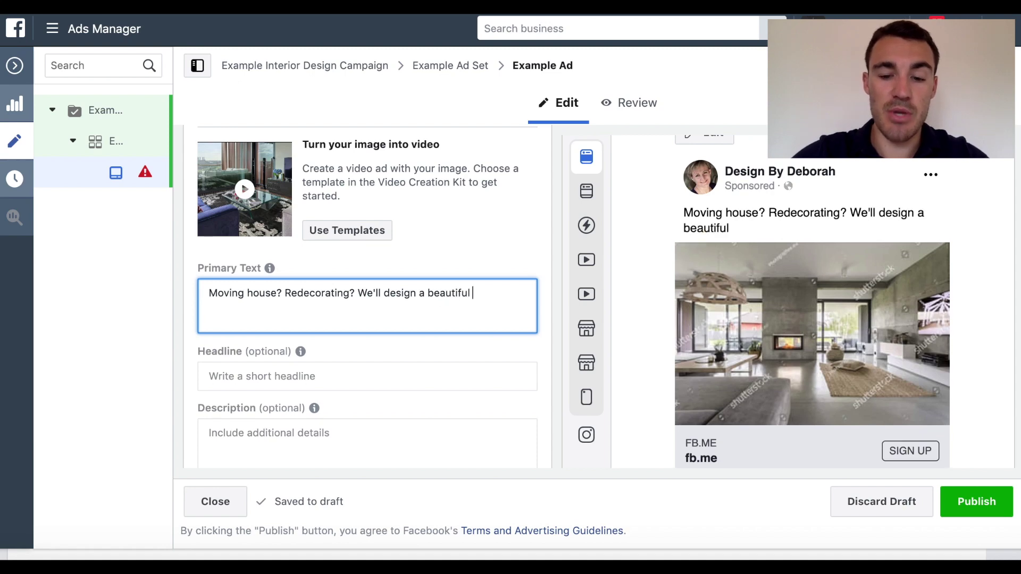
text(interior for your home and )
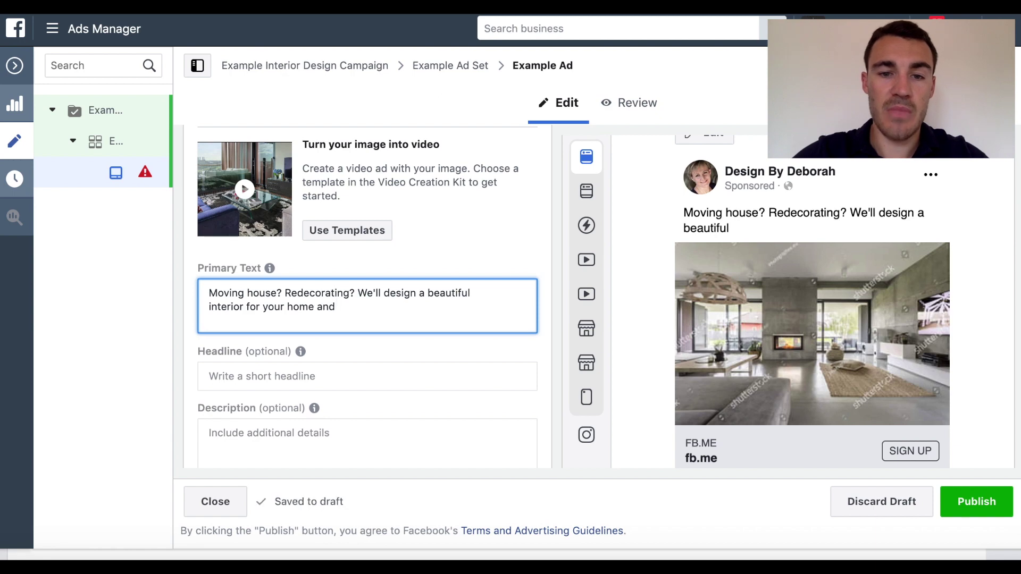
text(manag)
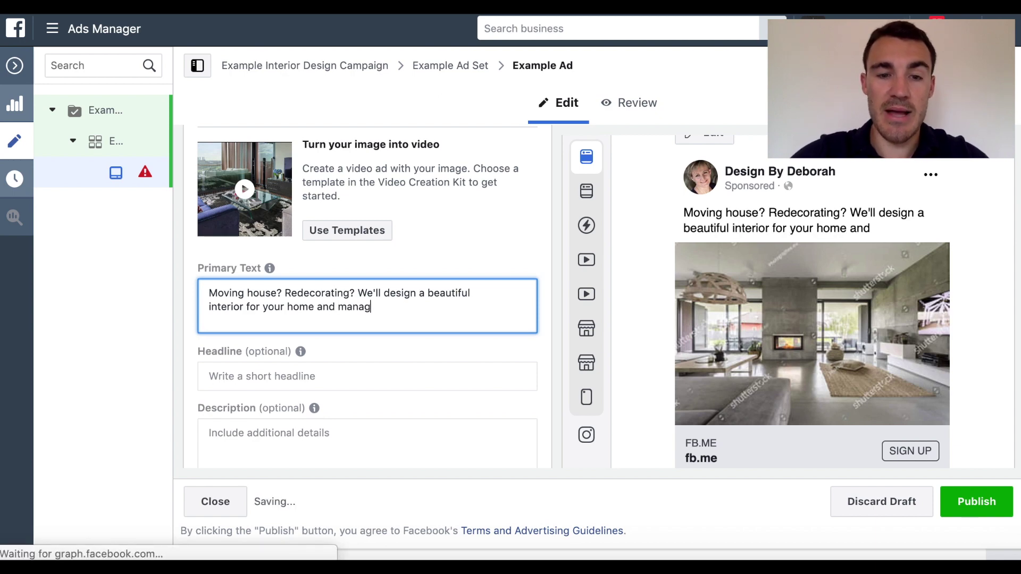
text(e the pro)
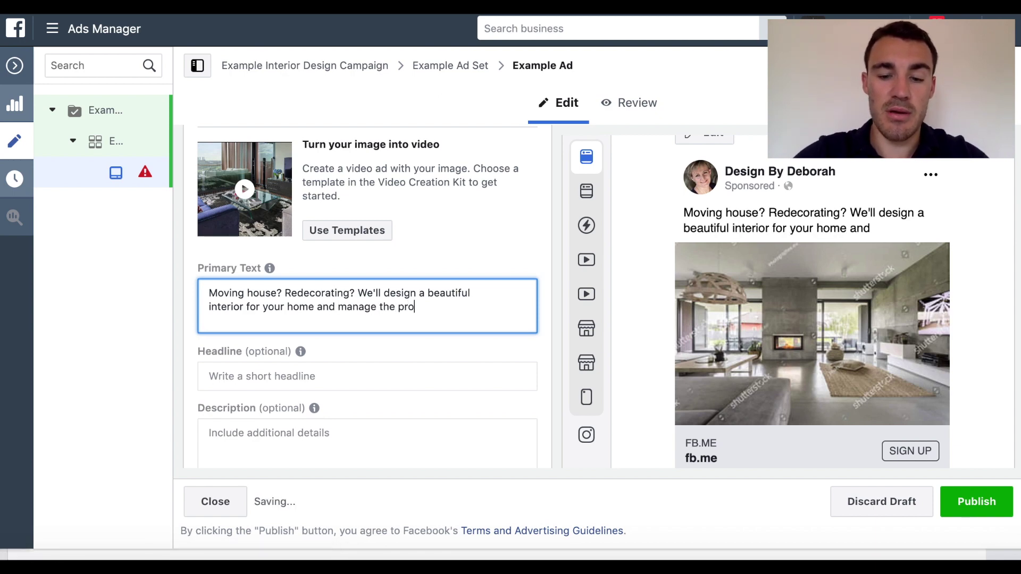
text(ject for for you.)
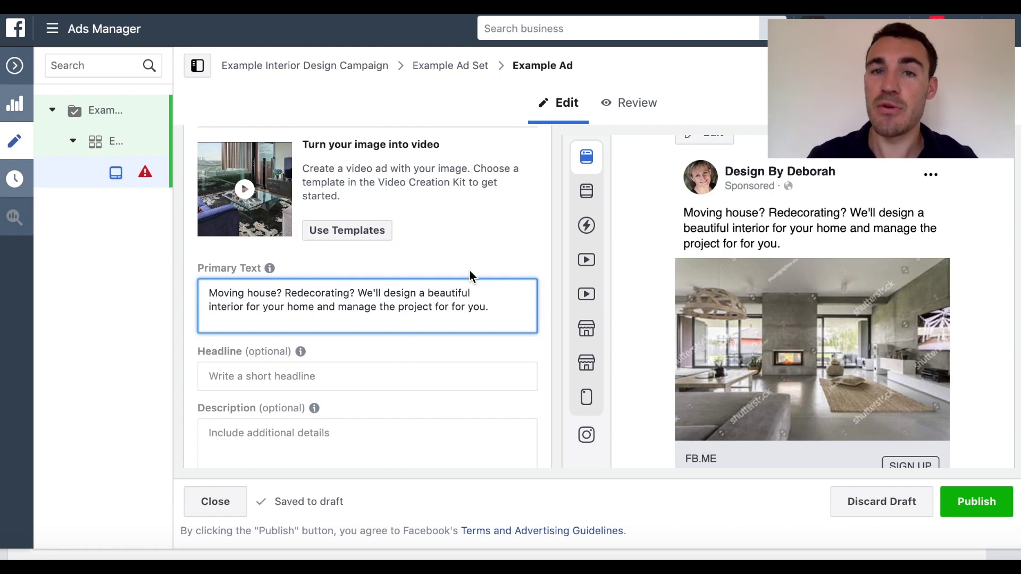
Set the ad's headline to "Free Interior Design Consultations"
click(331, 375)
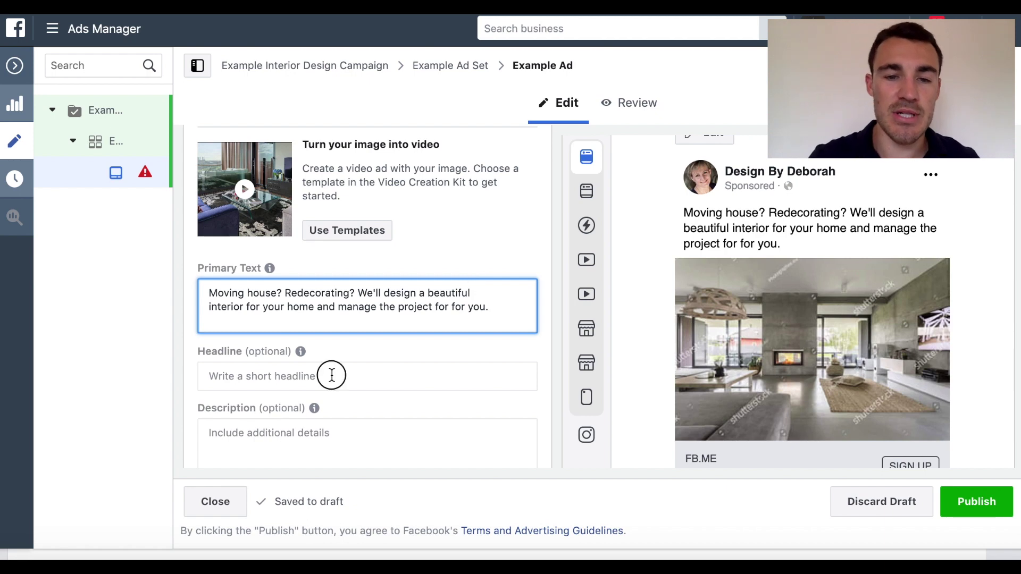
scroll(440, 371, down, 2)
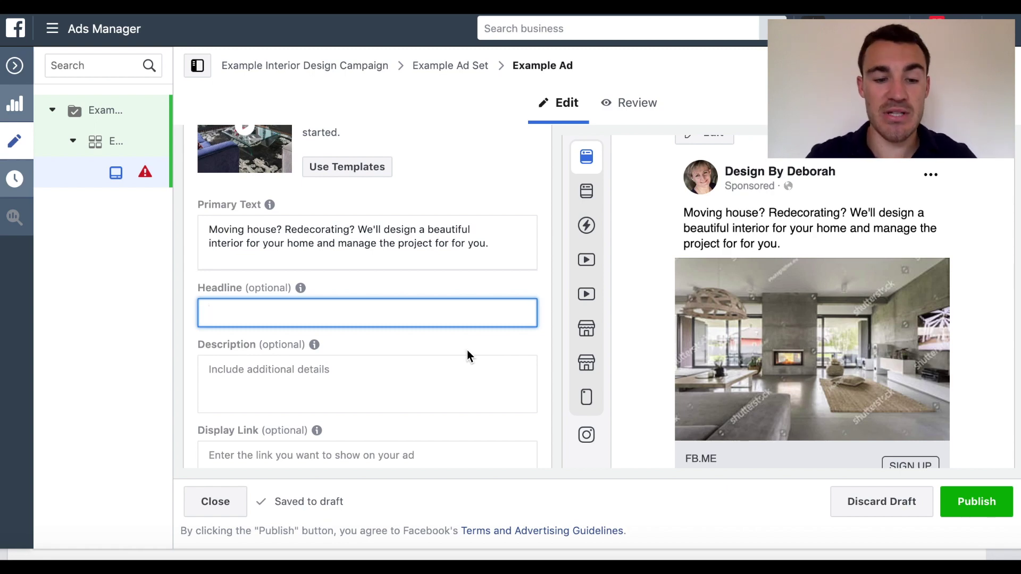
text(Free)
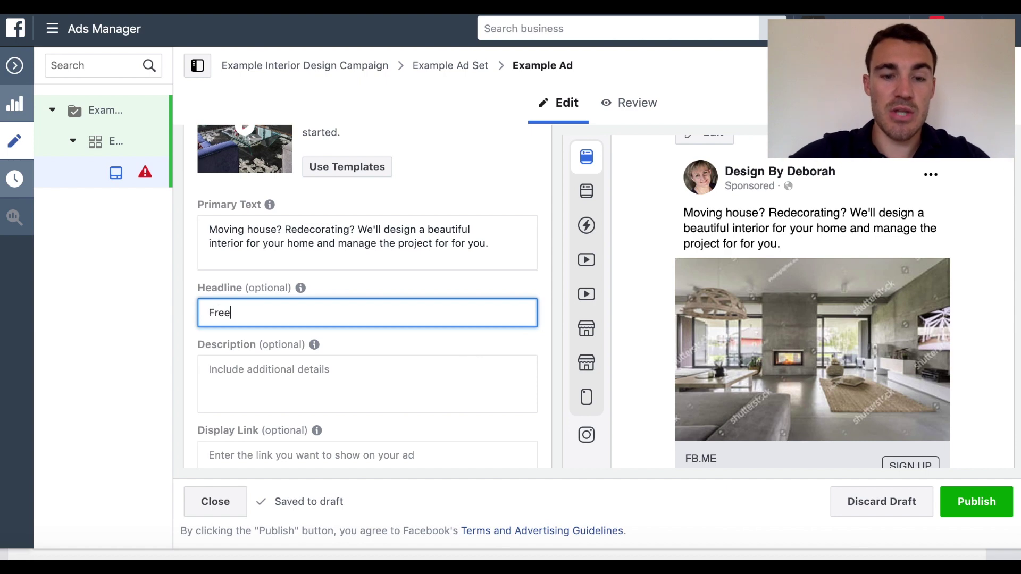
text( Interior Desig)
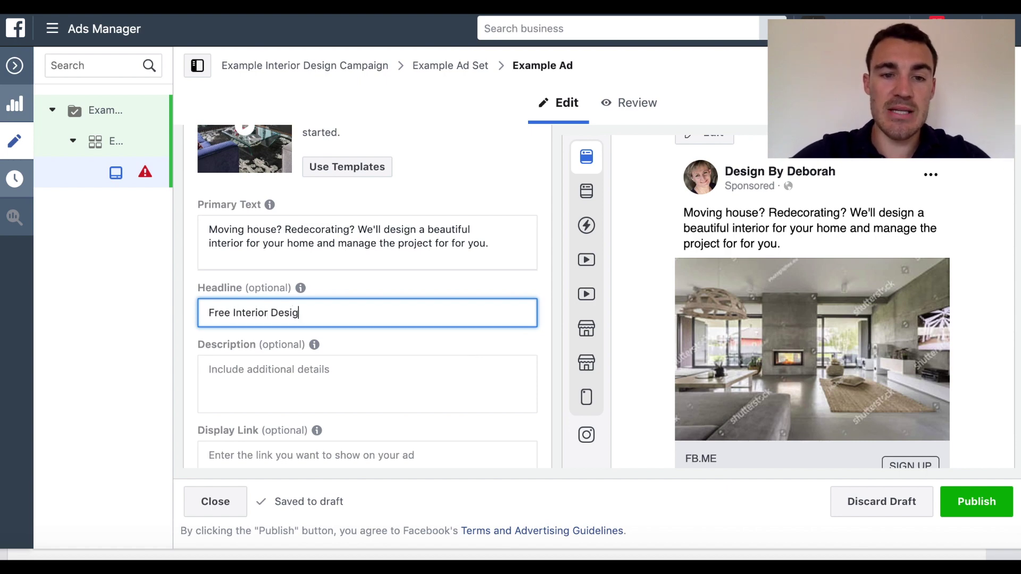
text(n Consultations)
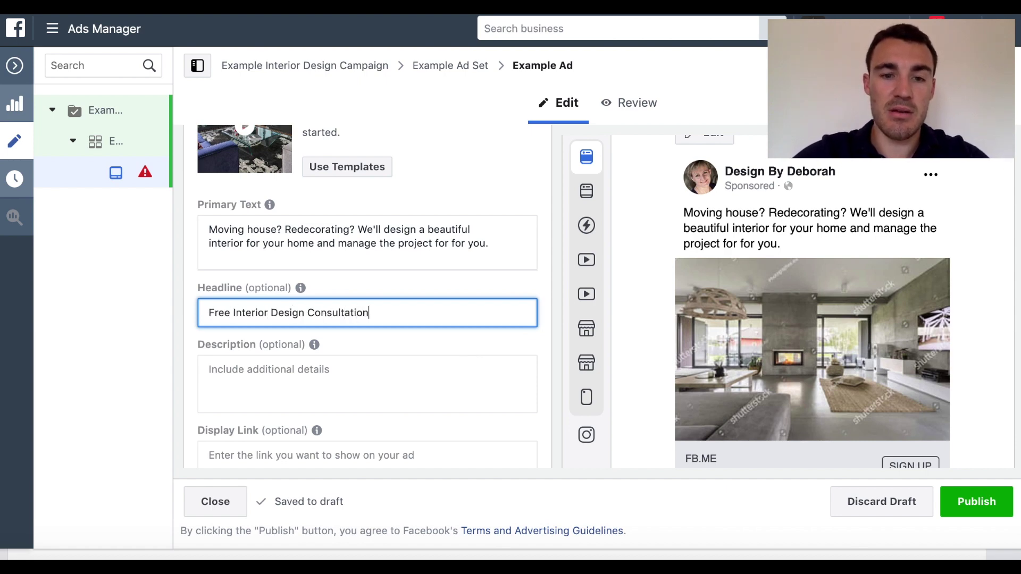
Check the headline in the ad preview and enter the description "Click here to sign up for your free interior design consultation."
click(347, 376)
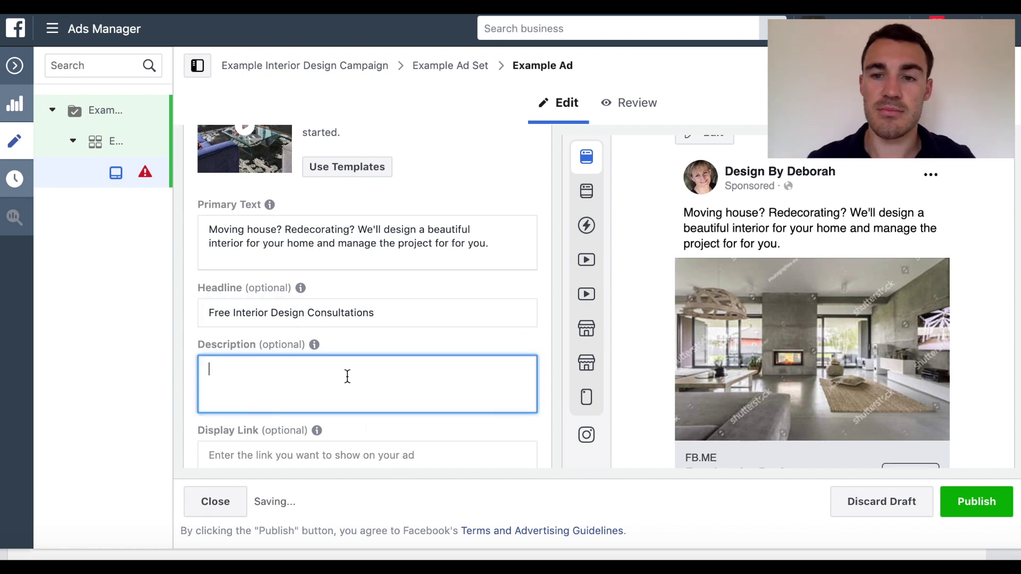
scroll(737, 352, down, 3)
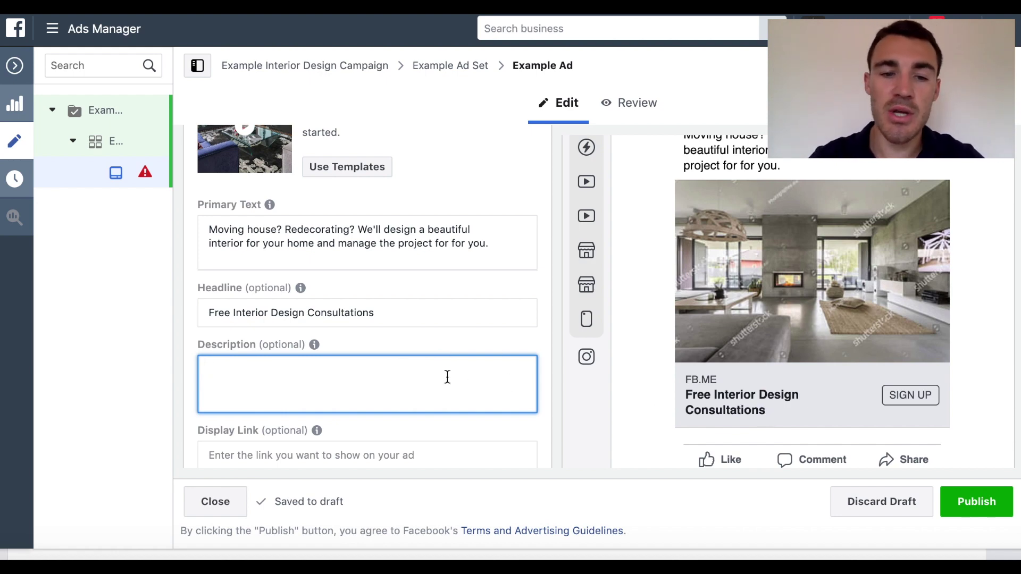
text(Click he)
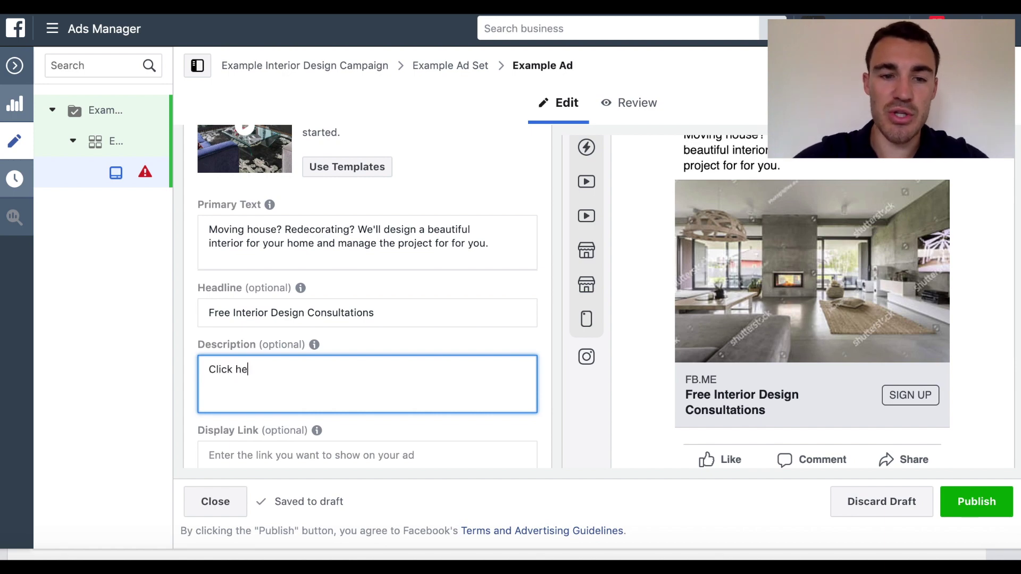
text(re to sign up fo)
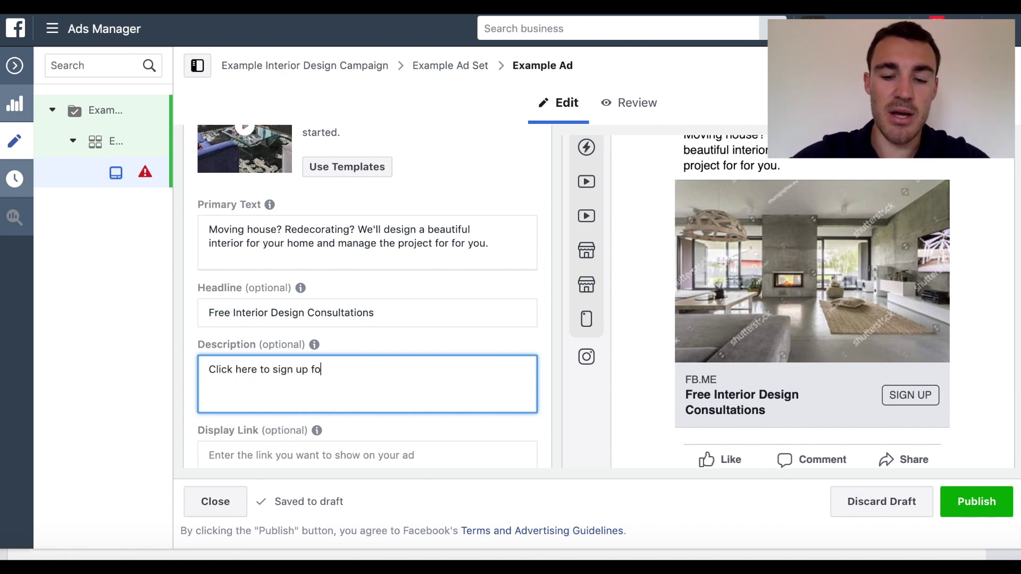
text(r your free interior design consultation)
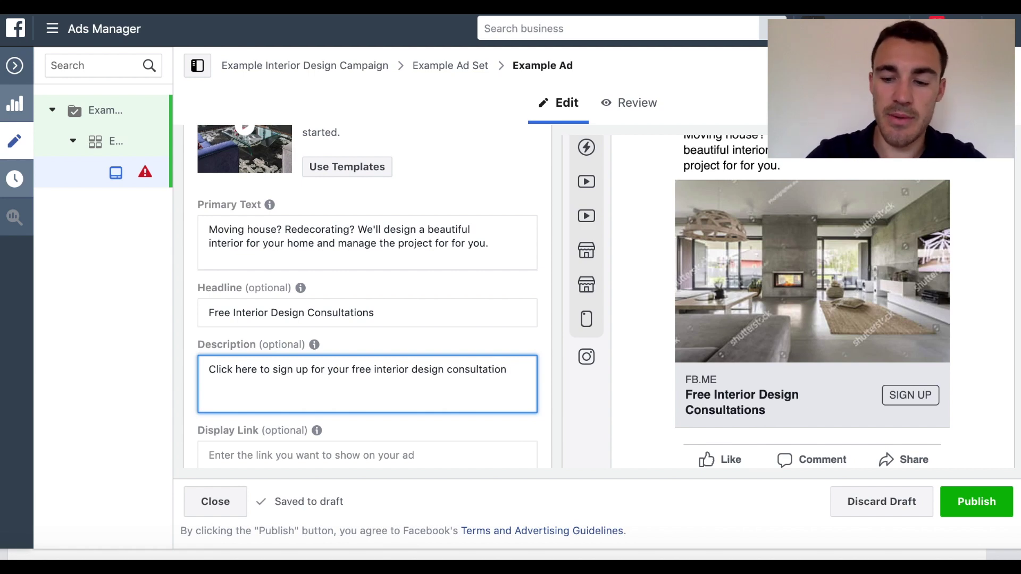
text(.)
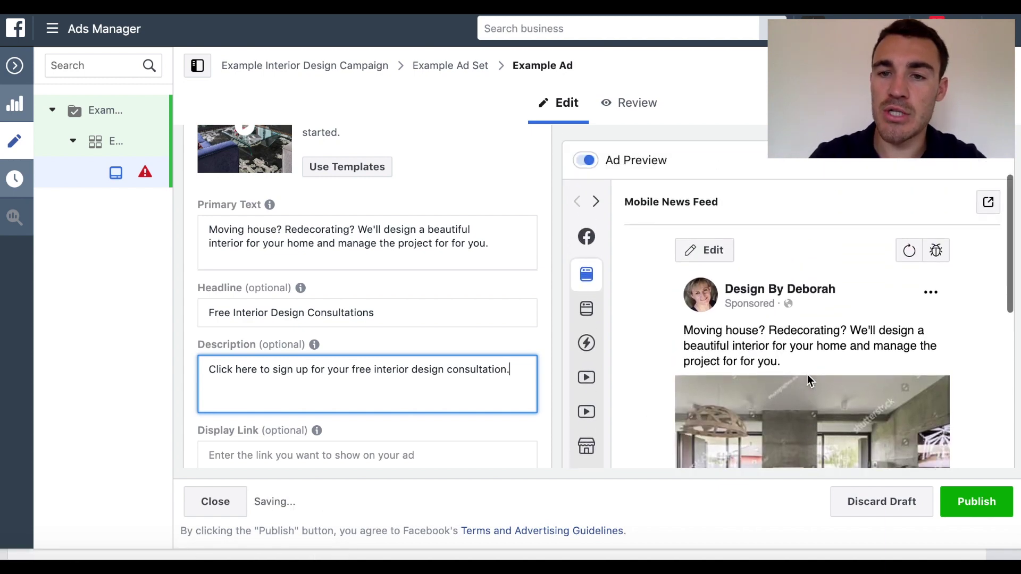
Check the ad's headline and description in the Mobile News Feed and Desktop News Feed previews
scroll(713, 335, down, 3)
scroll(719, 351, down, 2)
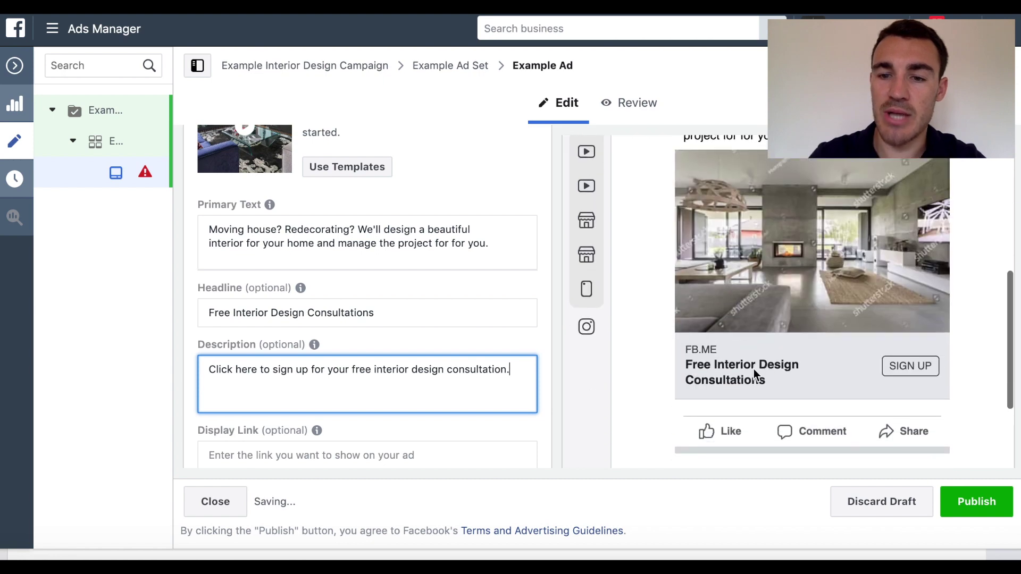
mouse_move(595, 221)
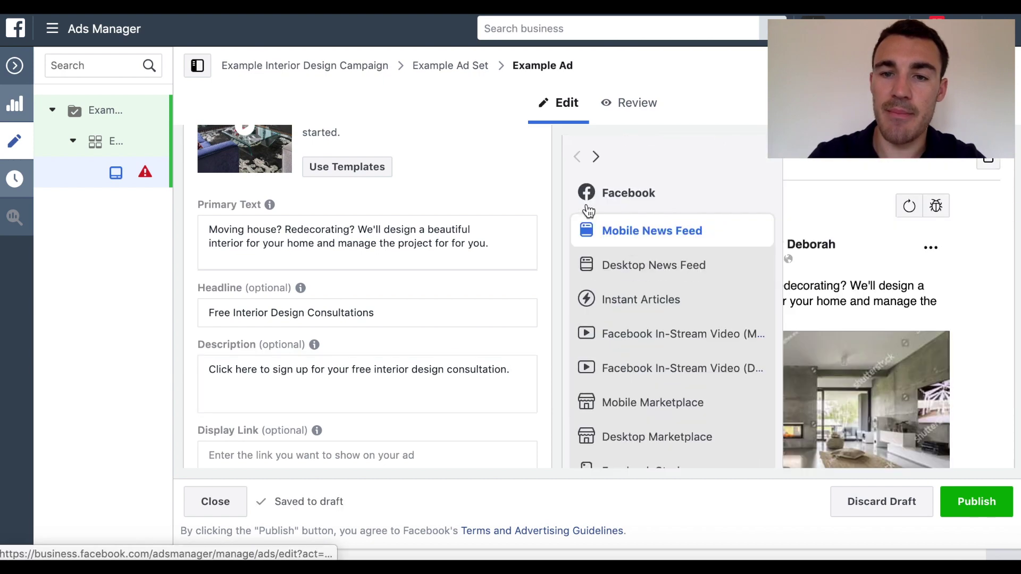
click(588, 263)
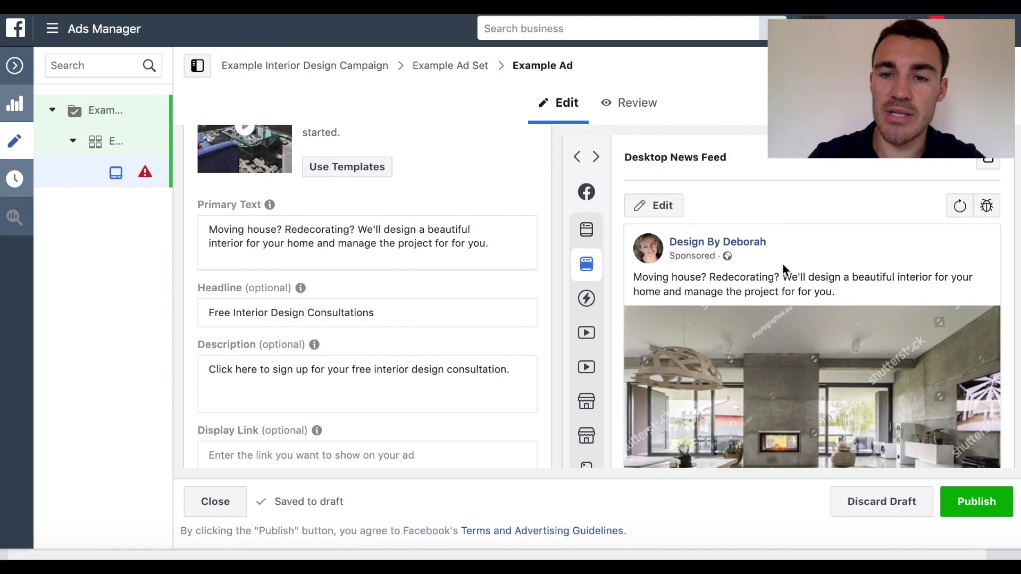
scroll(718, 252, down, 4)
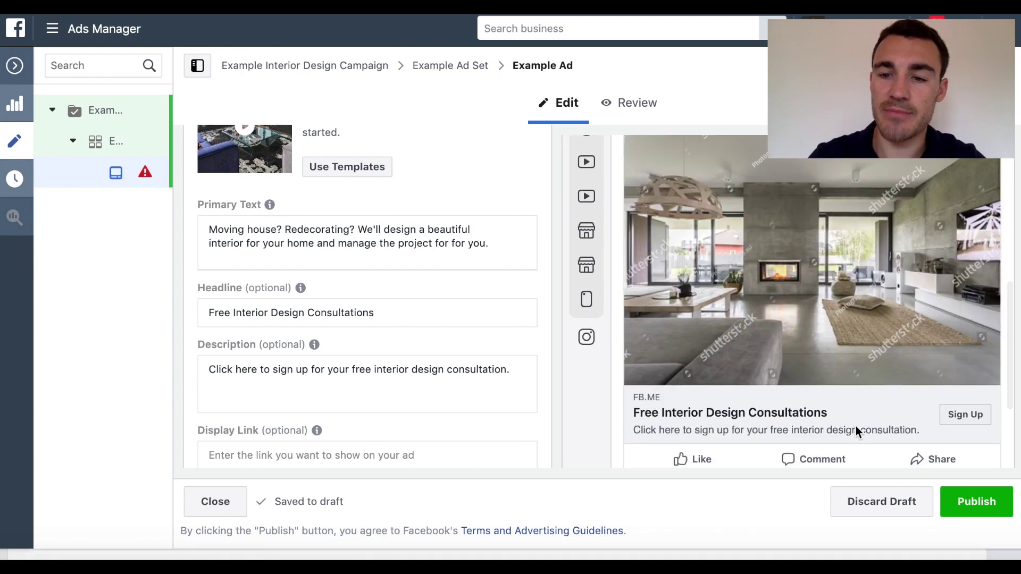
scroll(858, 414, up, 4)
Preview the ad as an Instagram feed post and check how its image and text are laid out
mouse_move(587, 263)
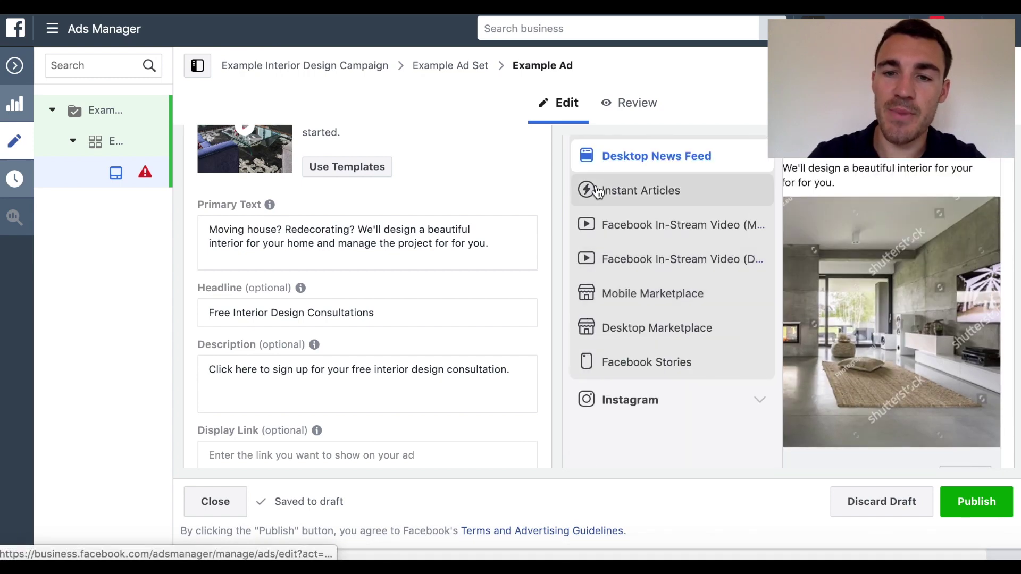
click(620, 409)
click(646, 446)
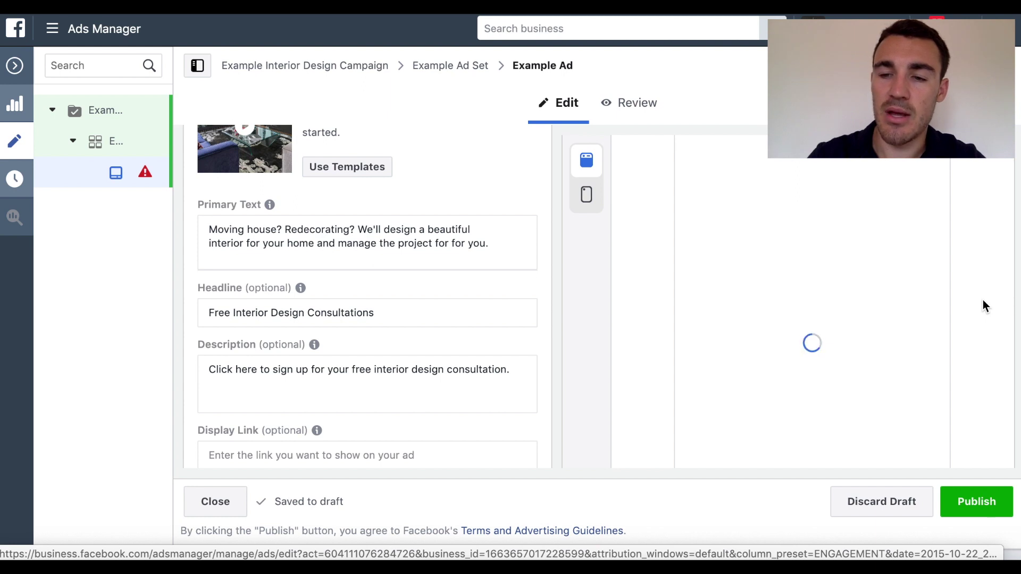
scroll(982, 301, down, 2)
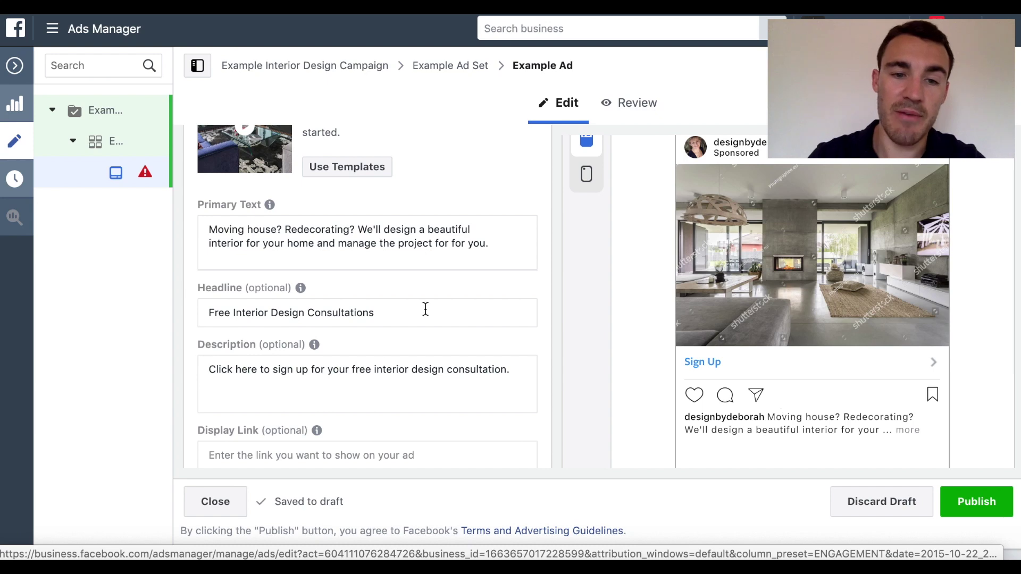
scroll(816, 319, up, 1)
scroll(817, 314, down, 1)
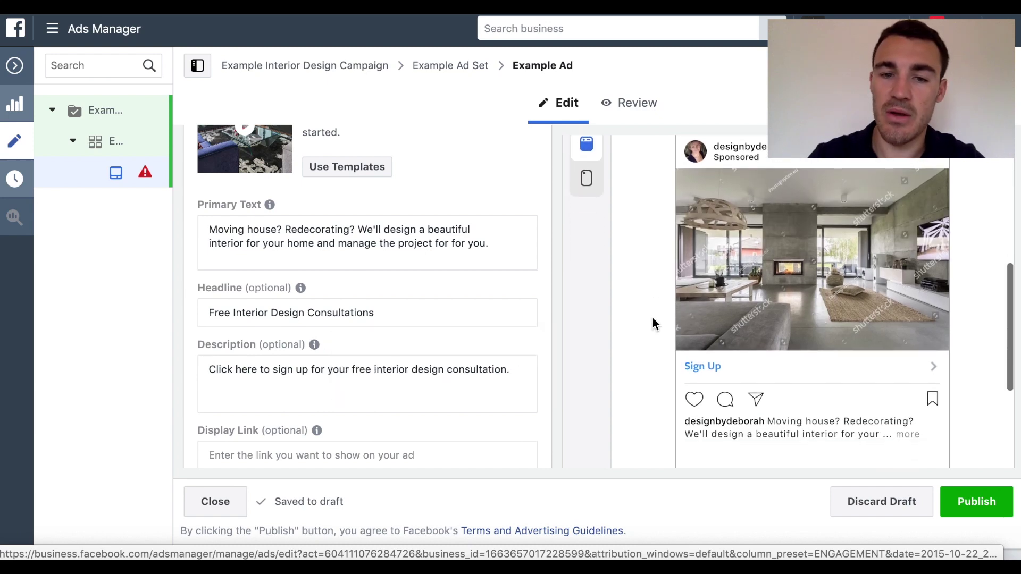
Find the optional display link setting and check where the link appears in the Mobile News Feed preview
scroll(456, 318, down, 2)
scroll(456, 318, down, 1)
click(345, 310)
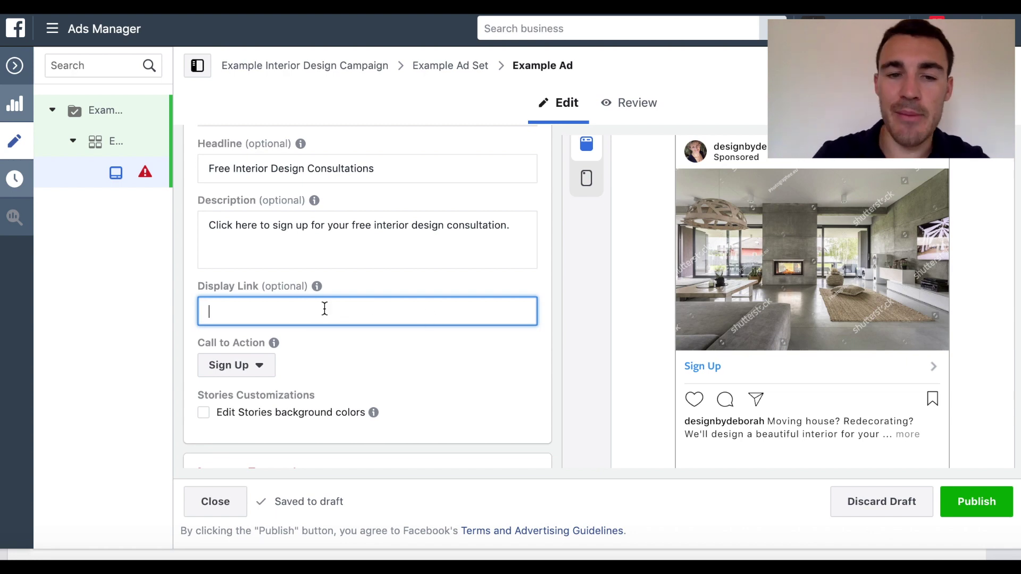
click(485, 374)
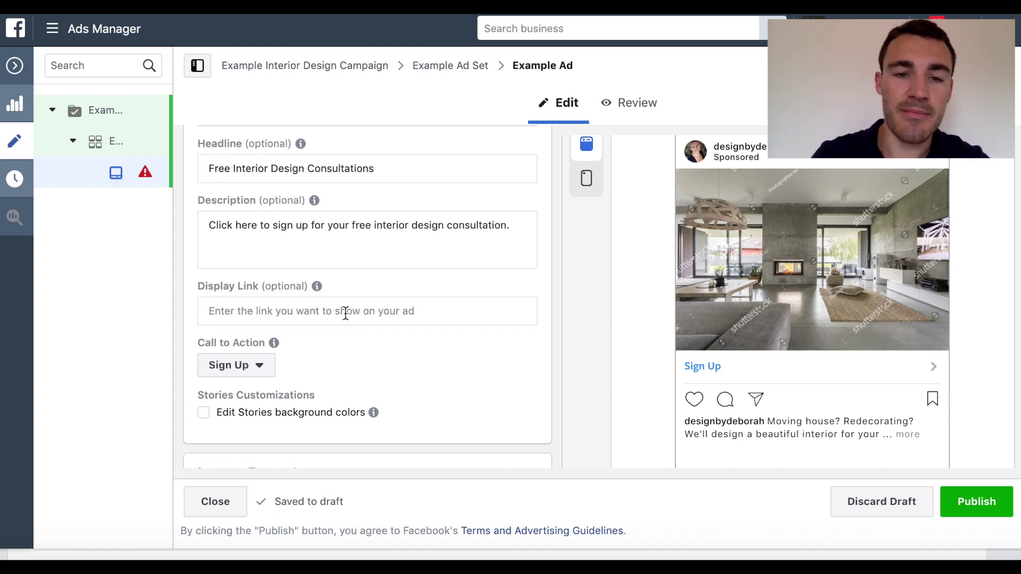
scroll(710, 226, up, 4)
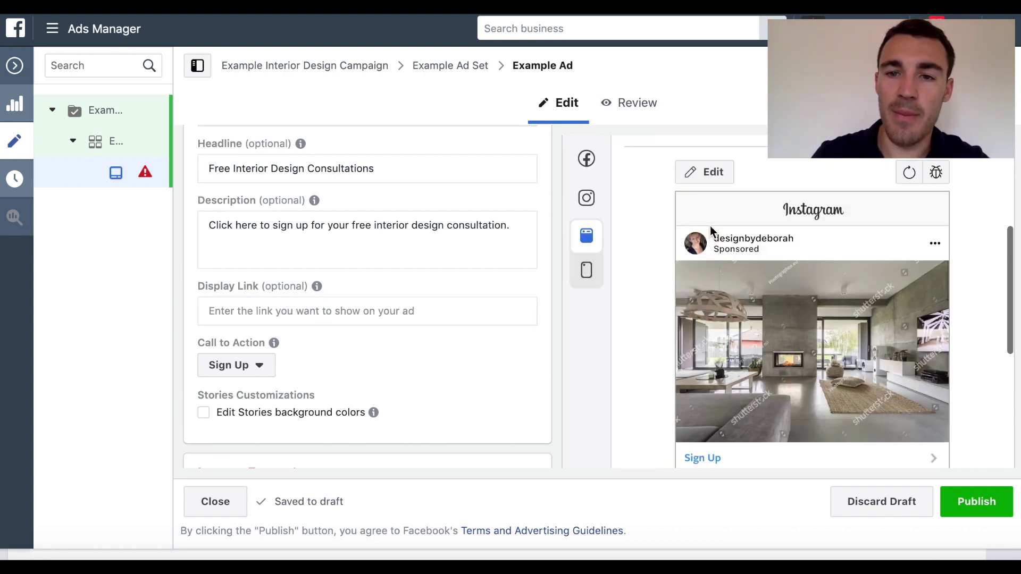
click(593, 262)
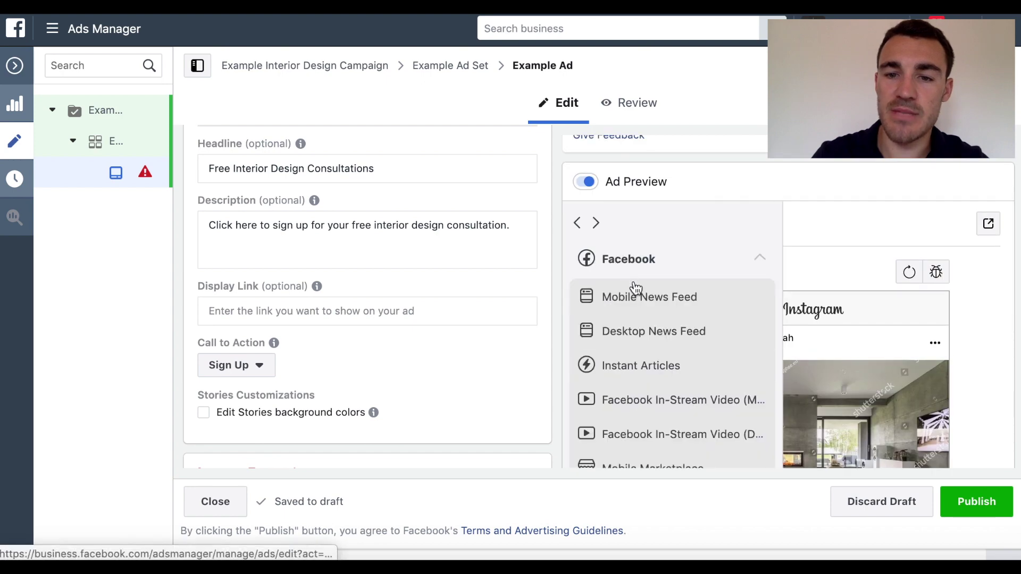
click(617, 295)
scroll(975, 314, down, 3)
scroll(703, 432, down, 1)
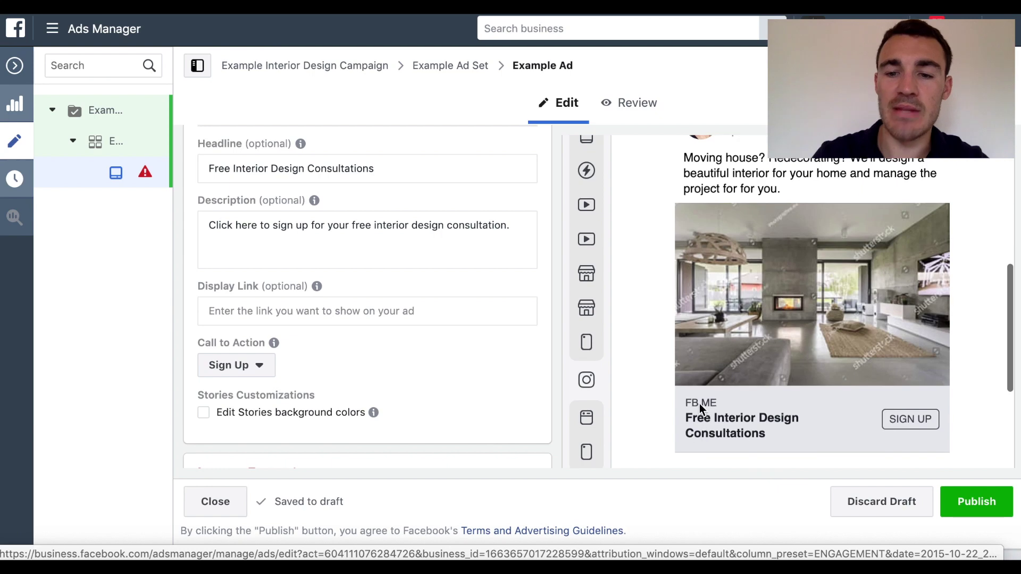
Set the ad's display link to "designbydeborah.co.uk", all in lowercase
click(268, 305)
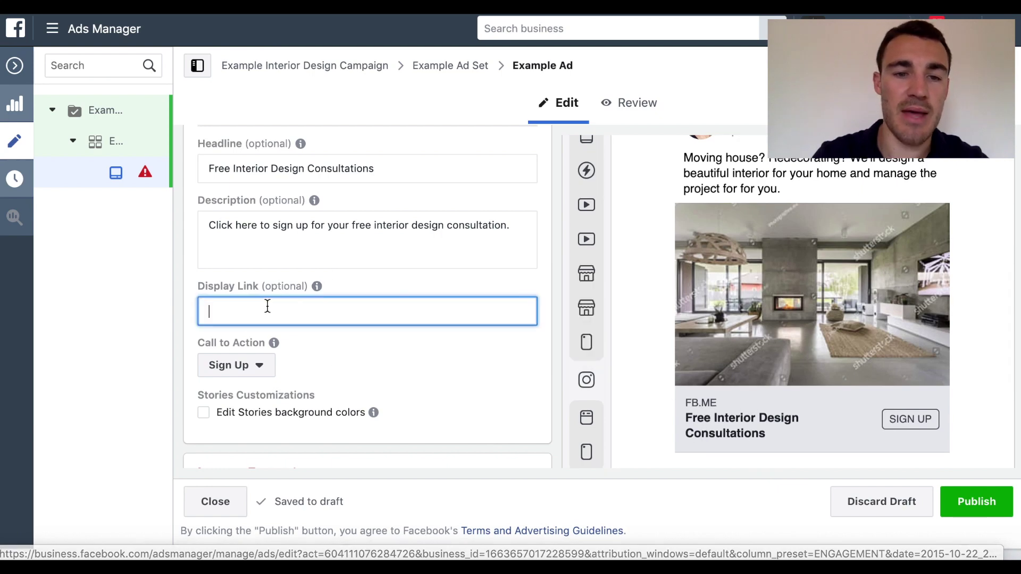
text(Desi)
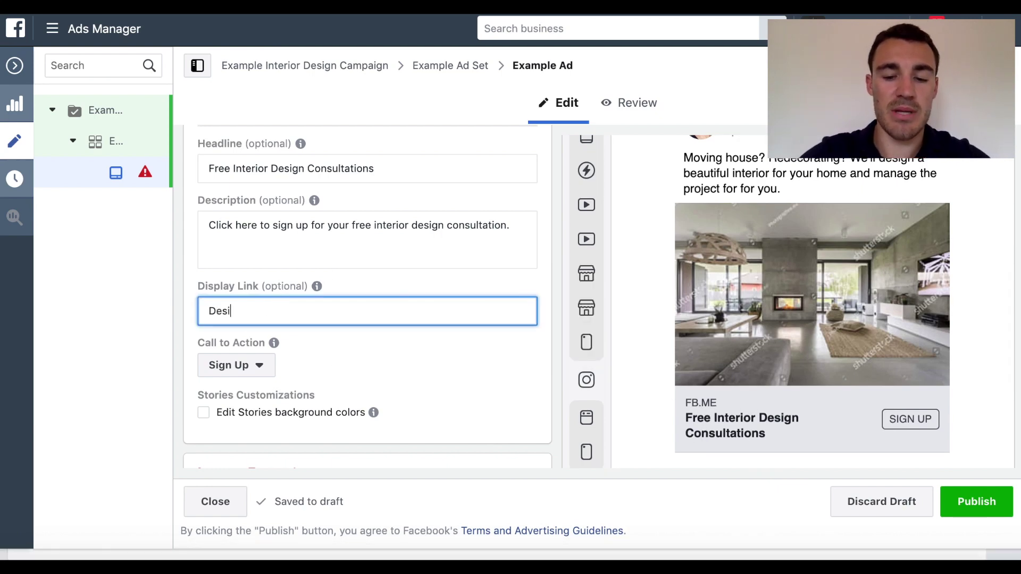
text(gnbydworah)
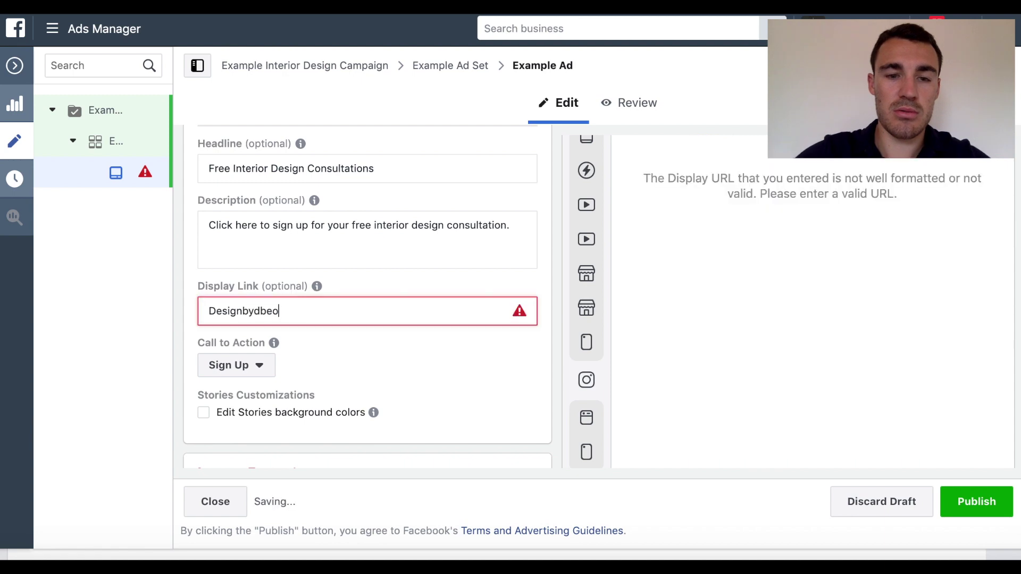
key(BackSpace)
key(BackSpace)
key(BackSpace)
key(BackSpace)
key(BackSpace)
text(b)
key(BackSpace)
text(eborah.co.uk)
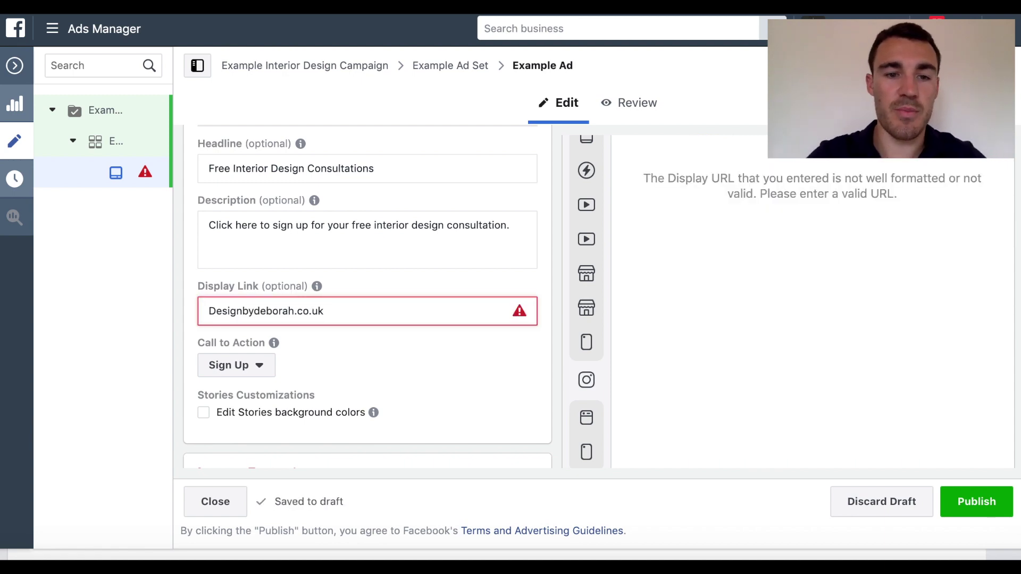
click(216, 311)
key(BackSpace)
text(d)
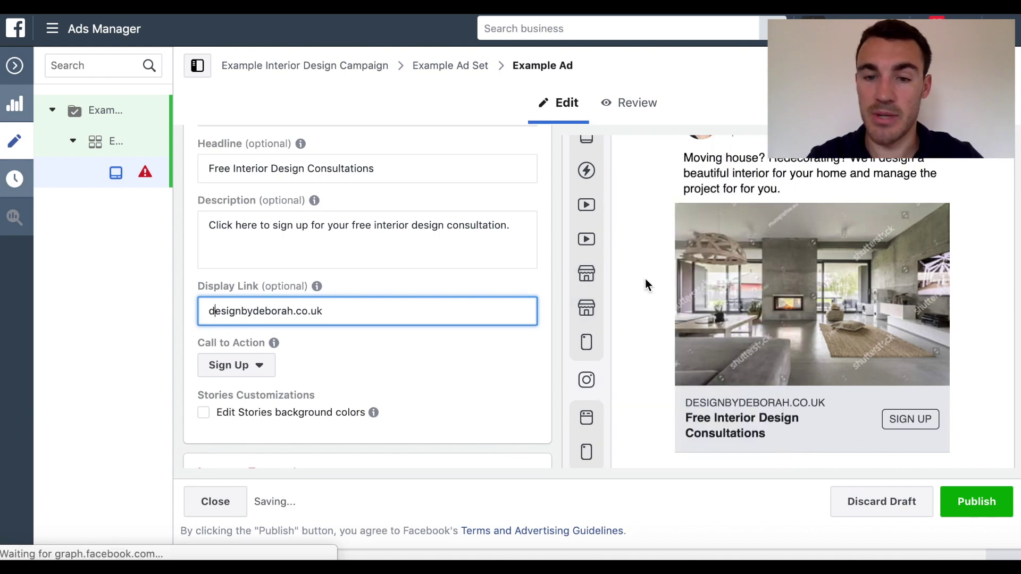
click(318, 341)
Review the available call-to-action options for the ad and keep Sign Up
scroll(318, 344, down, 1)
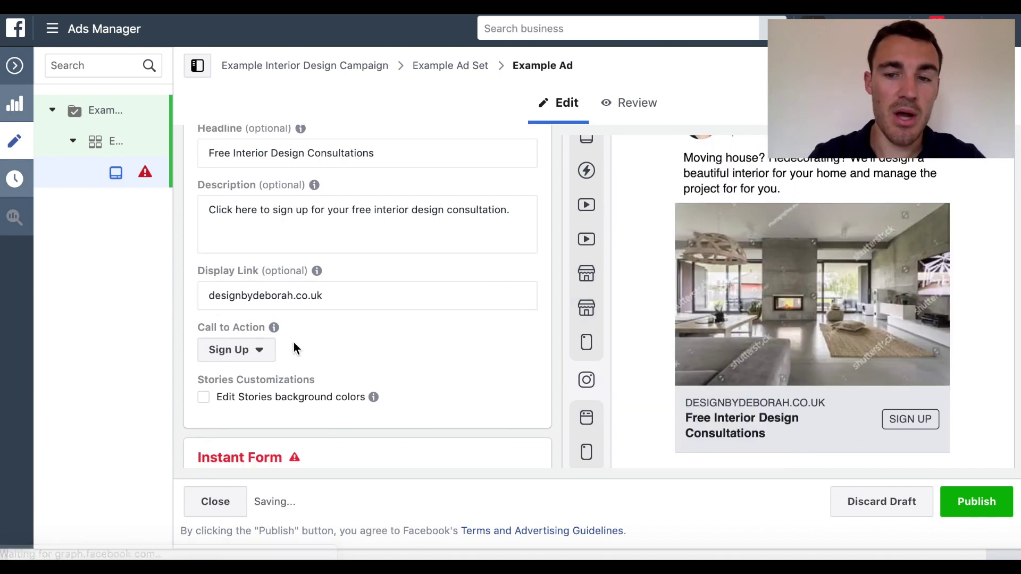
mouse_move(259, 317)
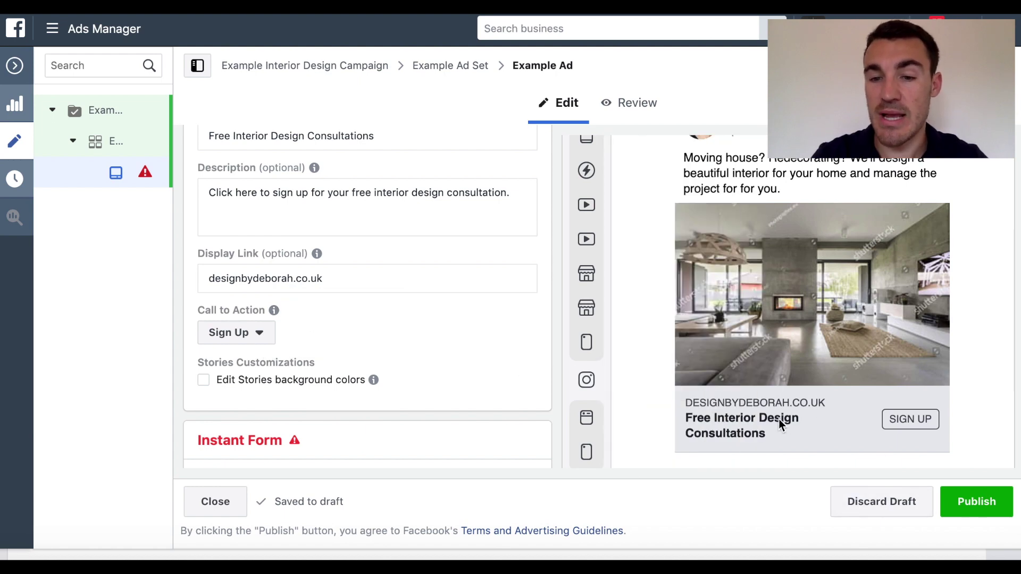
click(260, 338)
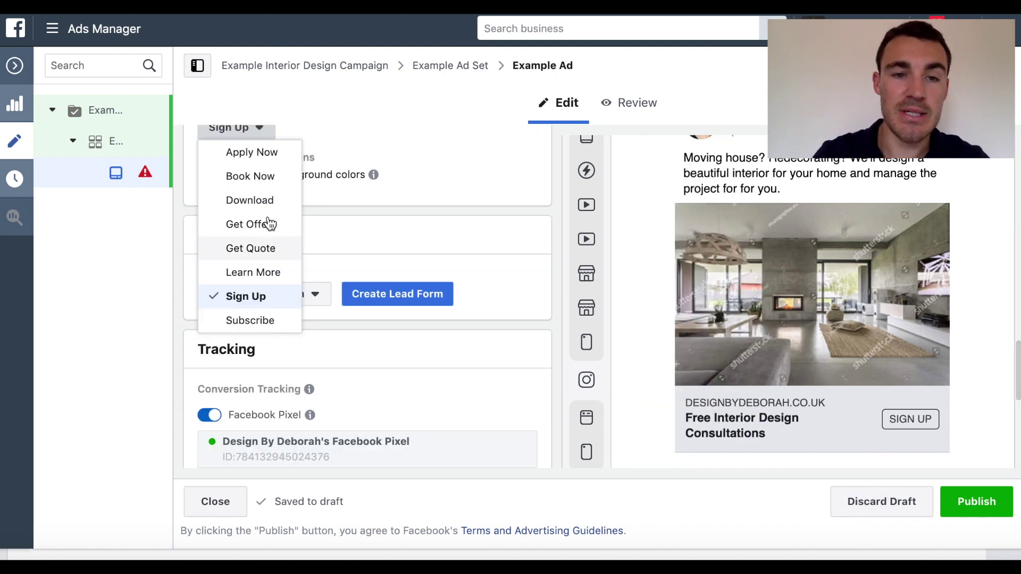
scroll(266, 250, up, 3)
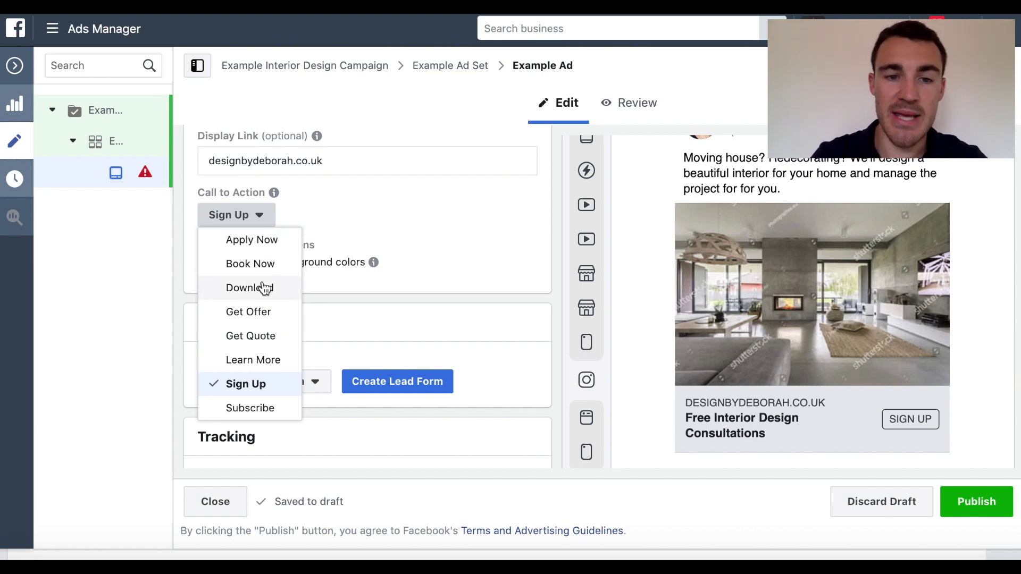
click(431, 318)
Start creating a lead form for the ad's Instant Form, using the New Form option
scroll(496, 319, down, 2)
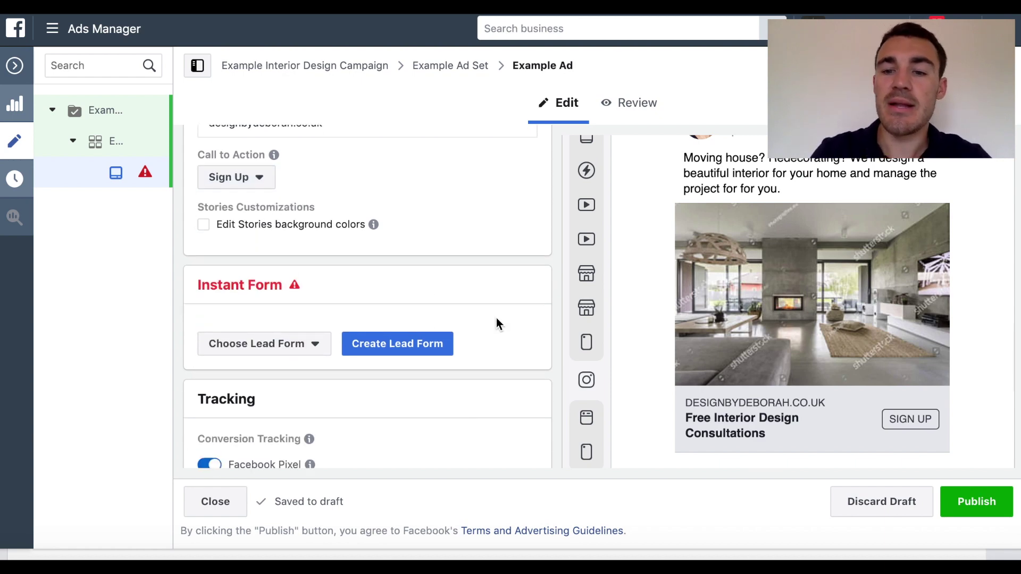
scroll(802, 346, up, 2)
mouse_move(642, 289)
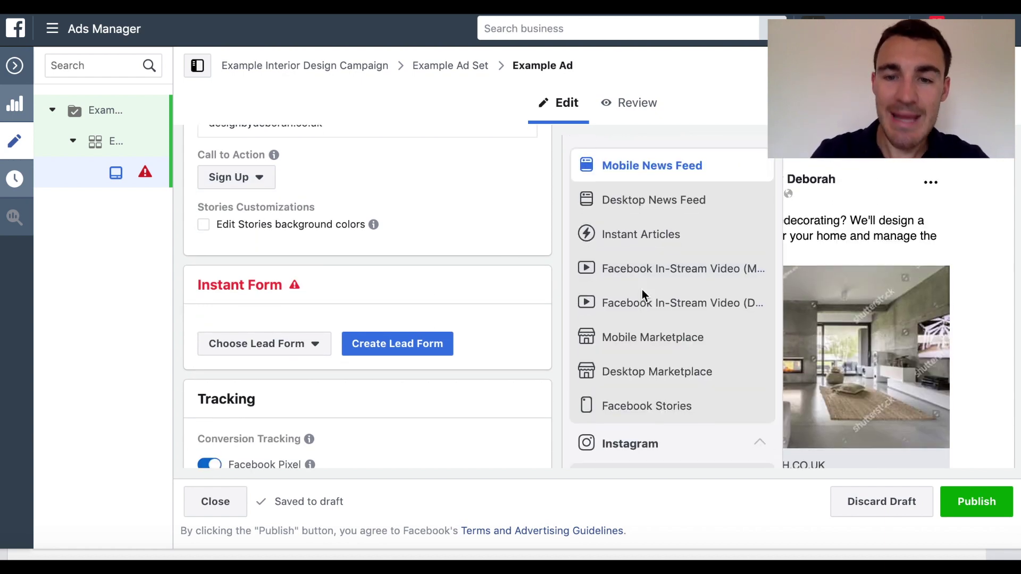
scroll(642, 289, down, 1)
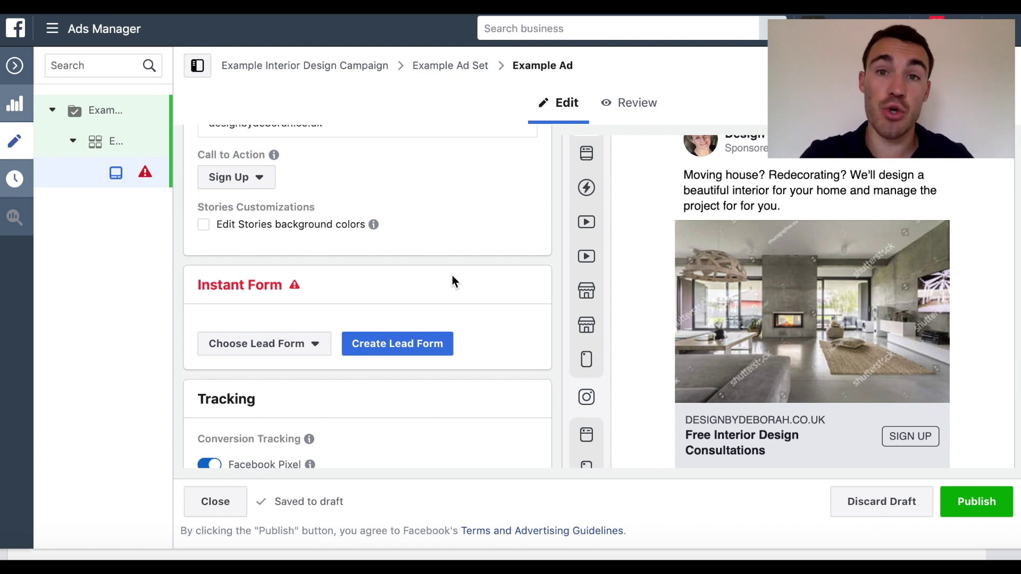
click(403, 344)
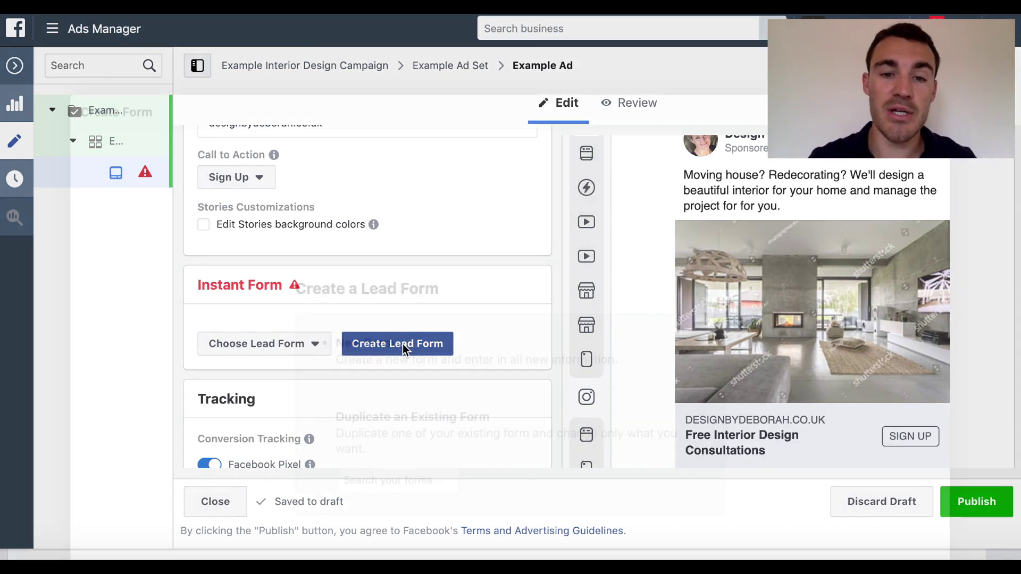
scroll(527, 346, down, 2)
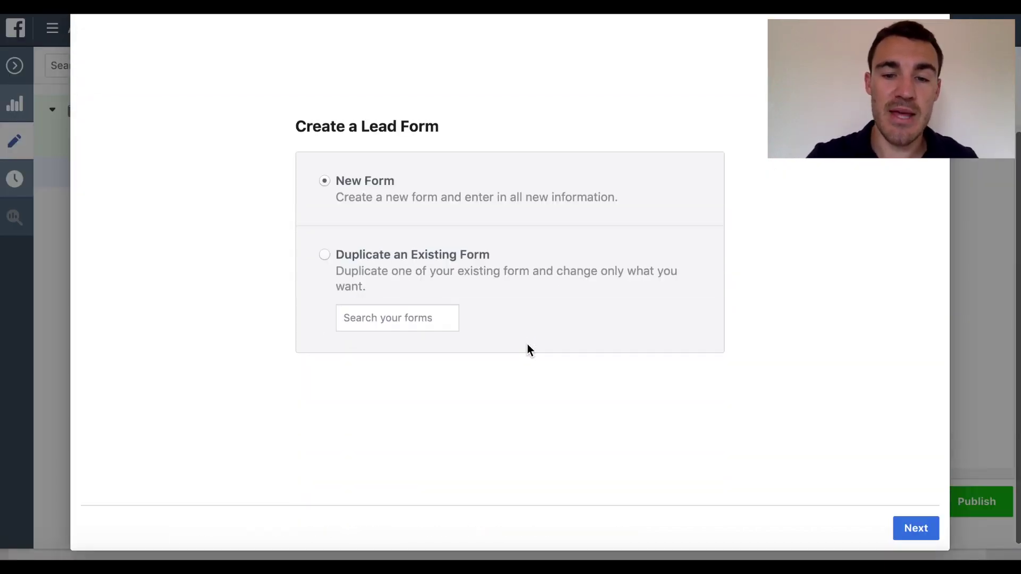
click(926, 529)
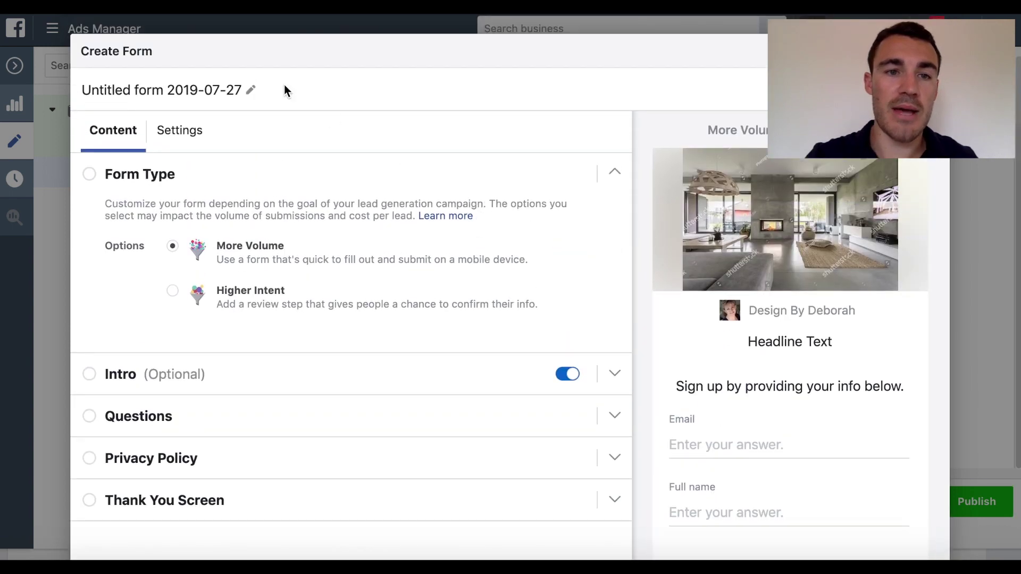
Rename the untitled lead form to "Example Interior Design Lead Form"
click(250, 89)
shift+click(151, 90)
triple_click(141, 86)
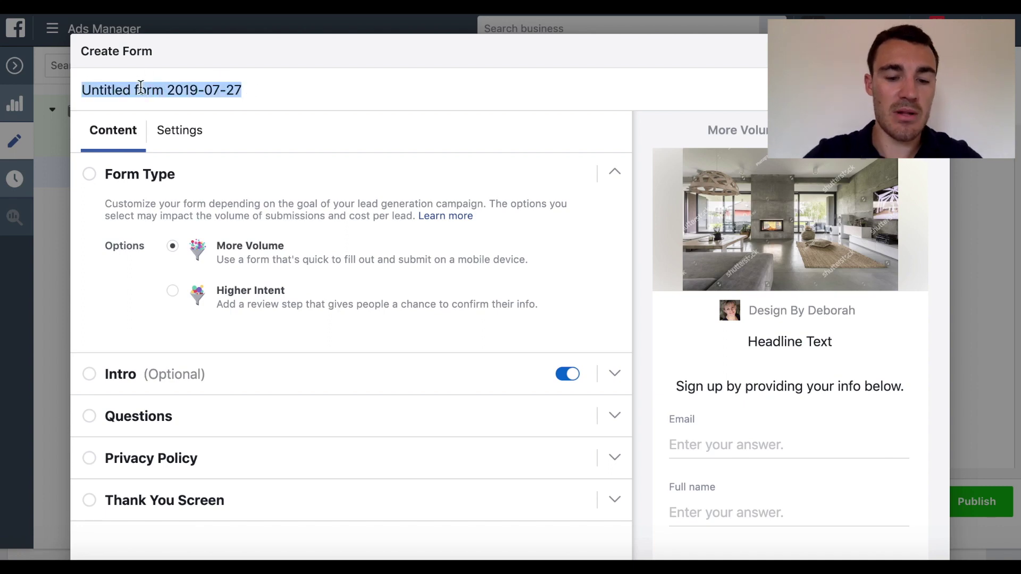
text(Example )
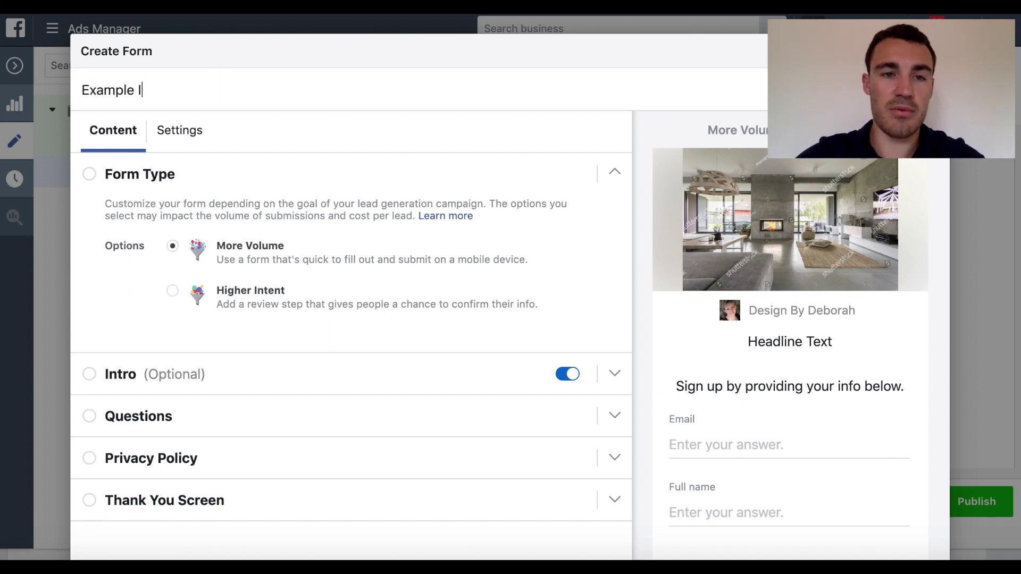
text(Interior )
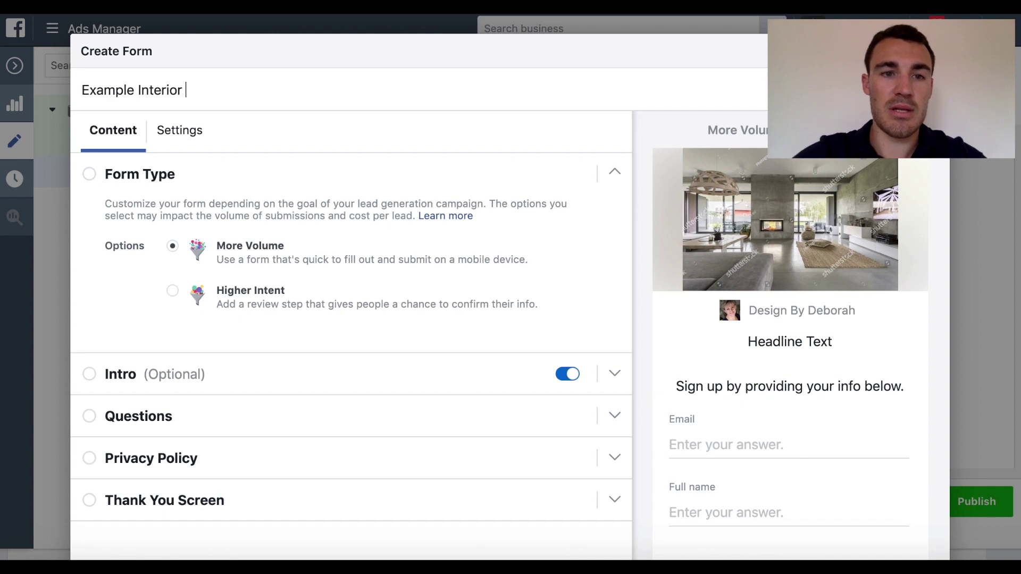
text(Design Lead Form)
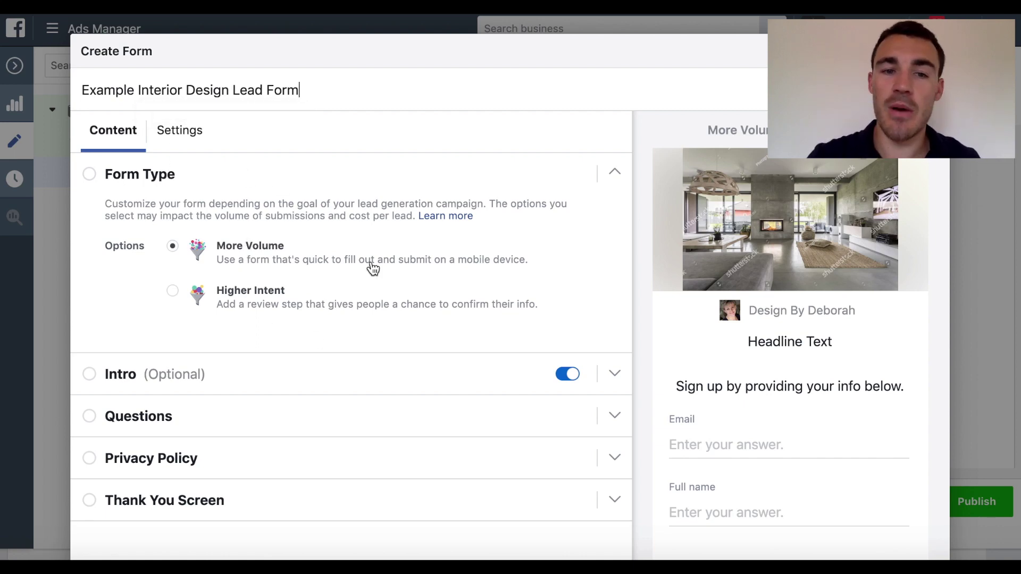
Turn off the lead form's optional Intro section and collapse it
scroll(372, 266, down, 3)
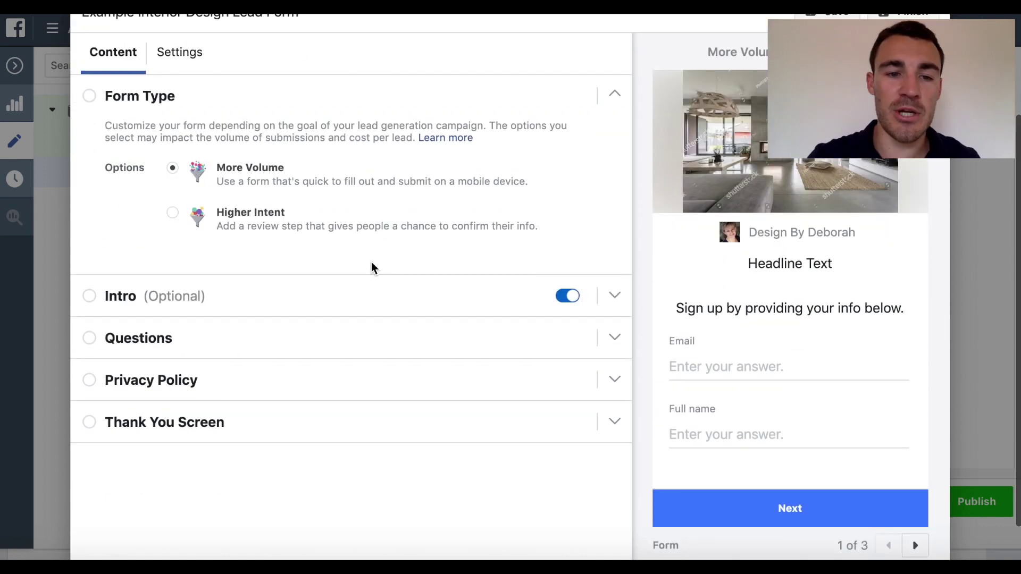
click(557, 302)
click(566, 139)
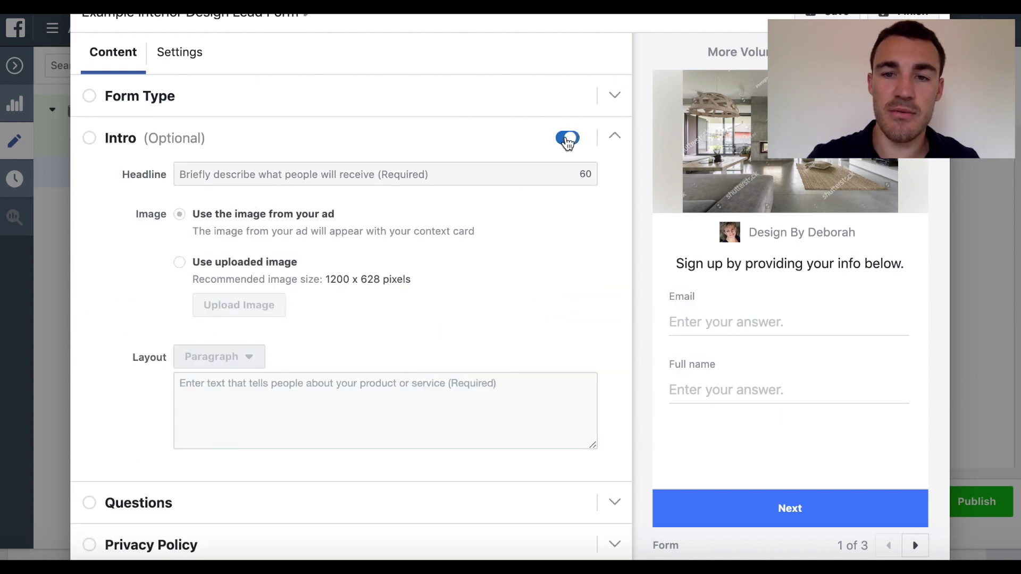
click(169, 139)
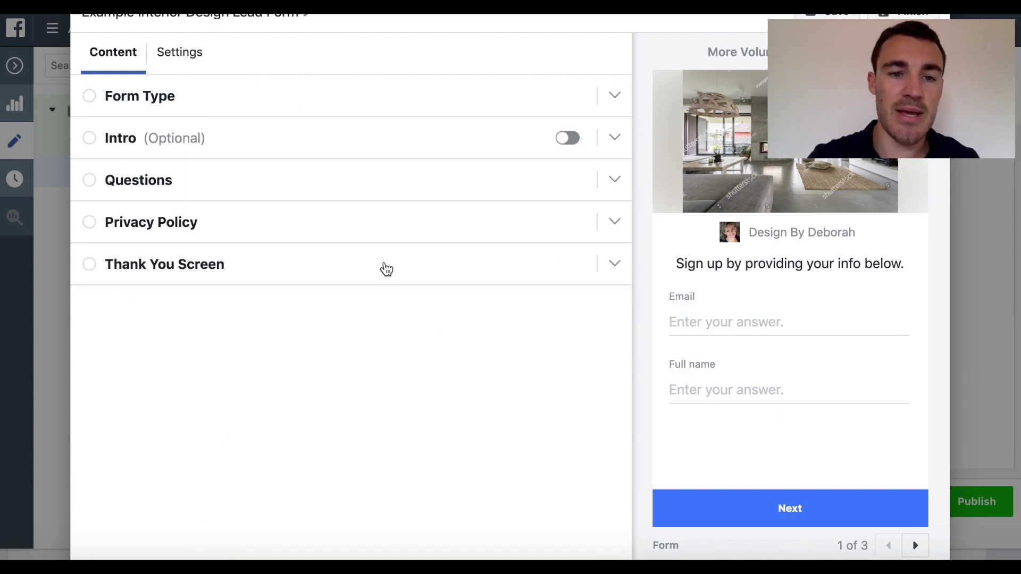
Set the Questions section's headline to "Sign up for a free interior design consultation by providing your info below:"
click(150, 185)
click(308, 239)
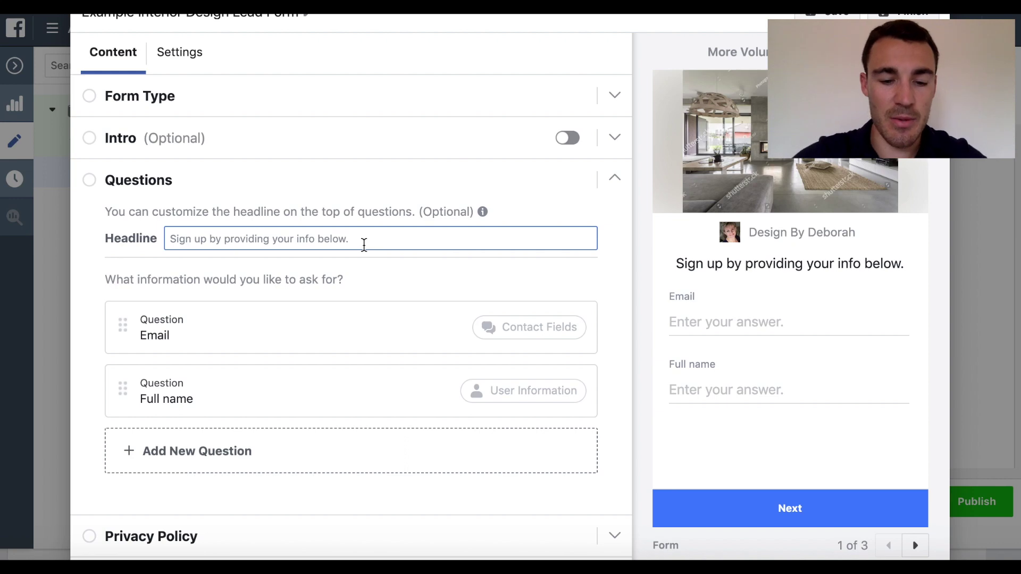
text(Sign up for )
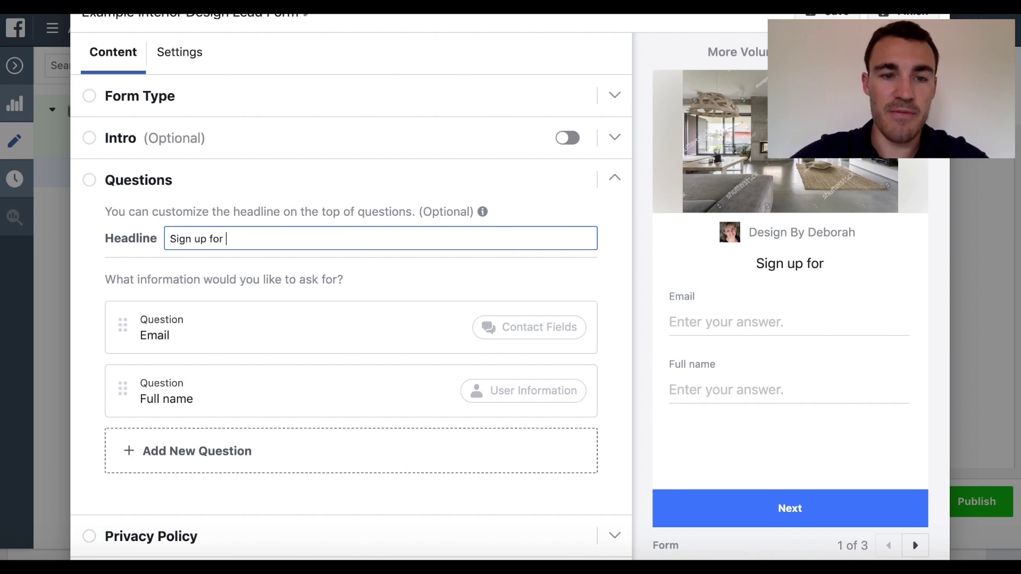
text(a free interior )
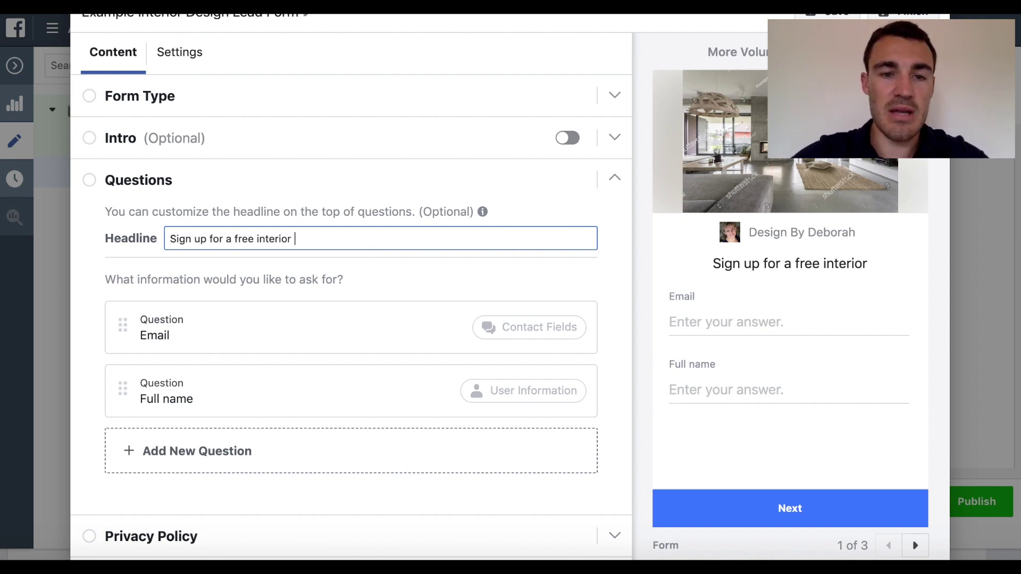
text(design consultatio)
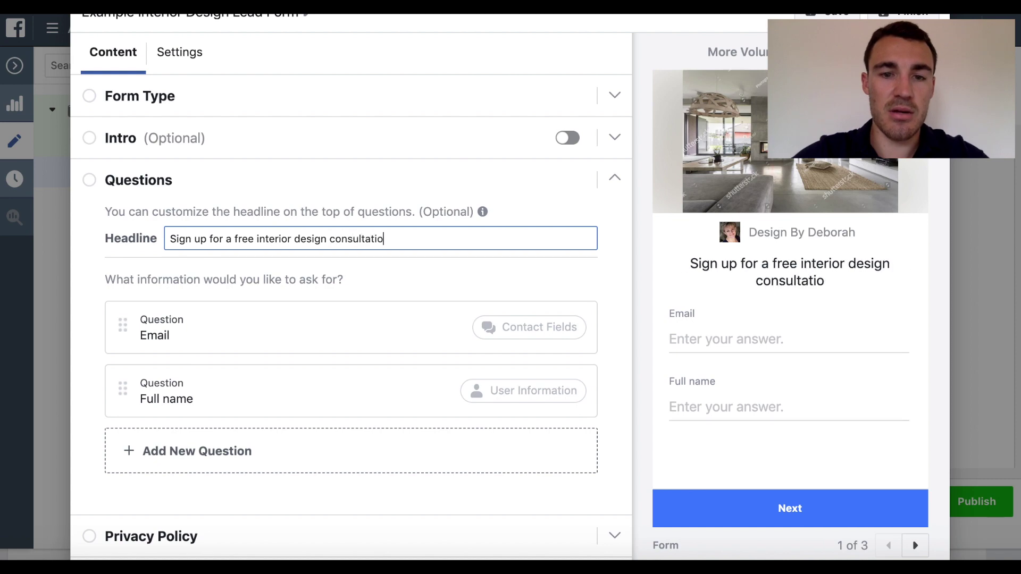
text(n by prov)
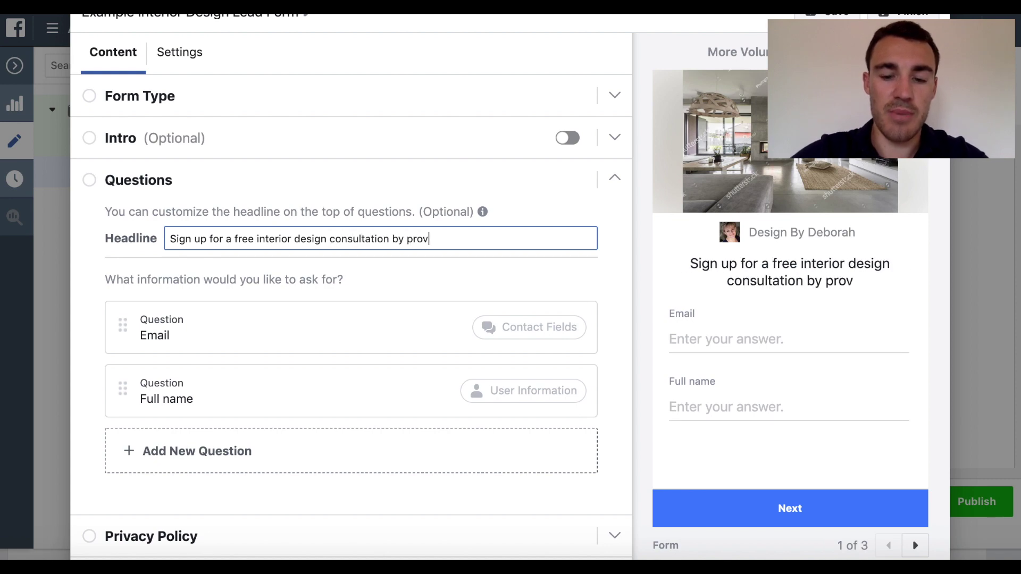
text(iding your info b)
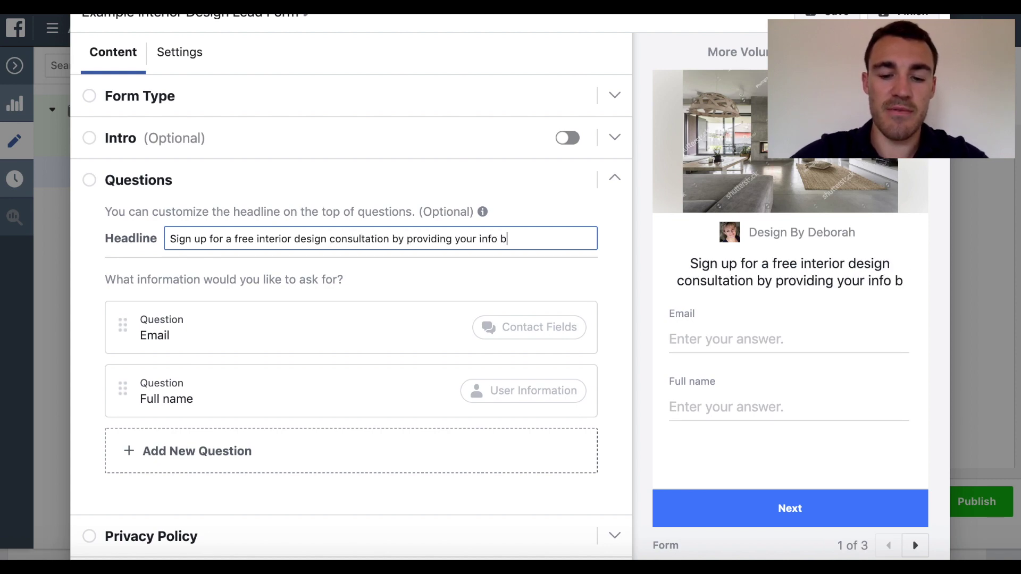
text(elow...)
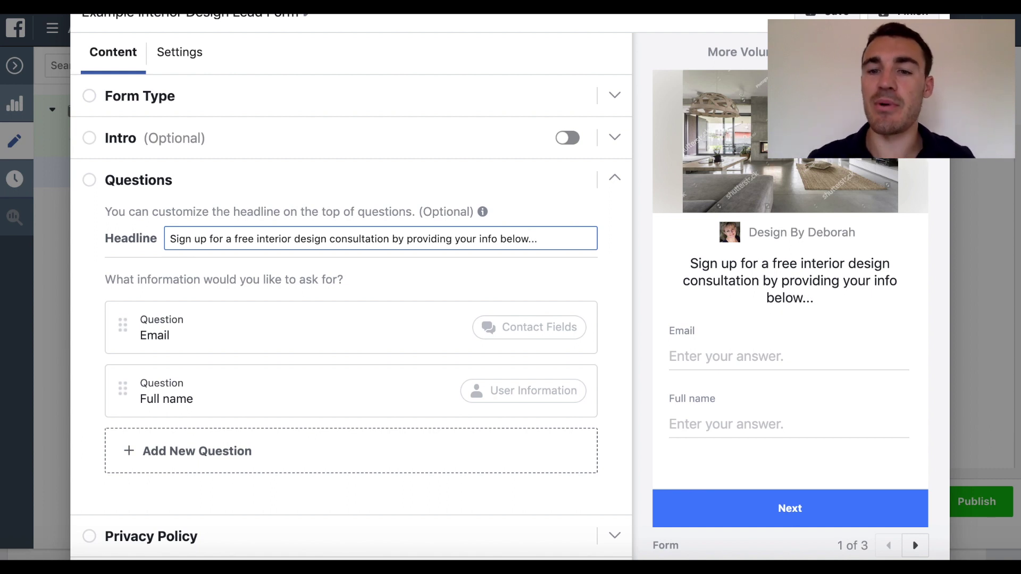
key(BackSpace)
key(BackSpace)
key(BackSpace)
text(:)
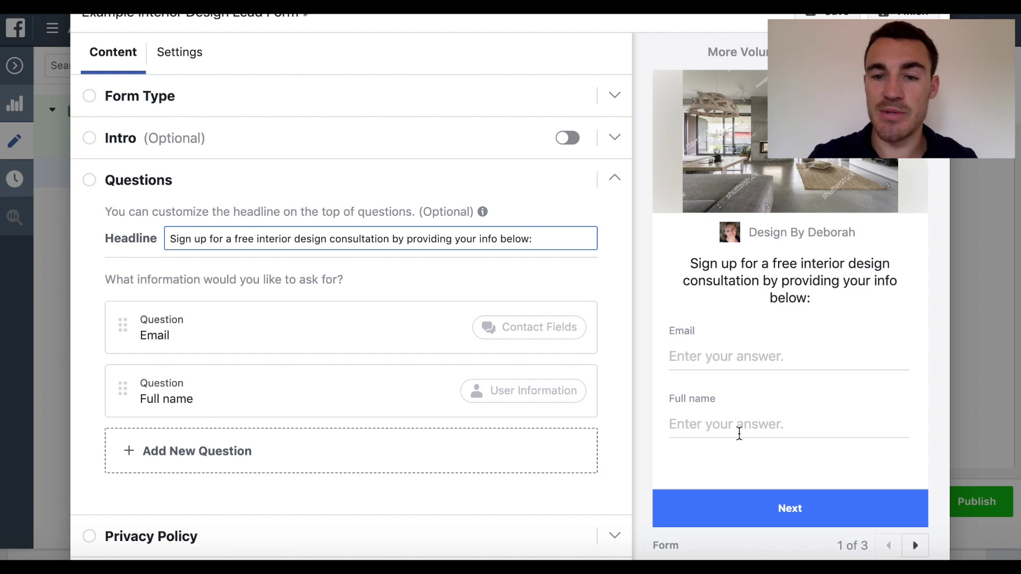
Add a Phone number question from the prefilled contact fields to the lead form and check it in the form preview
scroll(376, 368, down, 1)
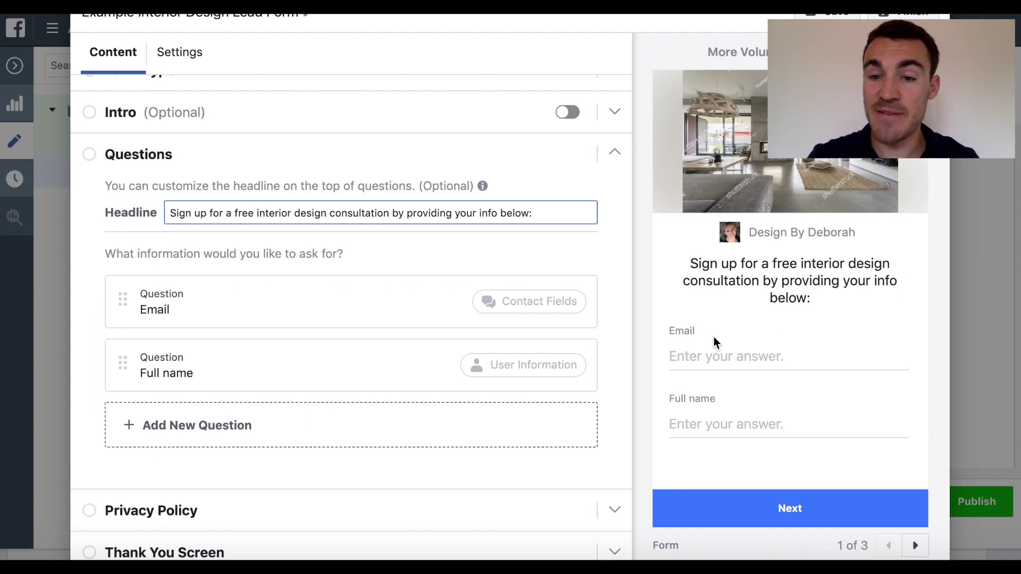
click(167, 424)
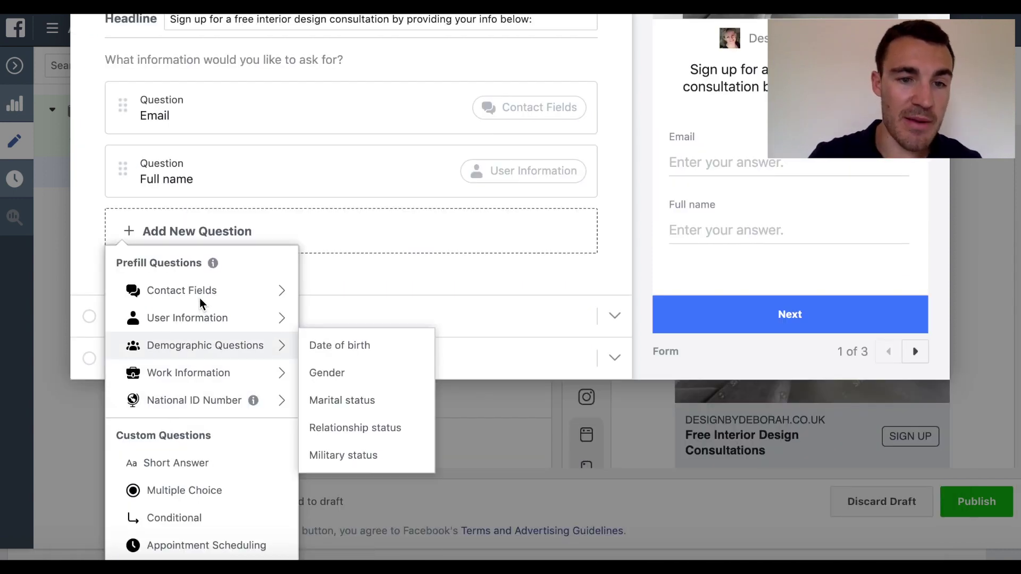
mouse_move(203, 295)
click(329, 319)
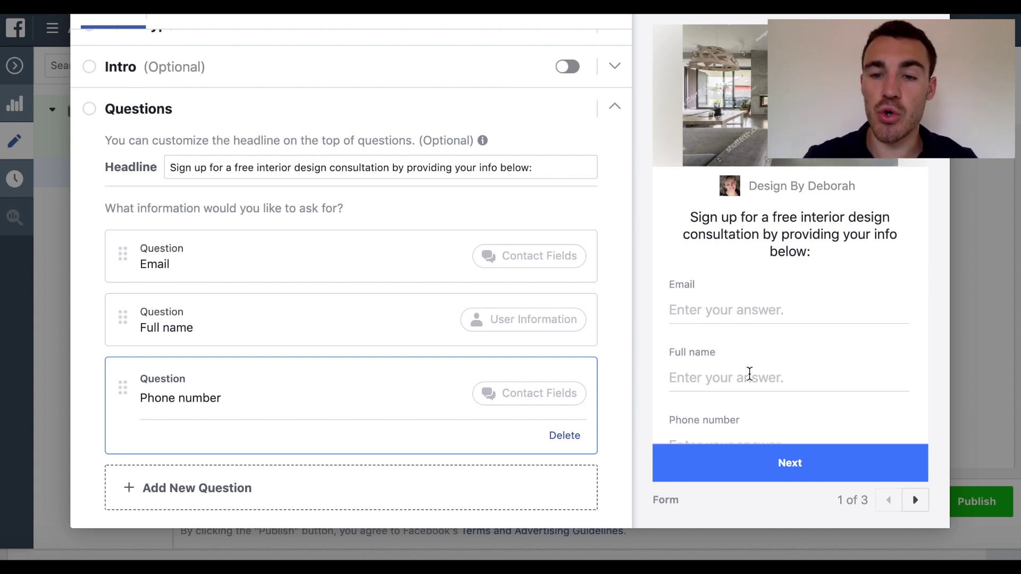
scroll(748, 374, down, 1)
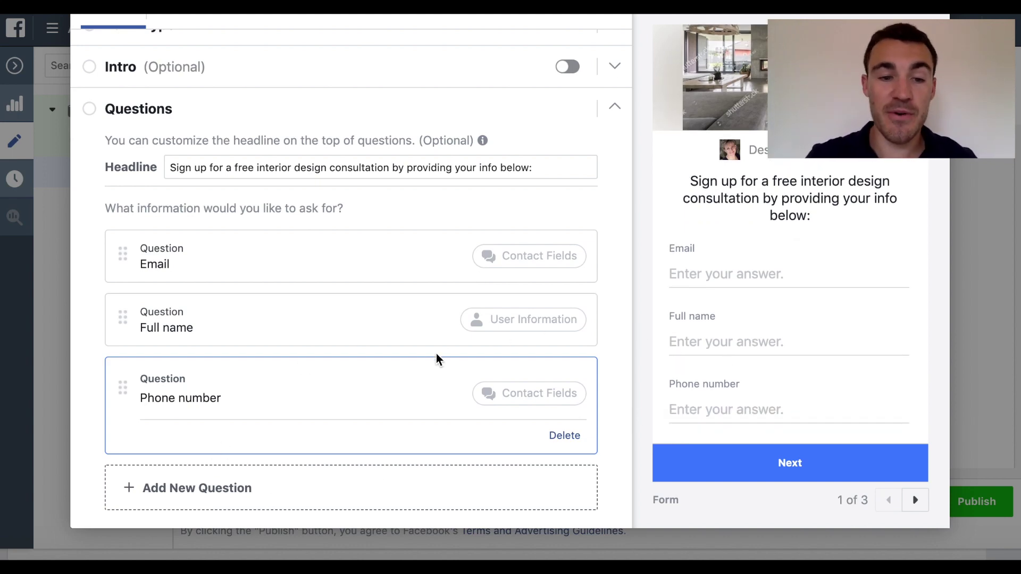
Review the other prefill and custom question types available for the lead form without adding another question
click(234, 487)
mouse_move(207, 295)
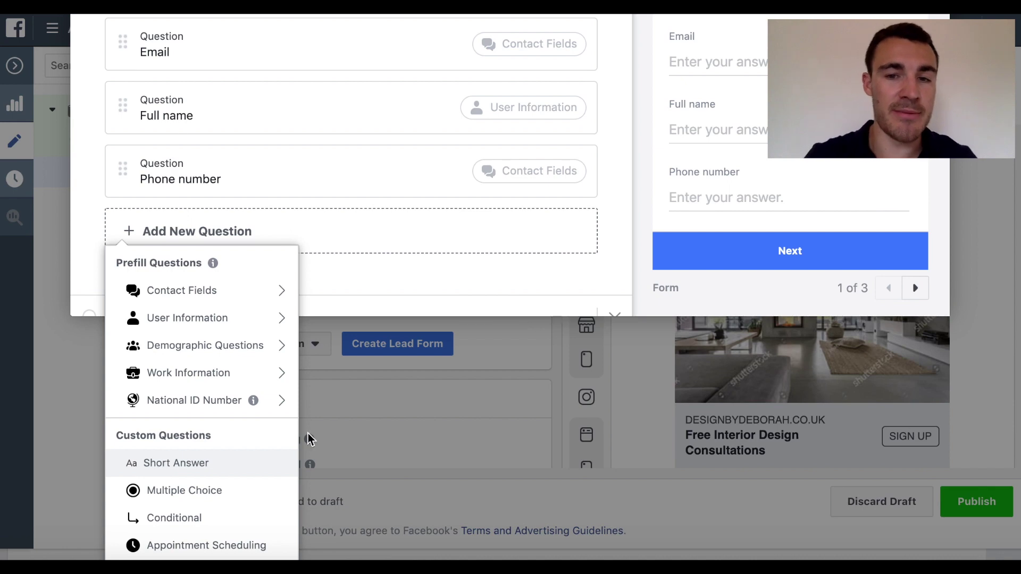
scroll(618, 231, up, 4)
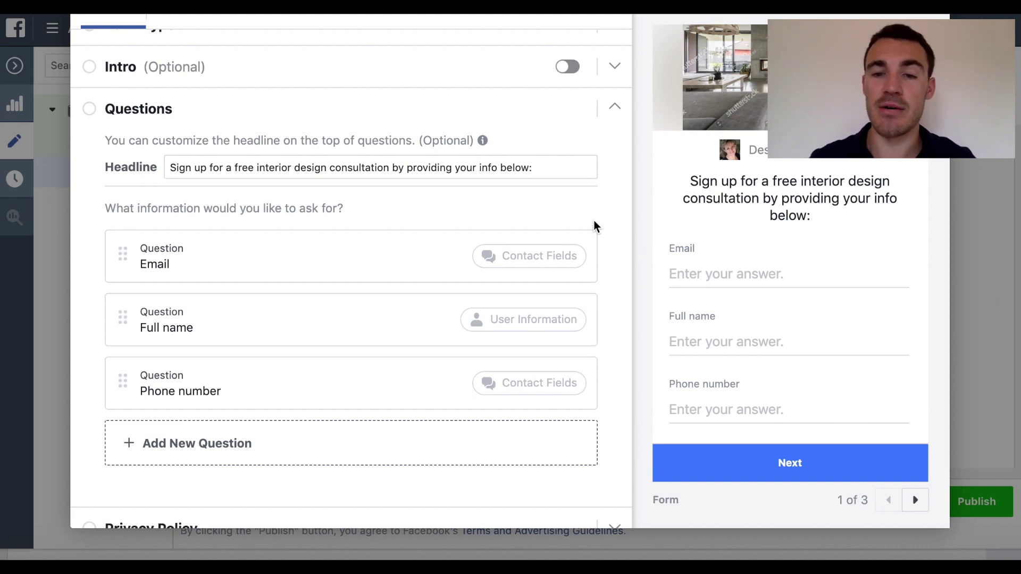
scroll(615, 291, down, 2)
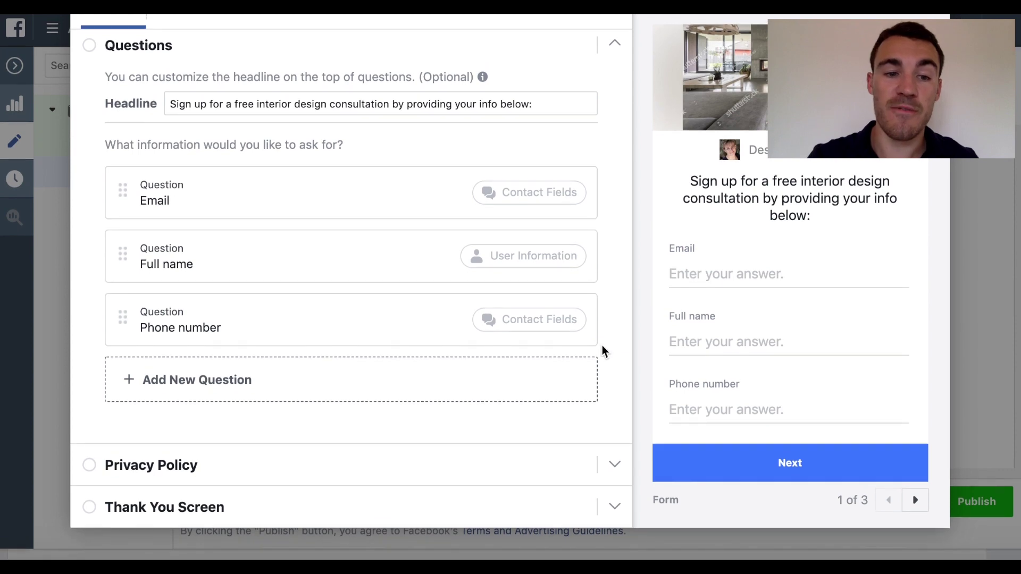
Look over the link fields in the Privacy Policy section and the settings of the Thank You Screen section
click(155, 467)
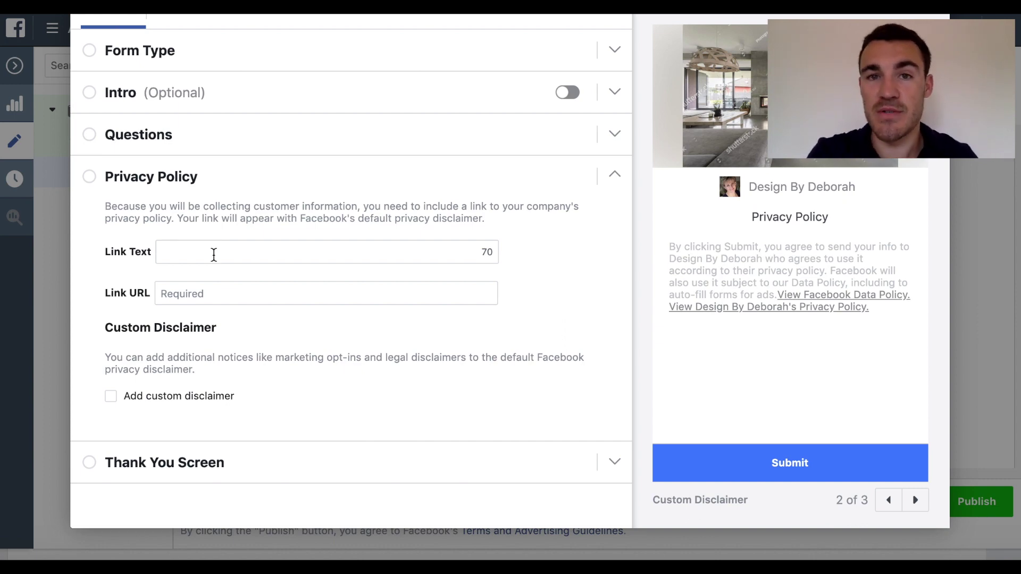
click(156, 467)
scroll(535, 360, down, 1)
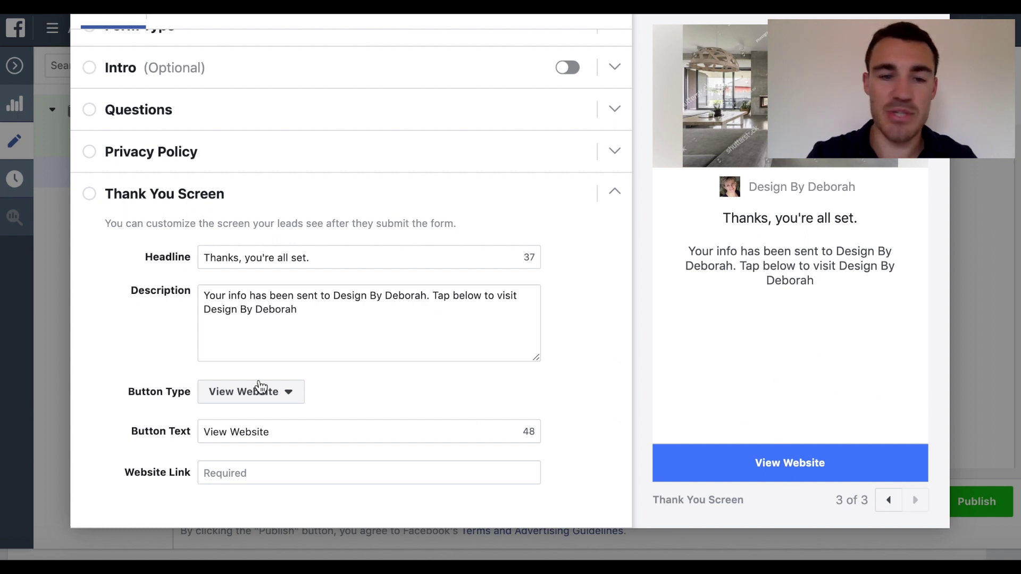
click(224, 479)
click(697, 394)
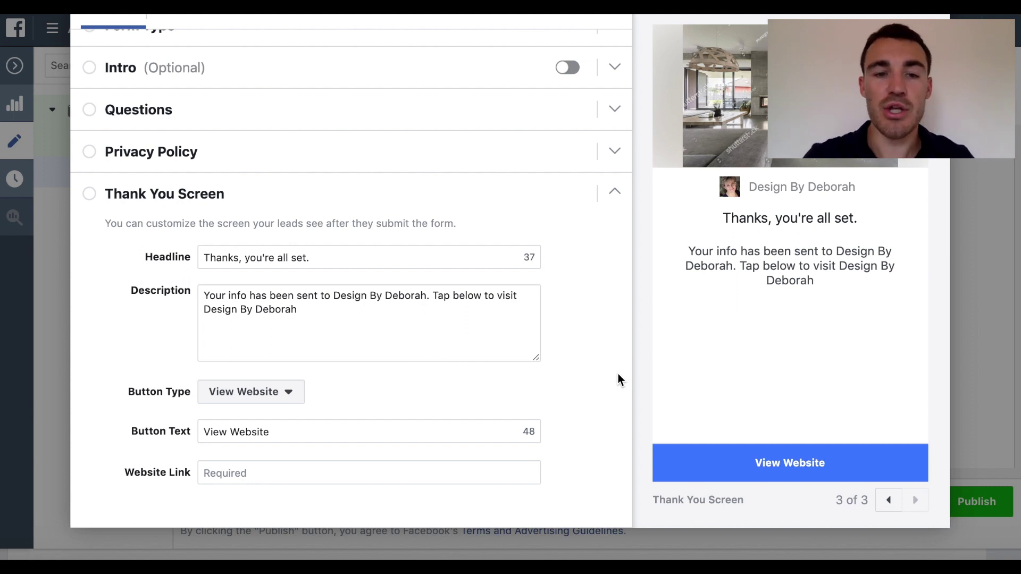
Replace the second sentence of the Thank You Screen description with "They'll be in touch shortly to arrange your free consultation."
drag(304, 309, 266, 298)
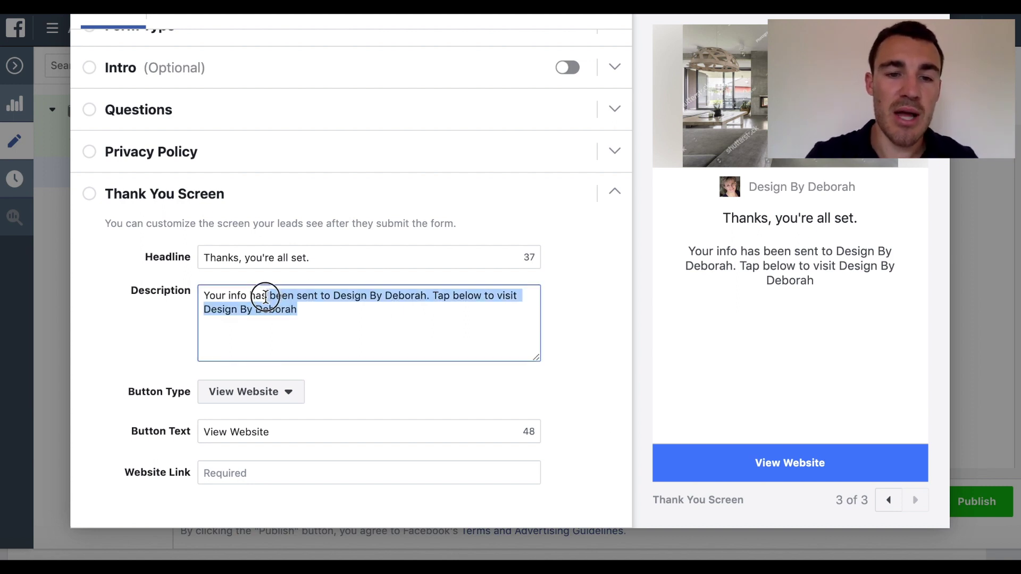
click(329, 303)
drag(329, 304, 334, 296)
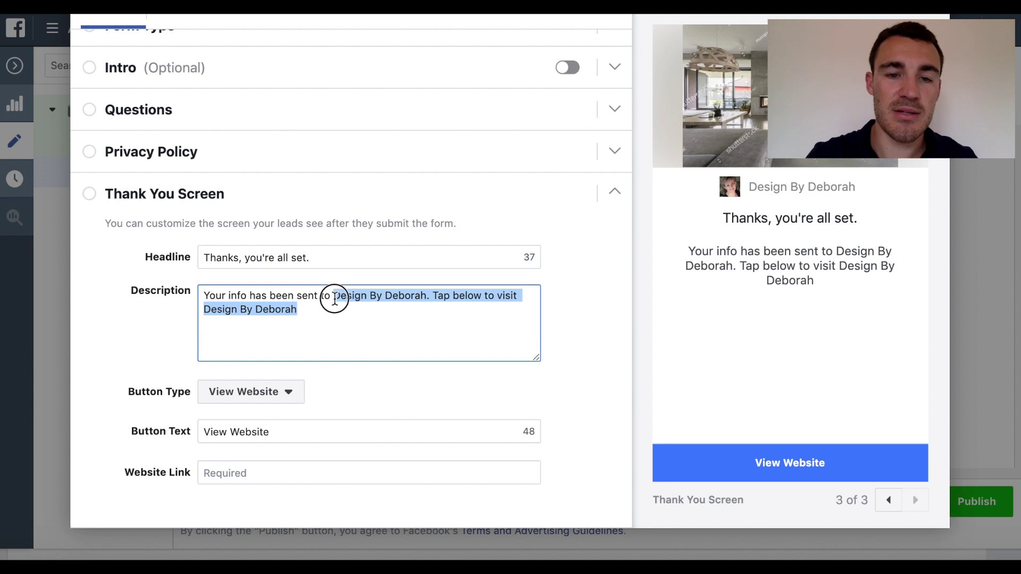
drag(437, 299, 453, 303)
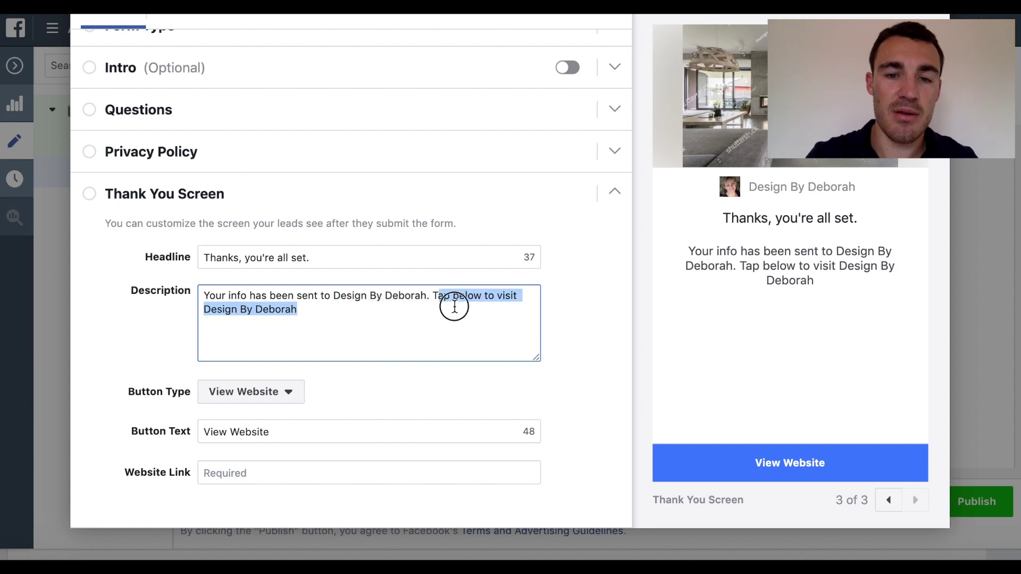
text(hey)
text('ll be in touc)
text(h shorty!)
key(BackSpace)
key(BackSpace)
text(ly to arrange your free consul)
key(BackSpace)
text(latio)
key(BackSpace)
key(BackSpace)
key(BackSpace)
key(BackSpace)
text(tation.)
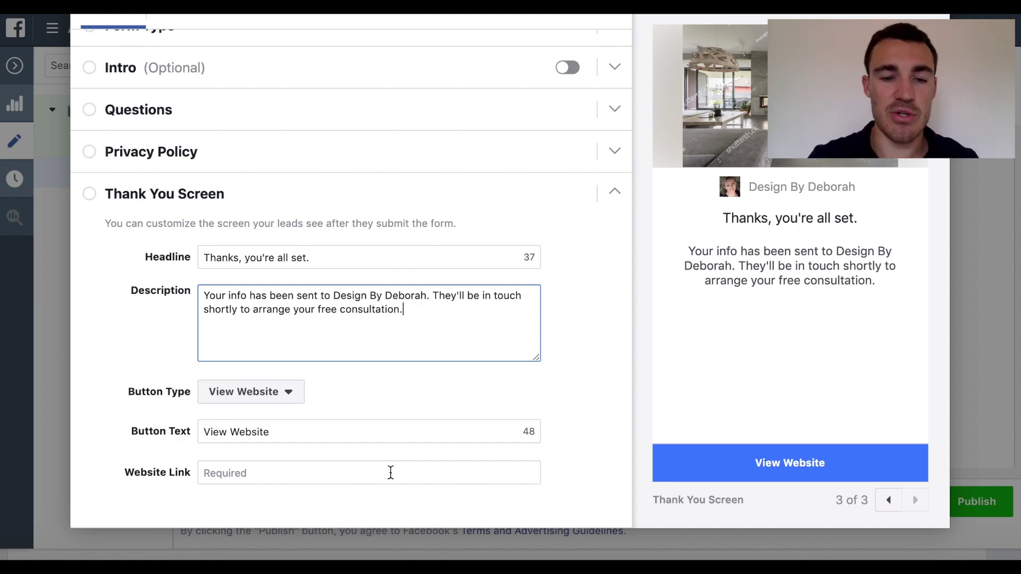
Review the Thank You Screen's website link field and the lead form's sections alongside the form preview
click(325, 472)
scroll(744, 377, up, 4)
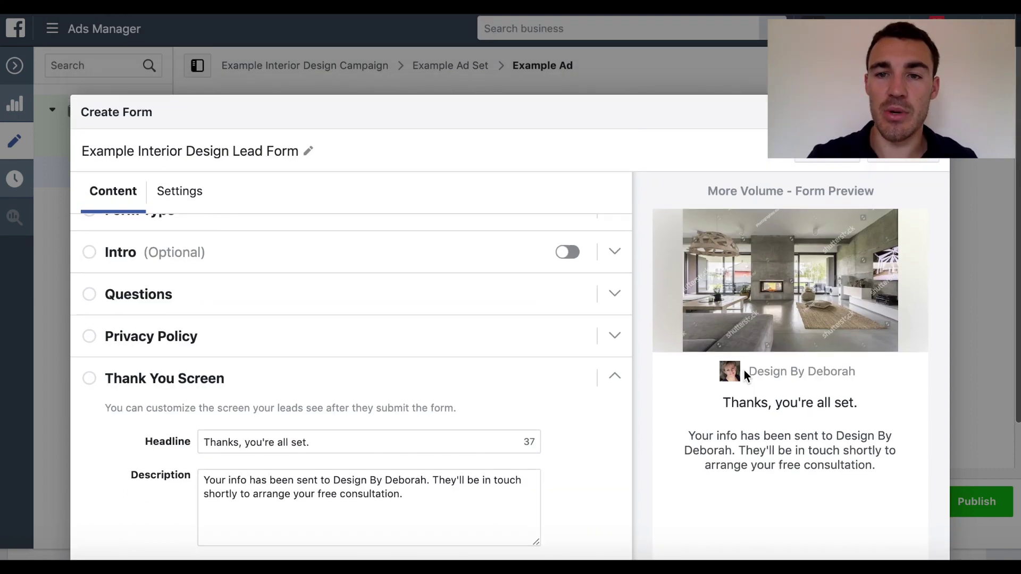
scroll(455, 240, down, 4)
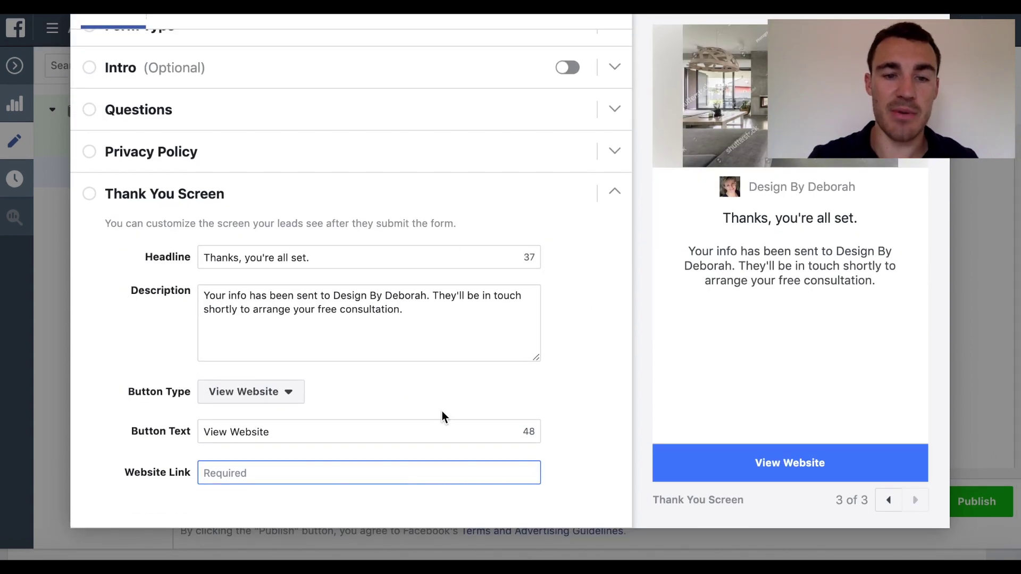
scroll(583, 374, up, 1)
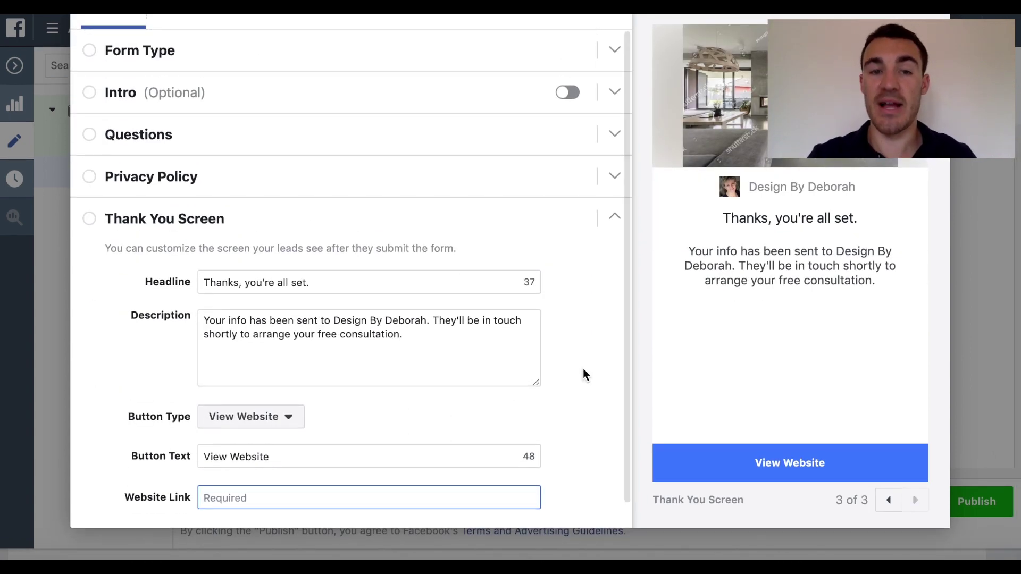
scroll(503, 357, up, 4)
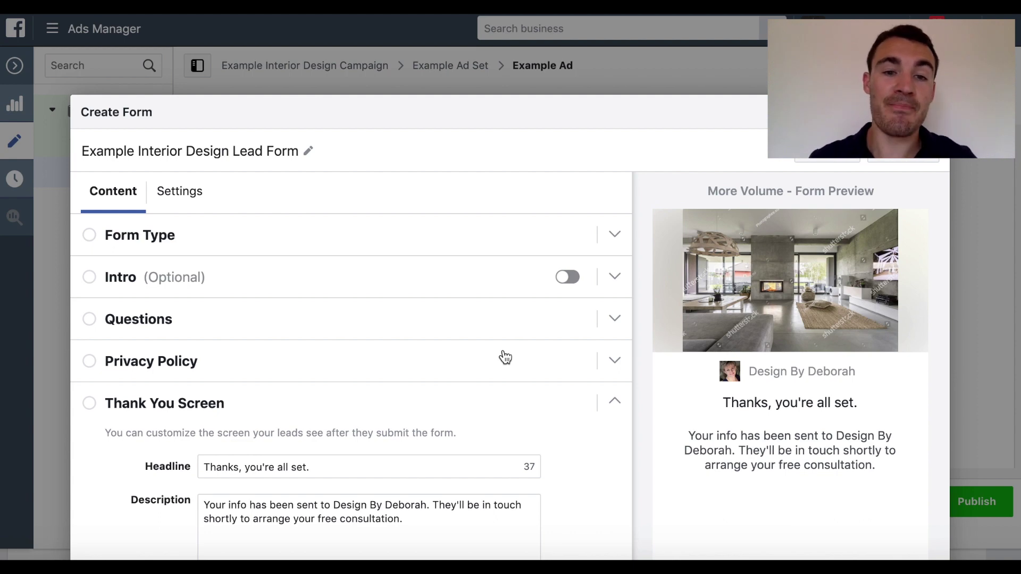
scroll(505, 357, down, 1)
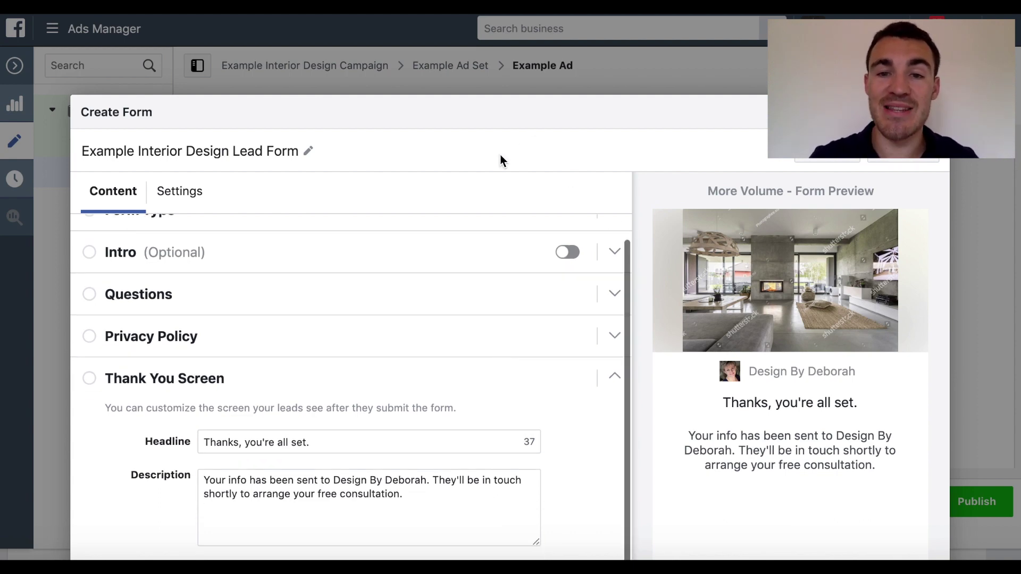